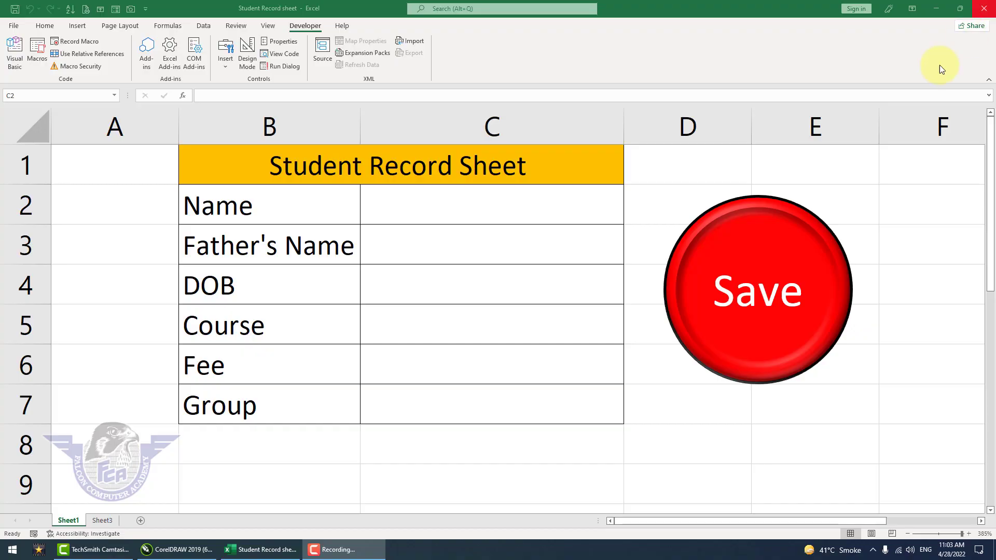
Fill in the student's name, father's name and date of birth in C2:C4 of the form on Sheet1.
click(102, 520)
click(74, 521)
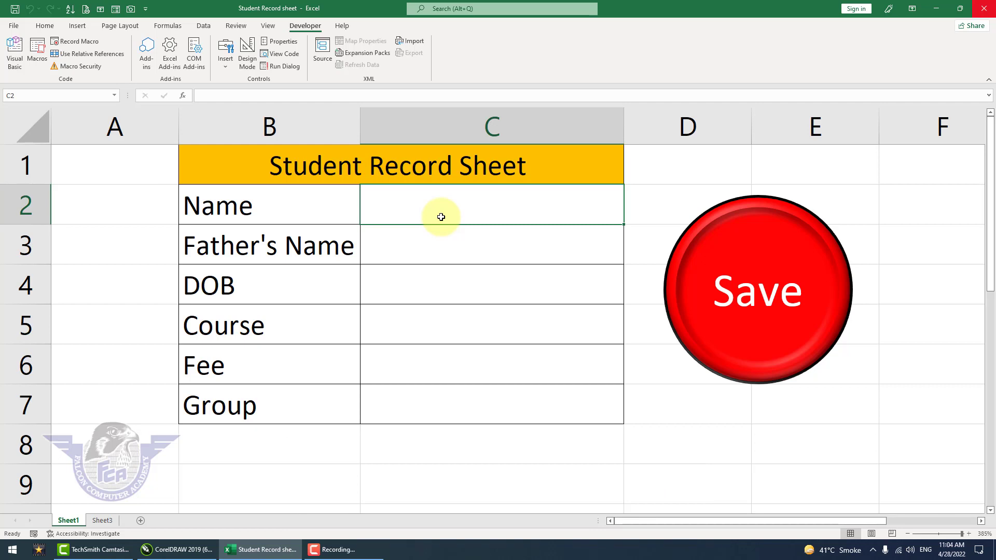
text(Ali)
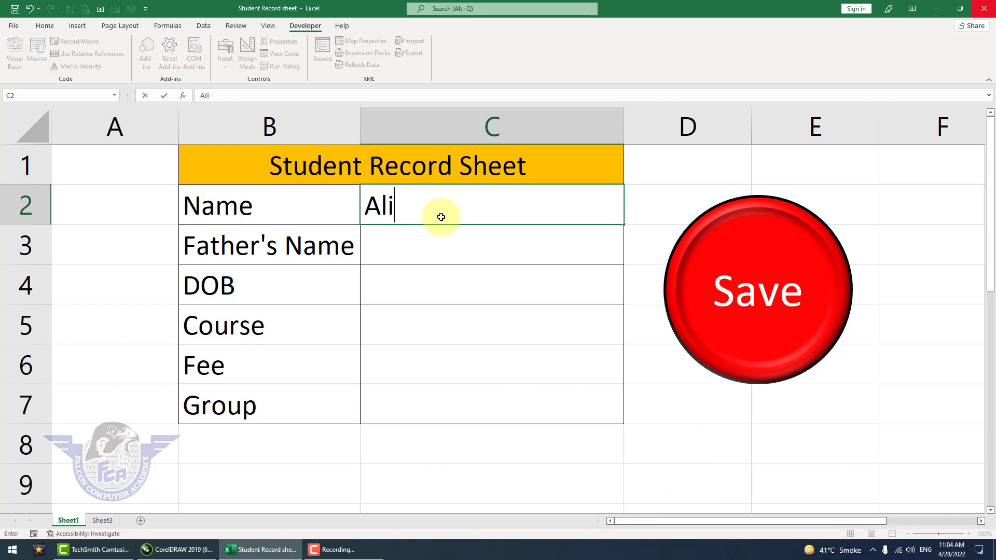
key(Return)
text(Tahir)
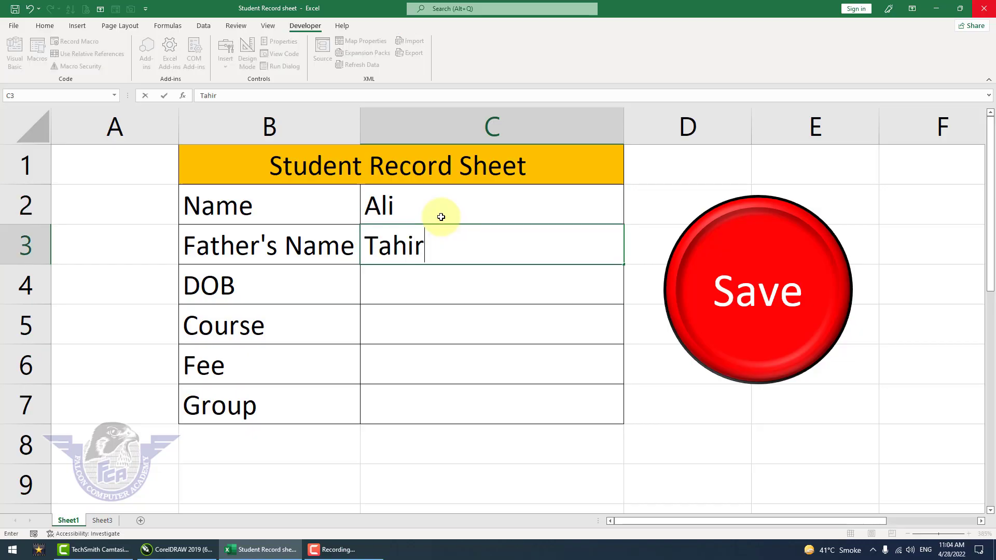
key(Return)
text(05-)
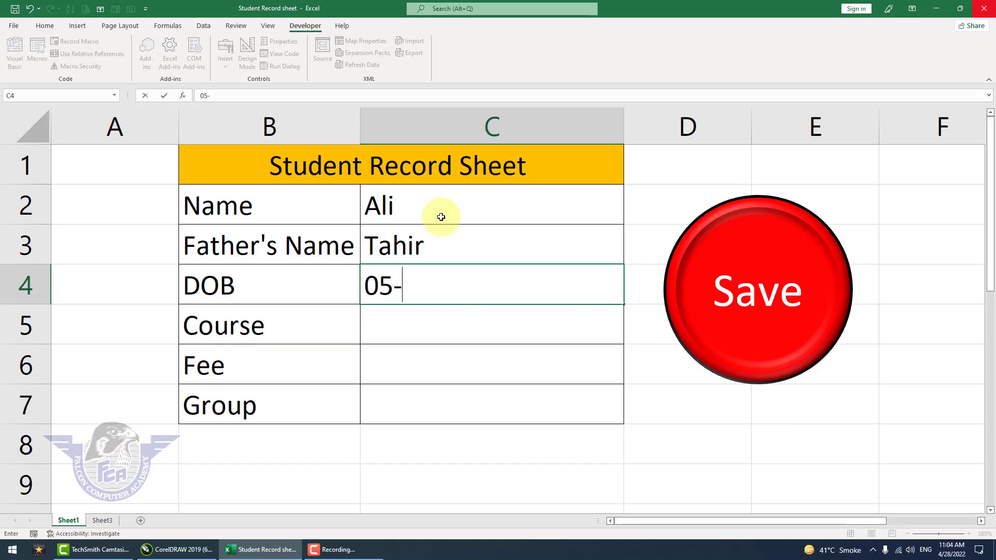
text(08-1)
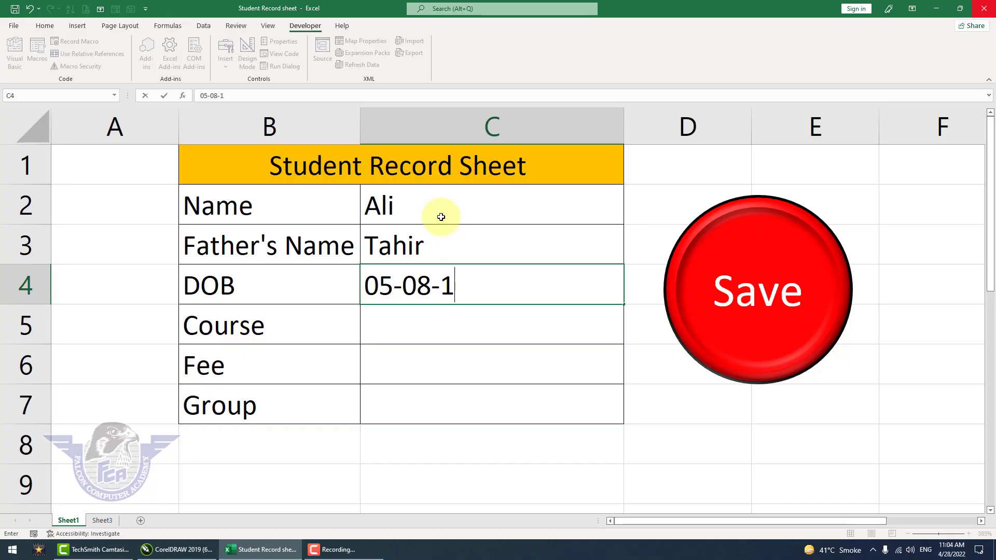
text(996)
key(Return)
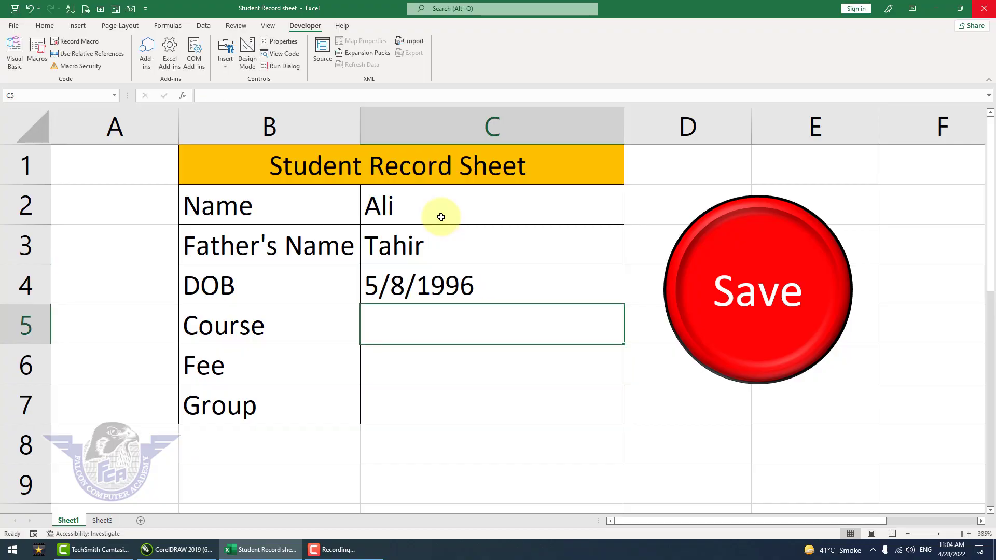
Complete the form with course Office Management, fee 8500 and group Morning in C5:C7.
text(Office )
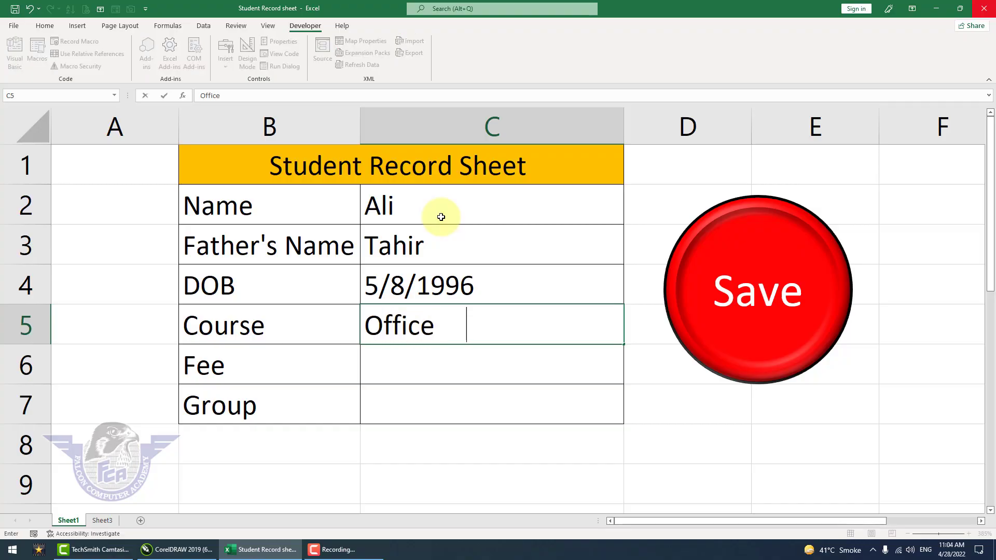
text(Management)
key(Return)
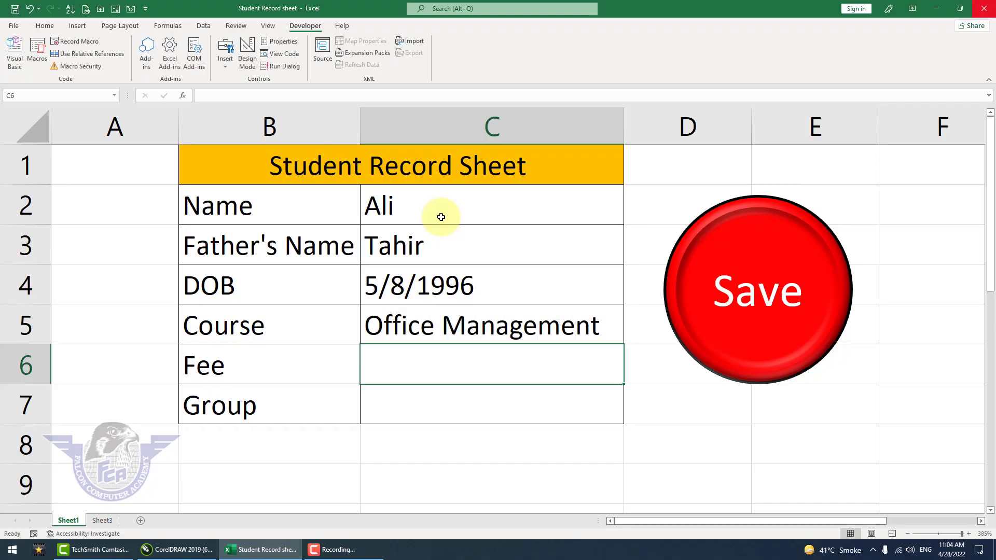
text(8500)
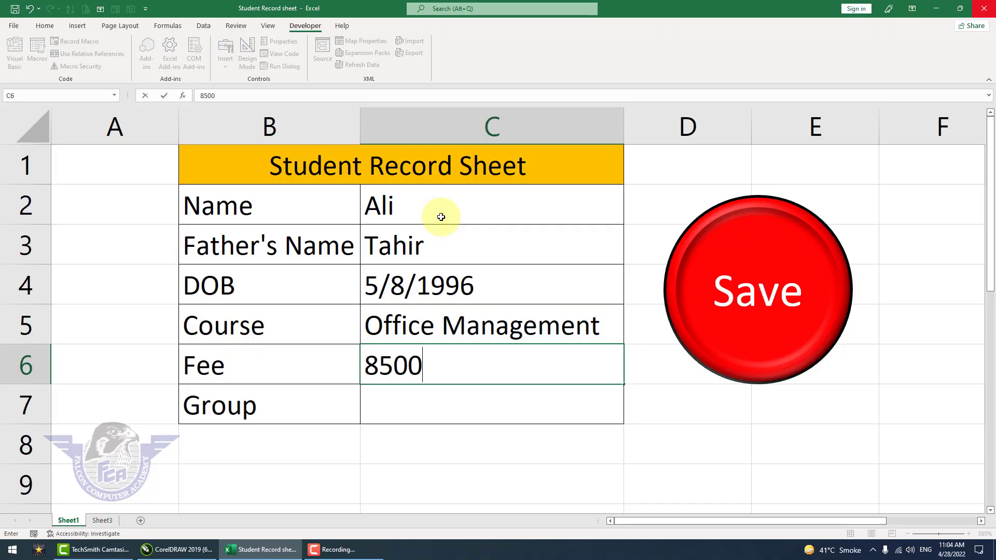
key(Return)
text(Mo)
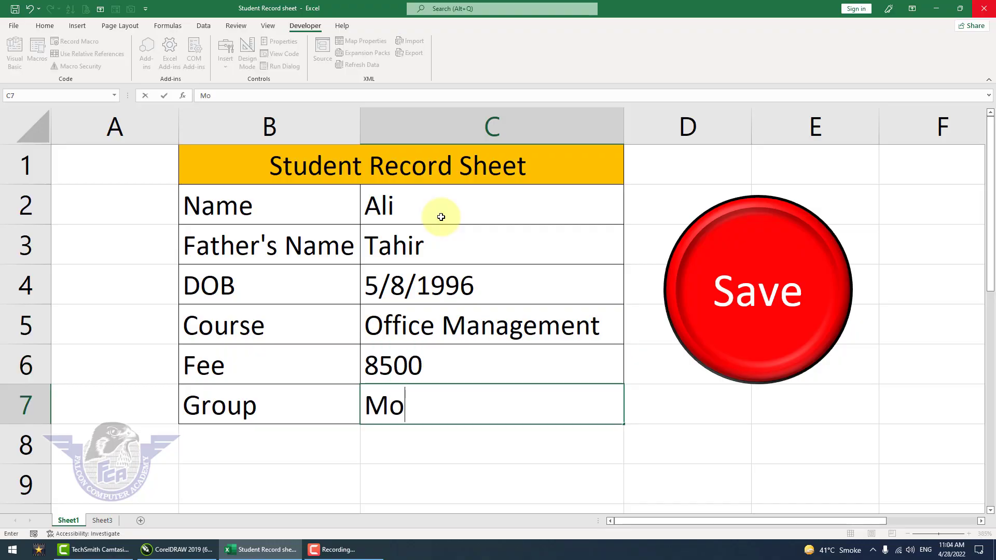
text(rning)
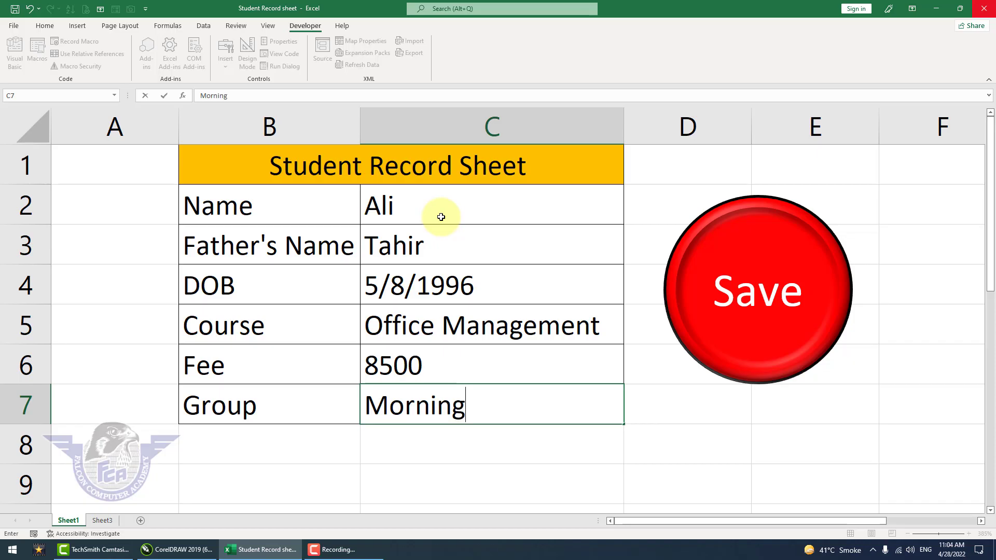
Save the form entry to the record table and autofit the Course column on Sheet3.
click(786, 310)
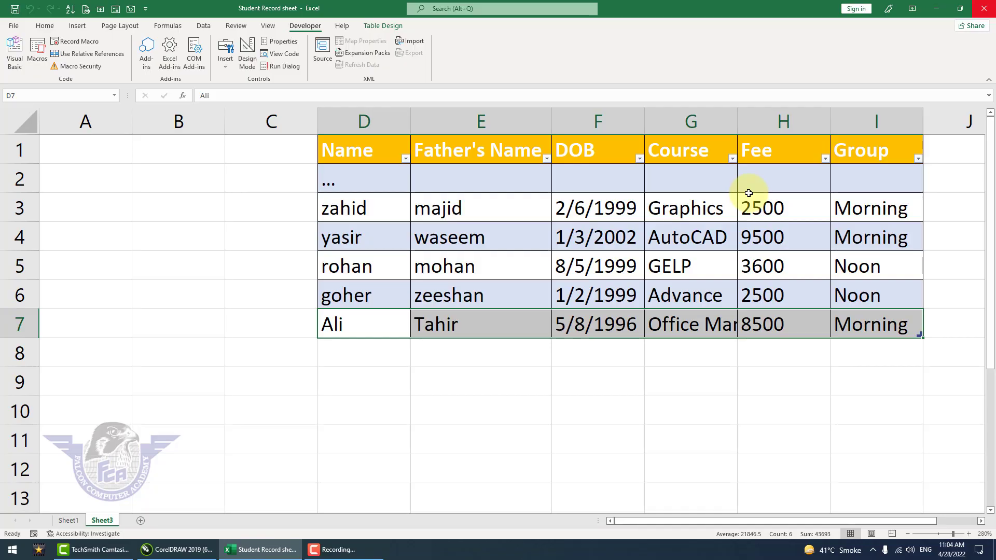
double_click(737, 114)
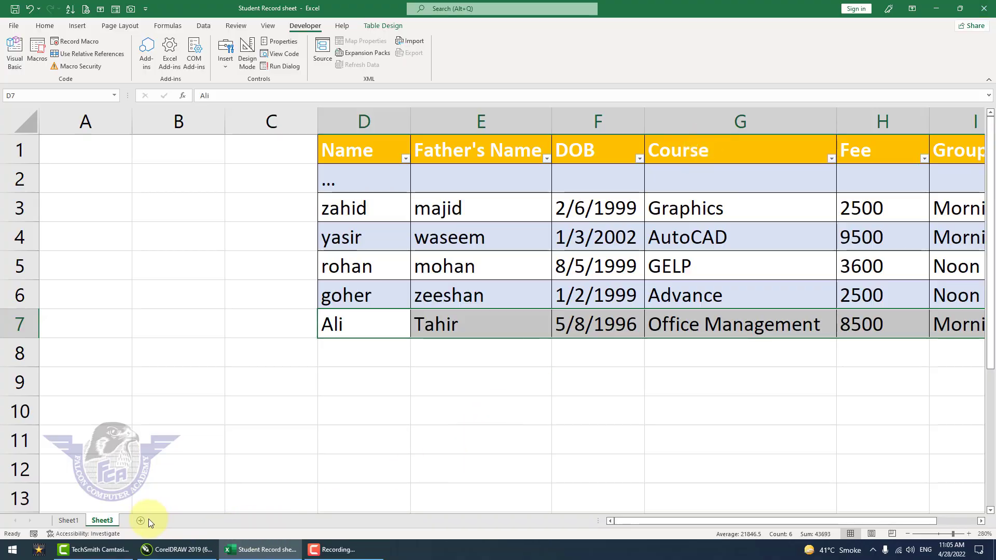
click(306, 456)
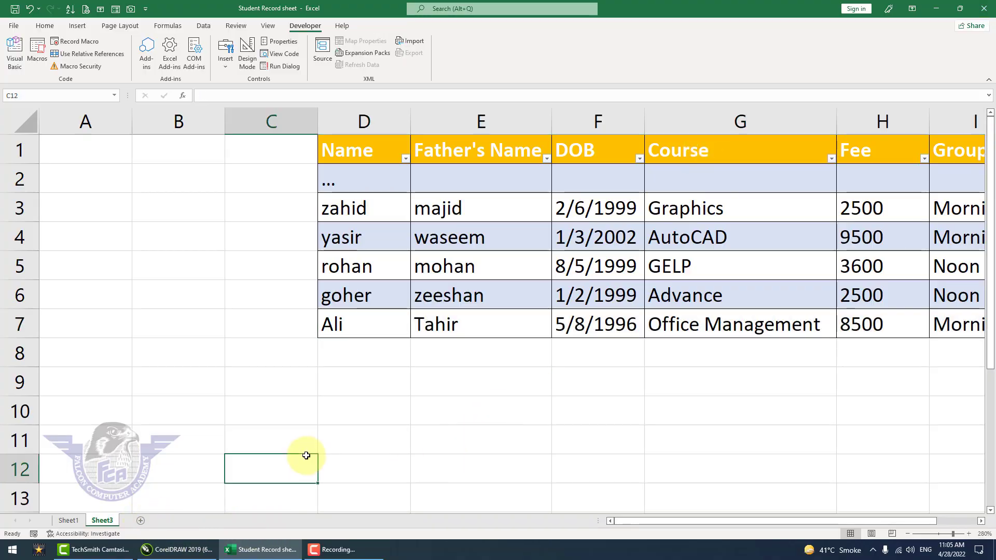
Create a new blank workbook and enter the title "Student Record Sheet" in C1.
key(ctrl+n)
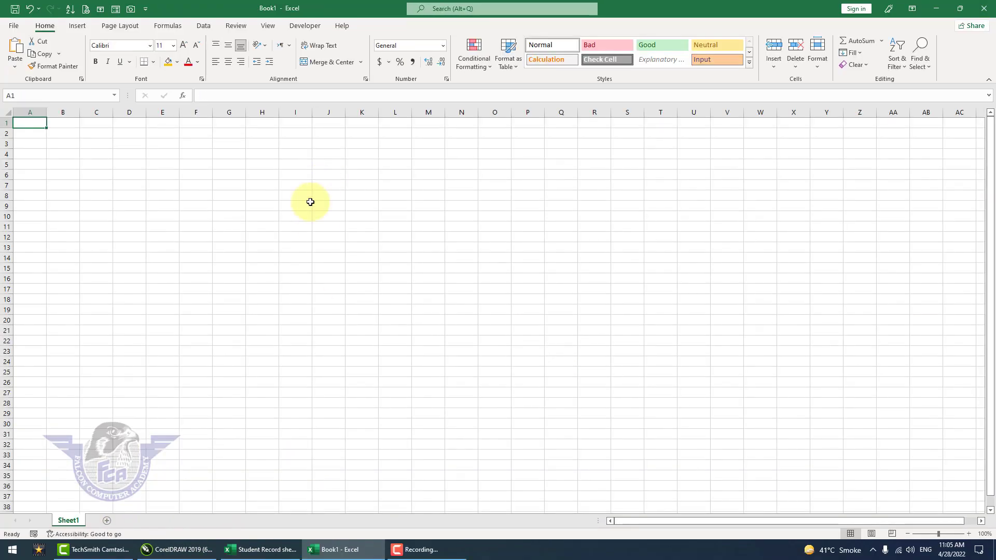
scroll(301, 213, up, 10)
scroll(298, 219, up, 4)
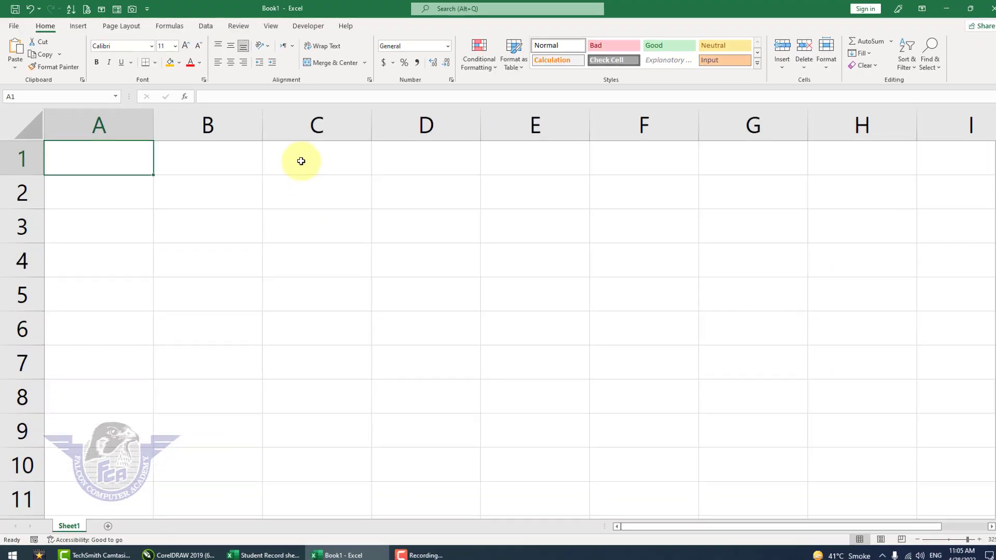
click(300, 159)
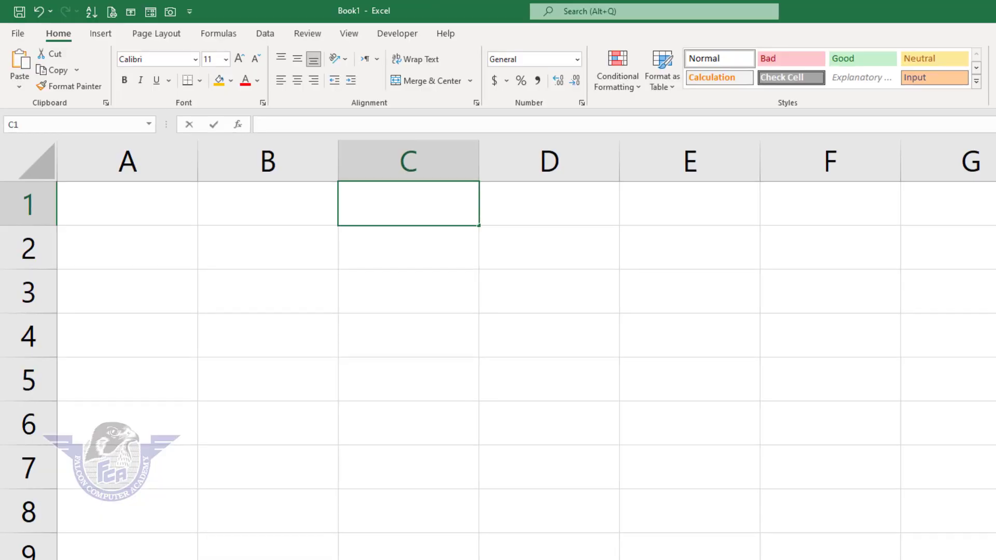
text(Stud)
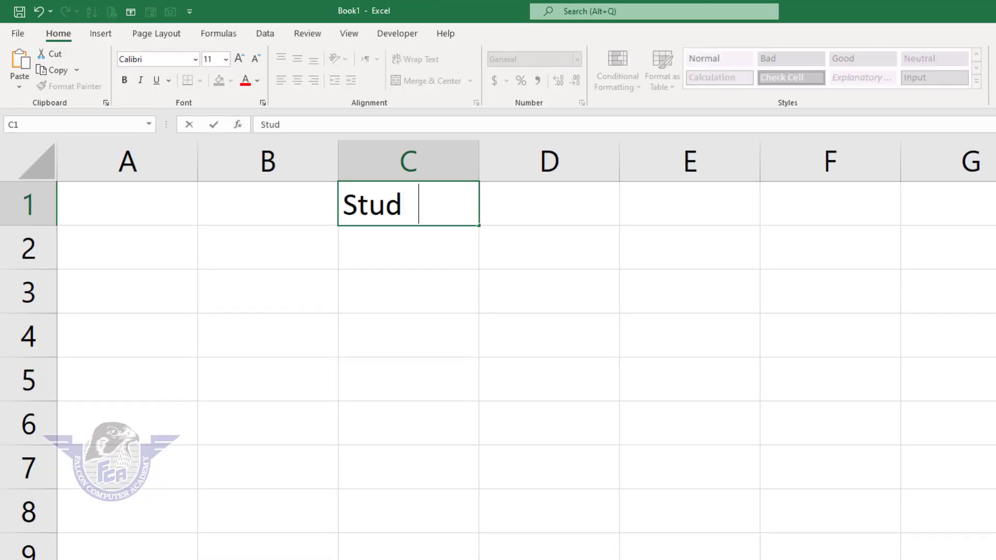
text(ent Record Sheet)
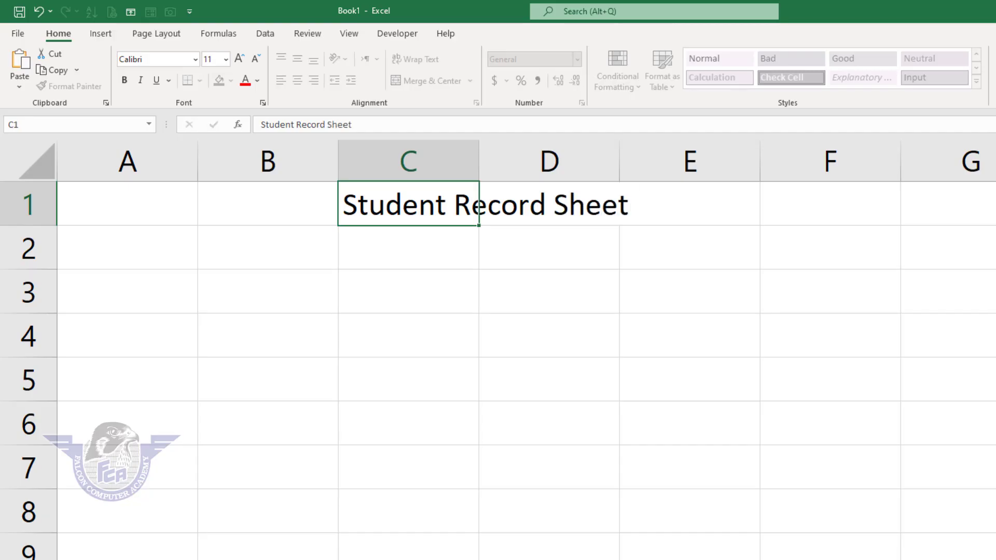
key(Return)
Enter the labels "Name" in C2 and "Father's Name" in C3.
text(name)
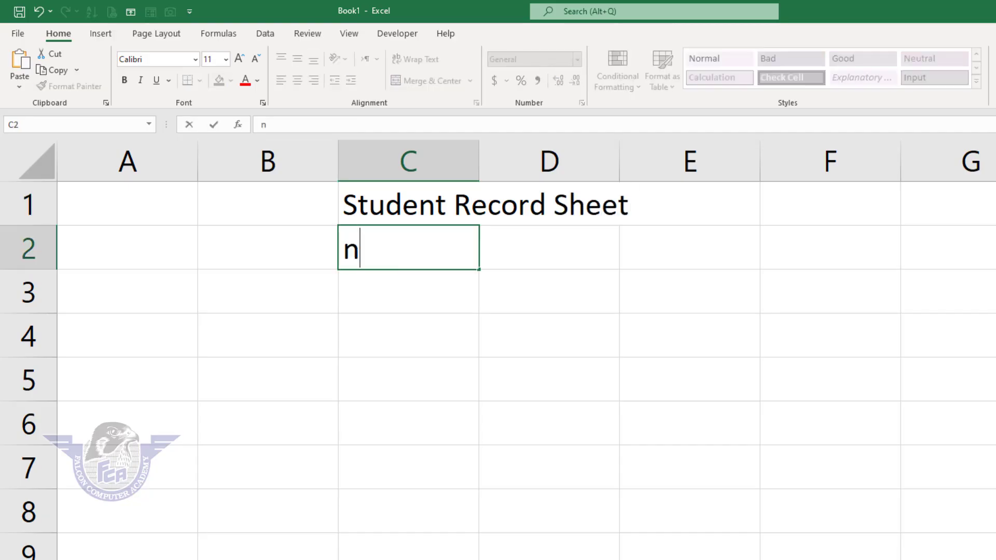
key(Return)
key(Up)
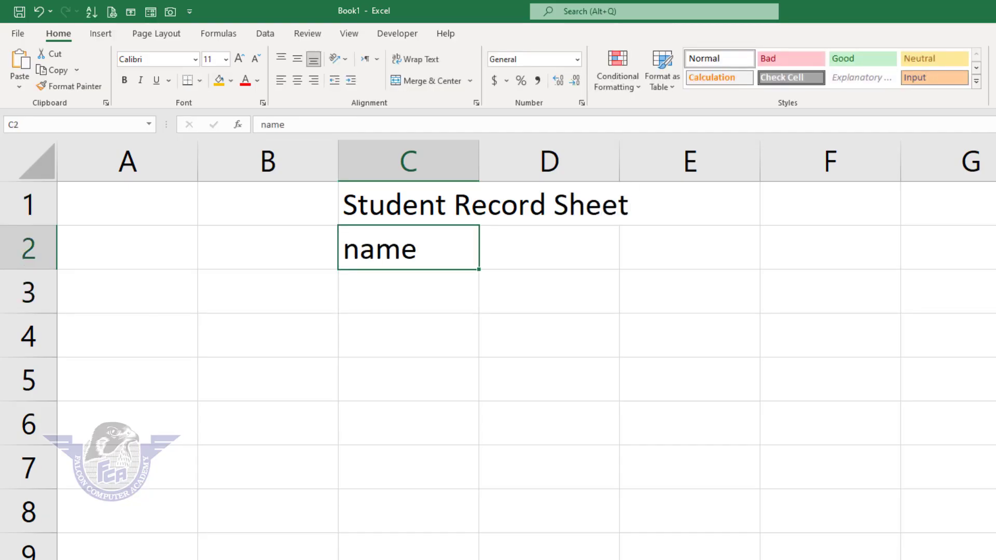
text(Name)
key(Return)
text(Fath)
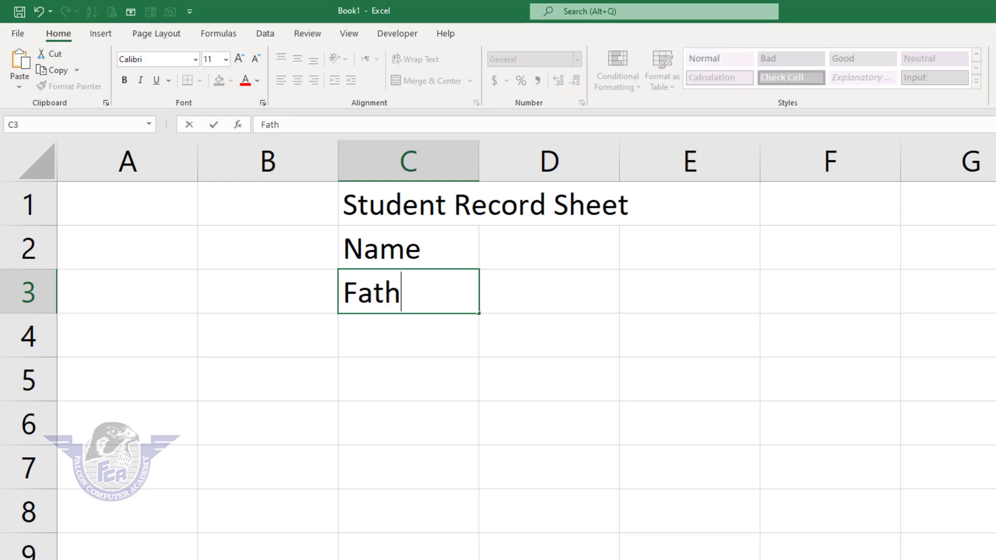
text(er's Name)
key(Return)
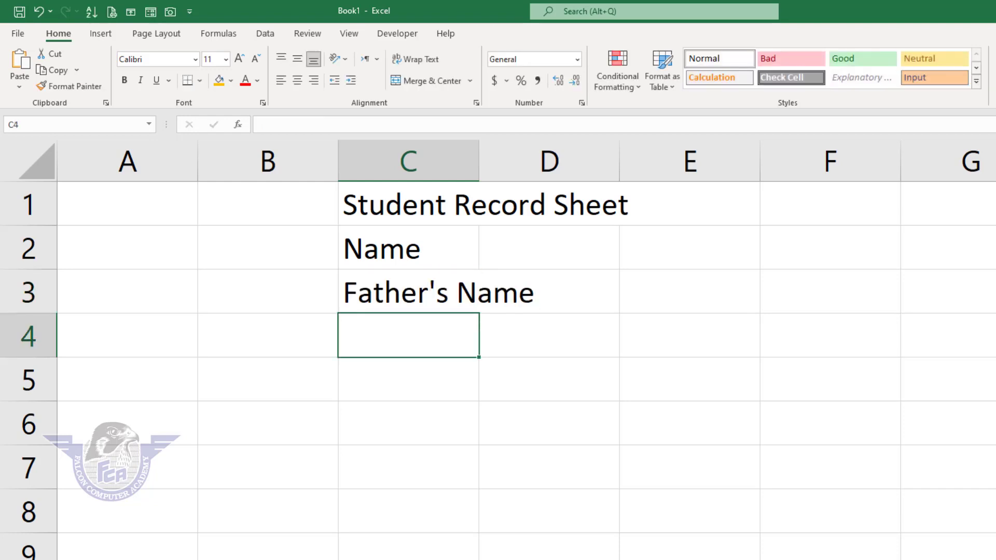
Enter the labels DOB, Course, Fee and Group in cells C4 to C7.
text(DOB)
key(Return)
text(COurse)
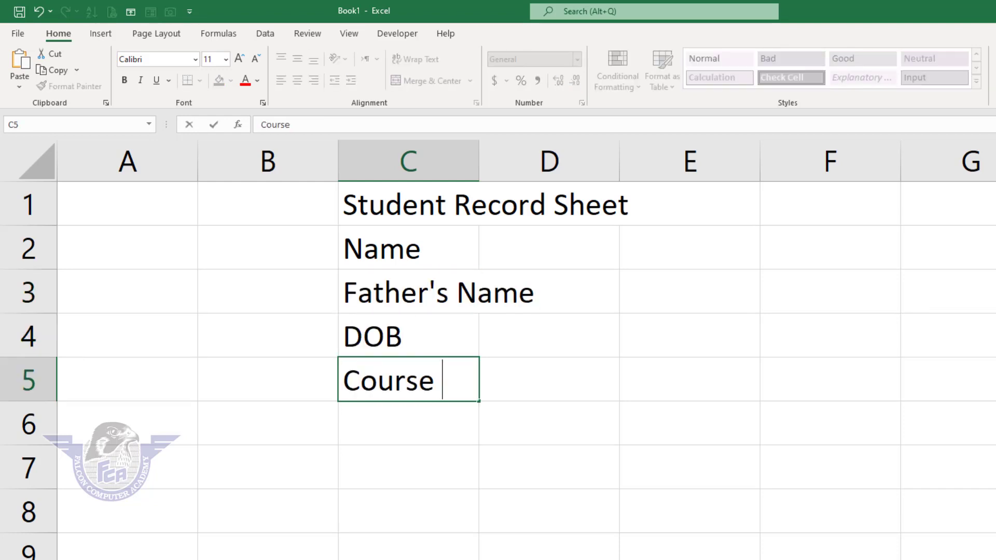
key(Return)
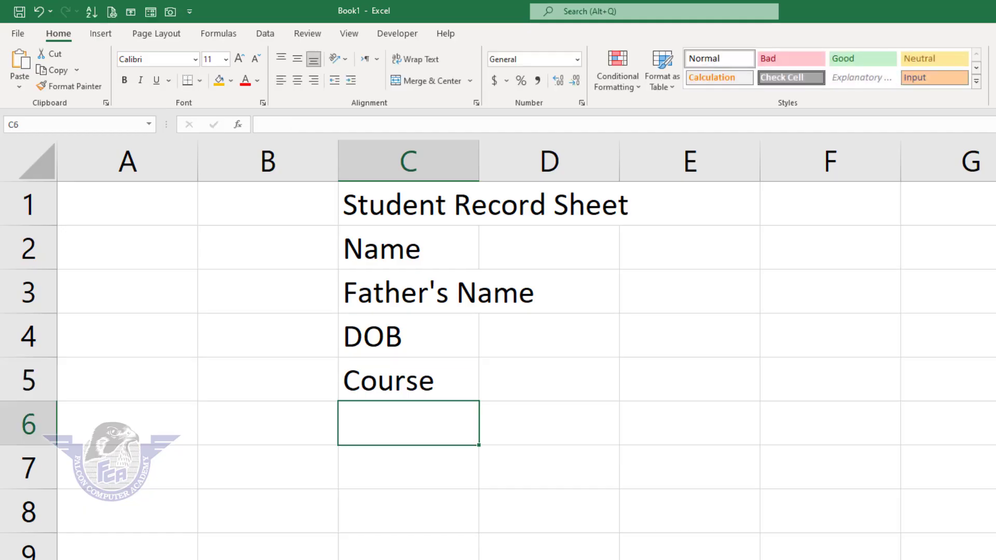
text(Fee)
key(Return)
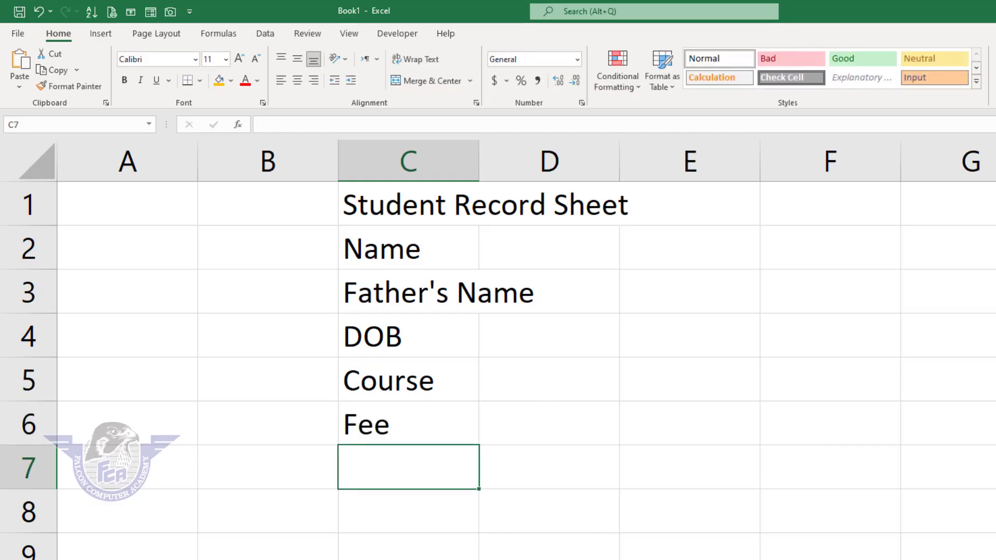
text(Group)
key(Return)
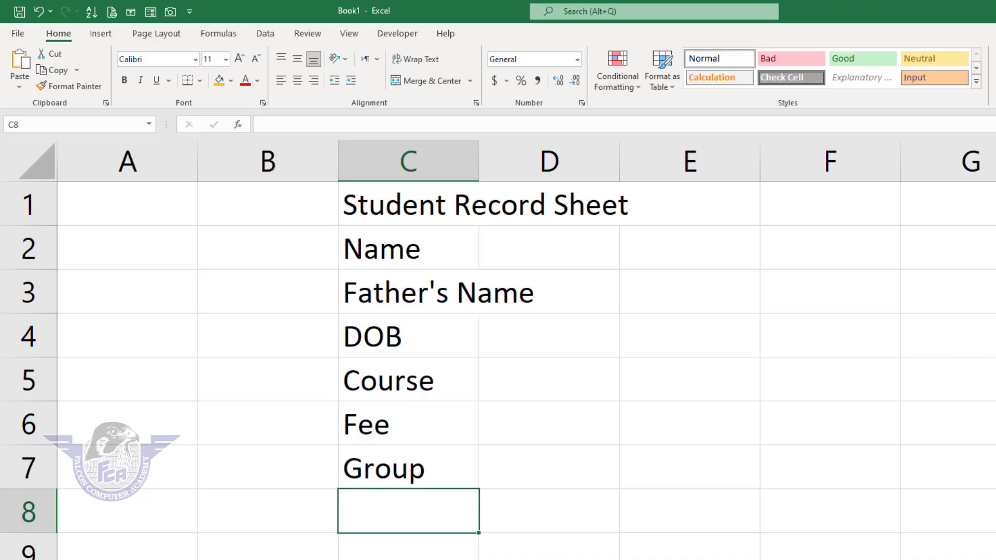
Widen column C to fit the "Father's Name" label, and enter the student's name and father's name in D2:D3.
click(538, 251)
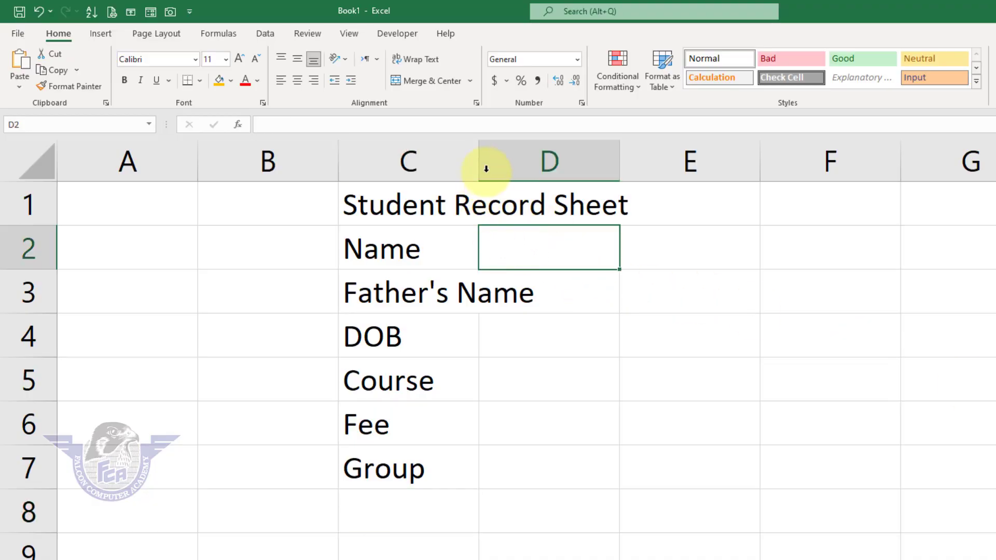
drag(478, 163, 556, 173)
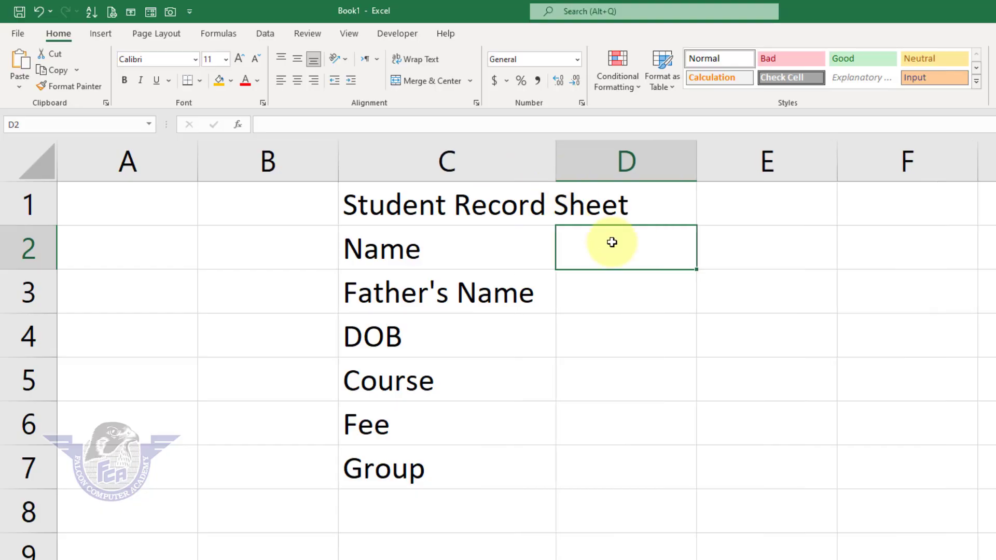
text(Ali)
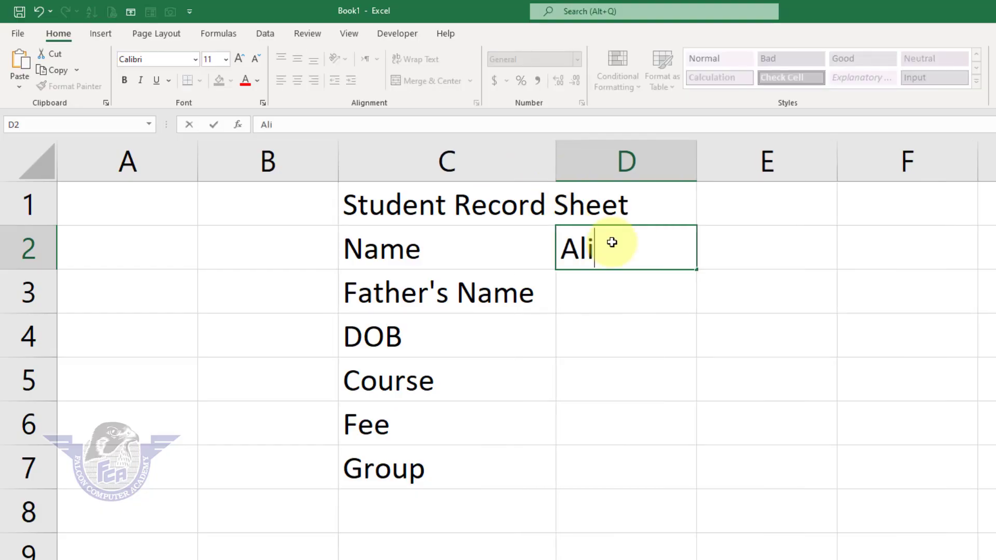
key(Return)
text(Zahid)
key(Return)
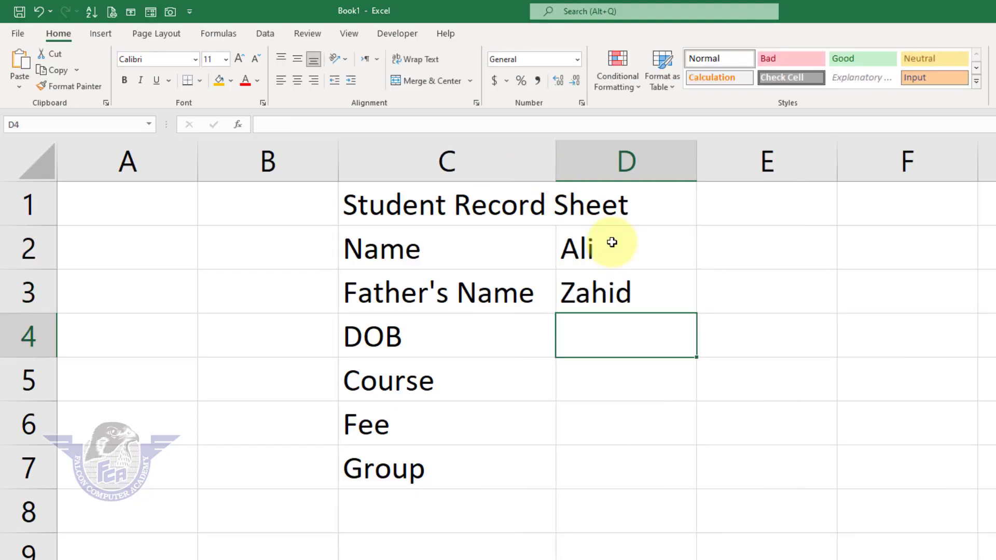
Enter the student's date of birth in D4 and the course "Office Management" in D5.
text(05)
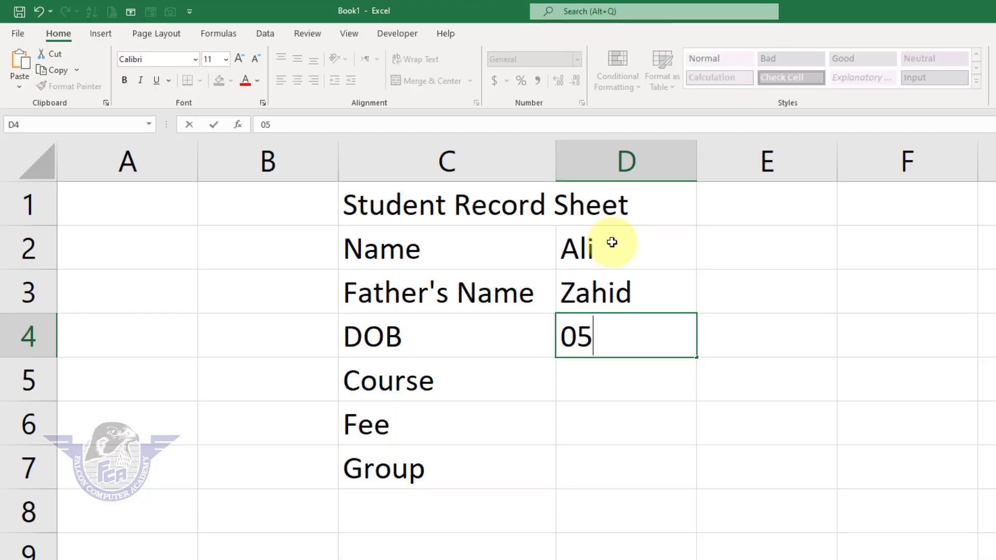
text(-06-)
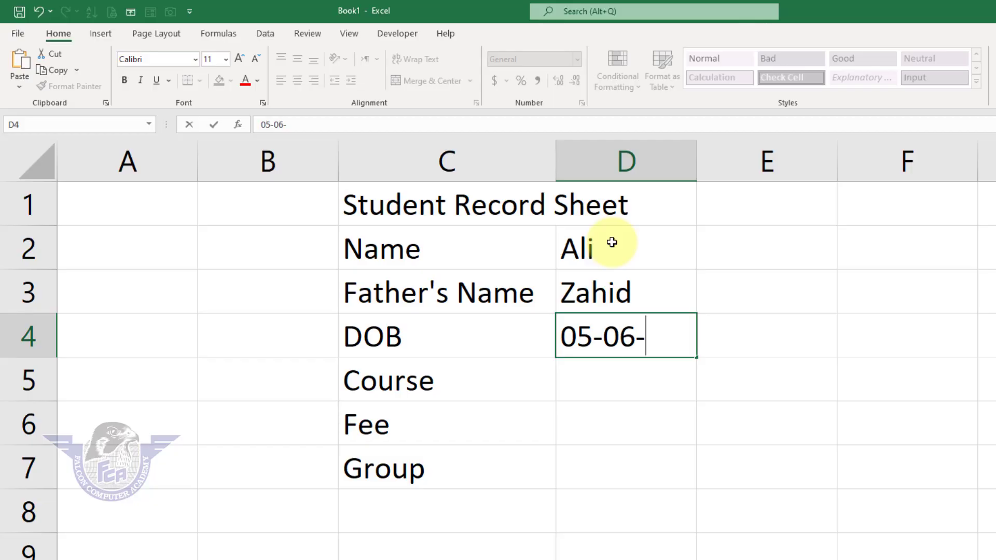
text(1996)
key(Return)
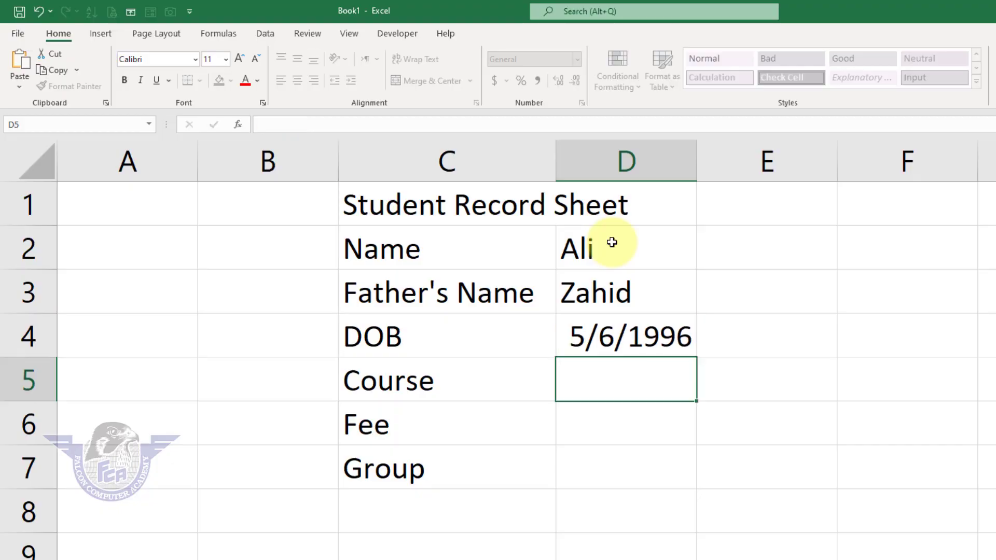
text(Office )
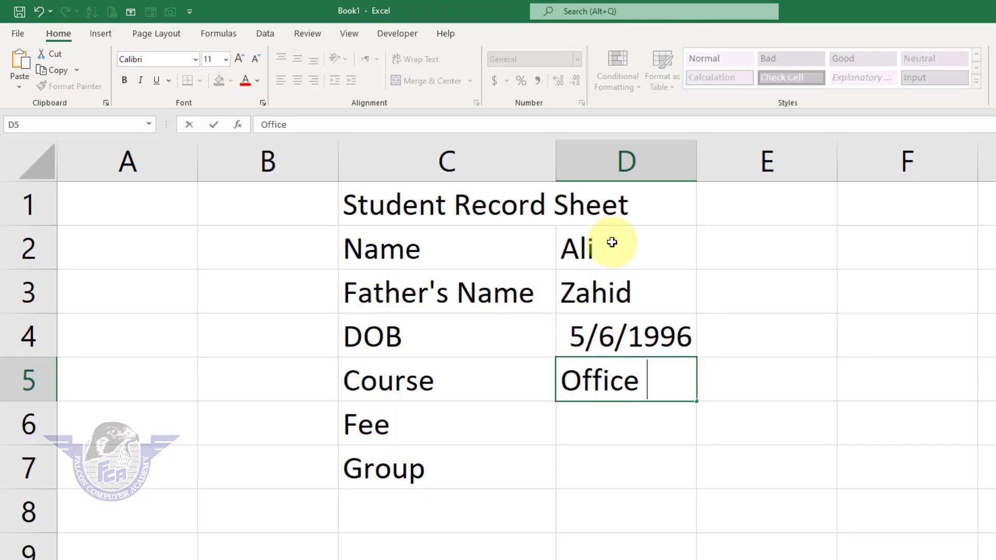
text(Manag)
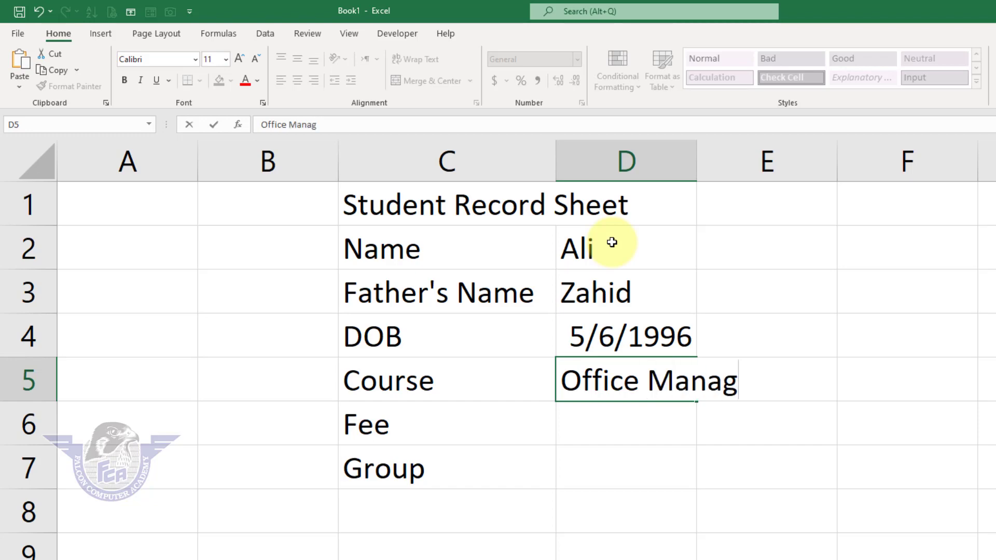
text(ement)
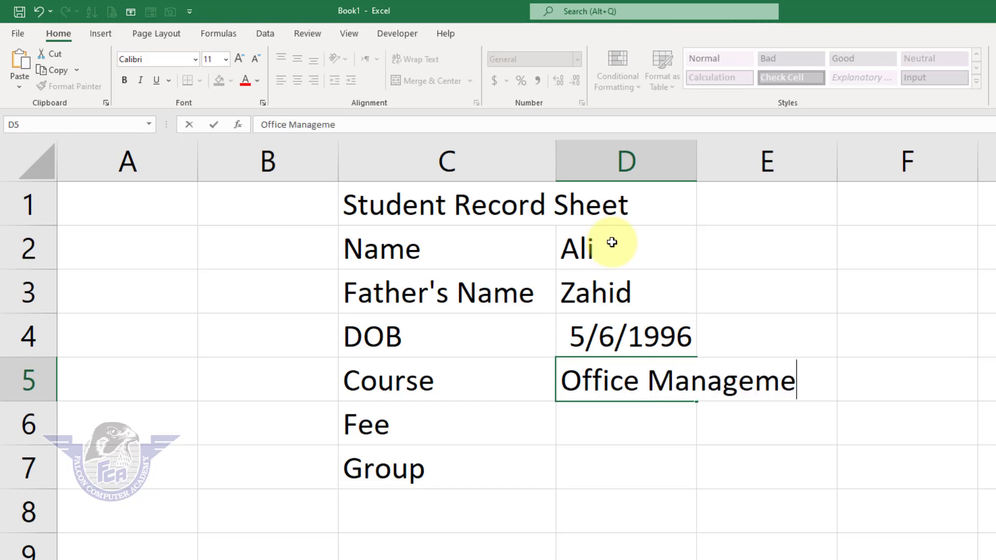
key(Return)
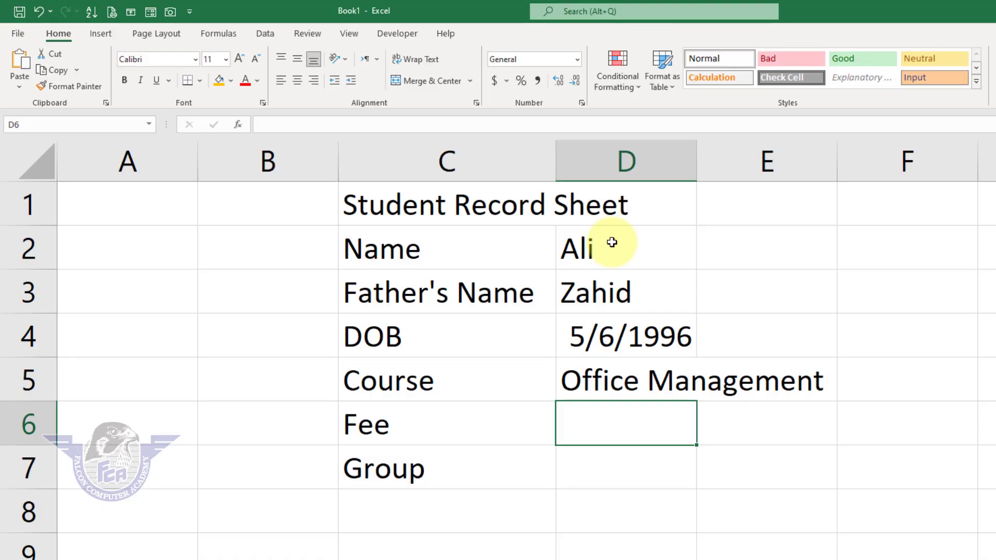
Enter the fee 4500 in D6 and the group "Noon" in D7.
text(4500)
key(Return)
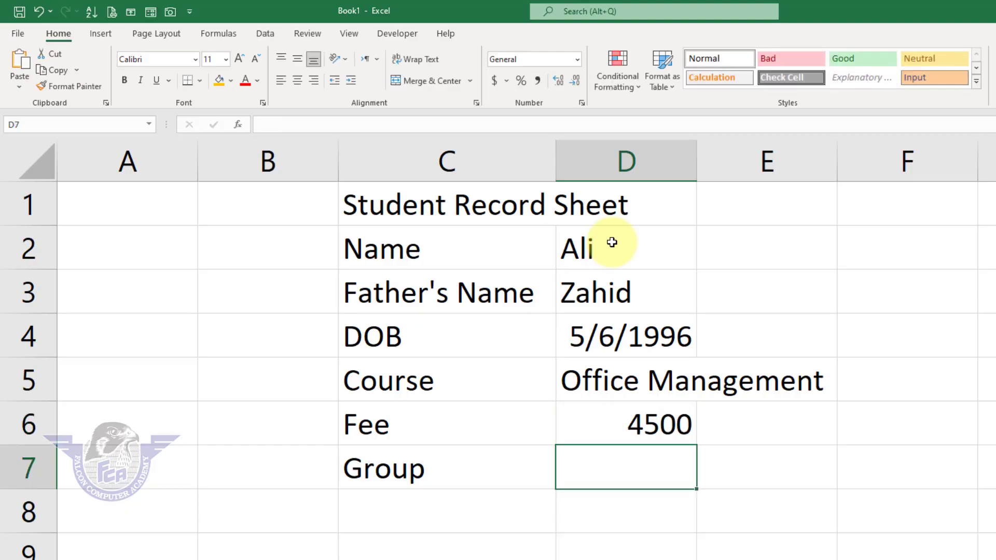
text(Noon)
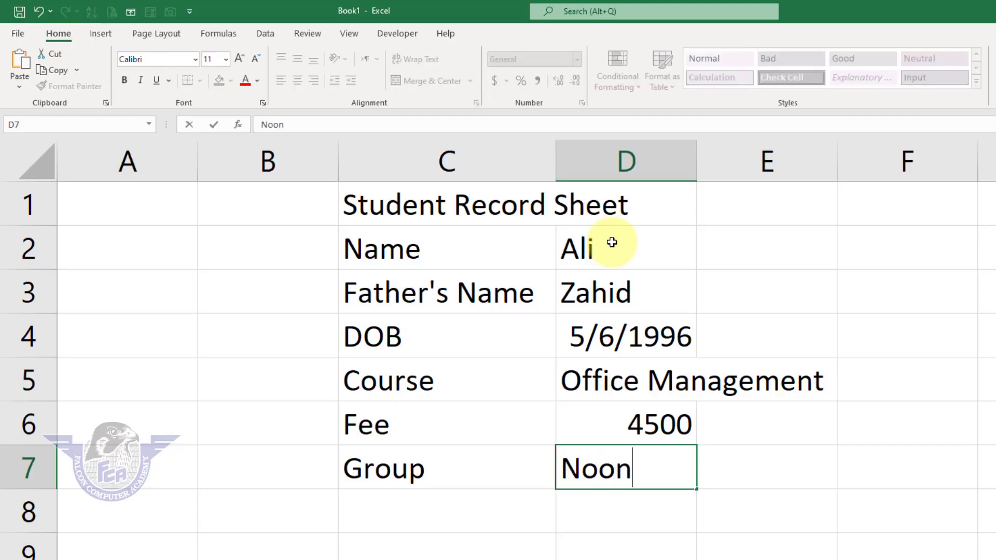
key(Return)
Left-align the cells C2:D7 and autofit the width of column D to its contents.
drag(452, 247, 600, 478)
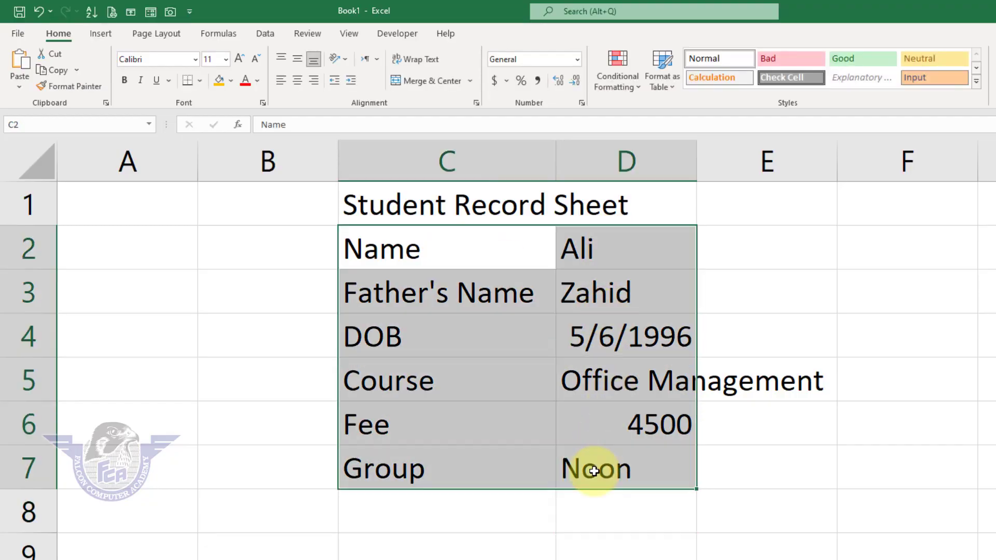
click(285, 85)
click(672, 290)
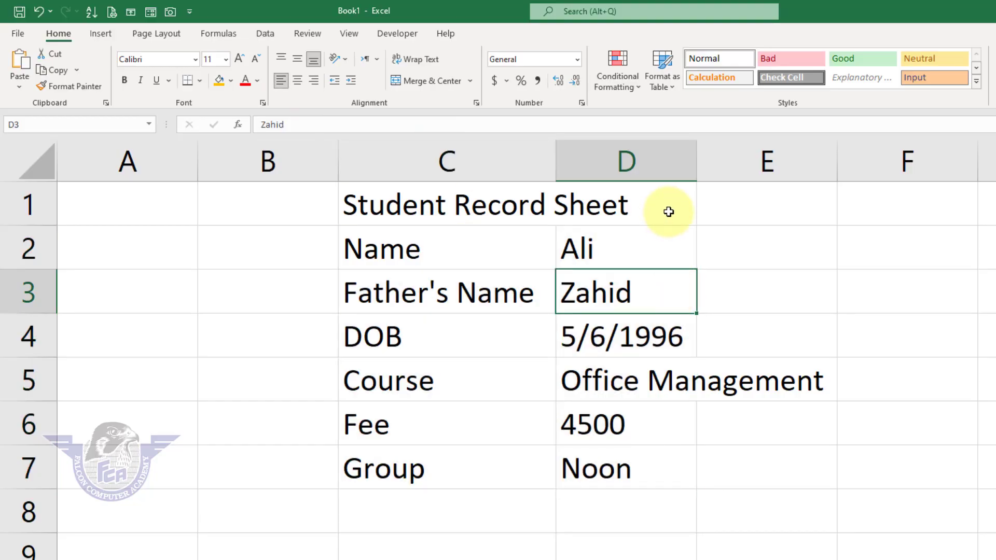
double_click(696, 163)
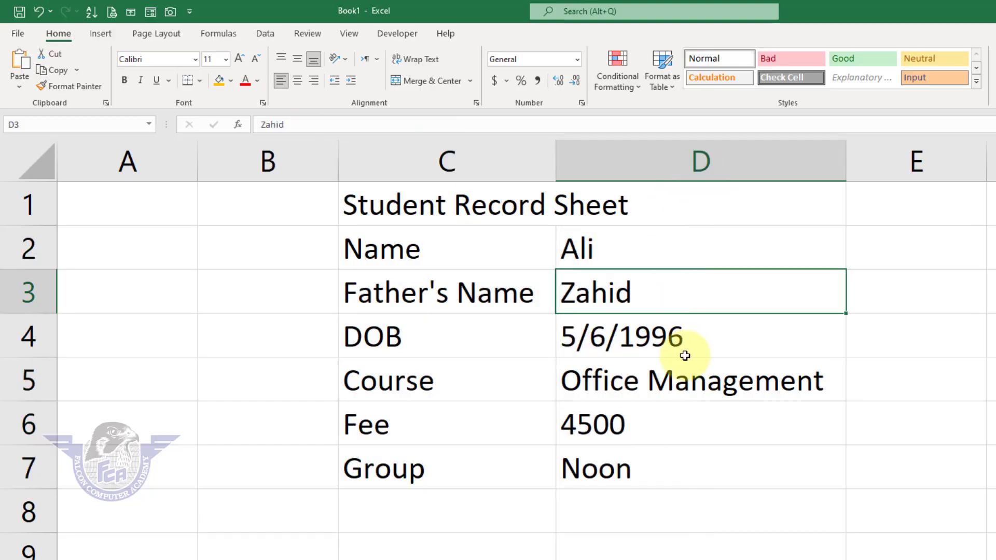
Format the title as merged and centered across C1:D1, in font size 18 with an orange fill.
drag(516, 205, 665, 211)
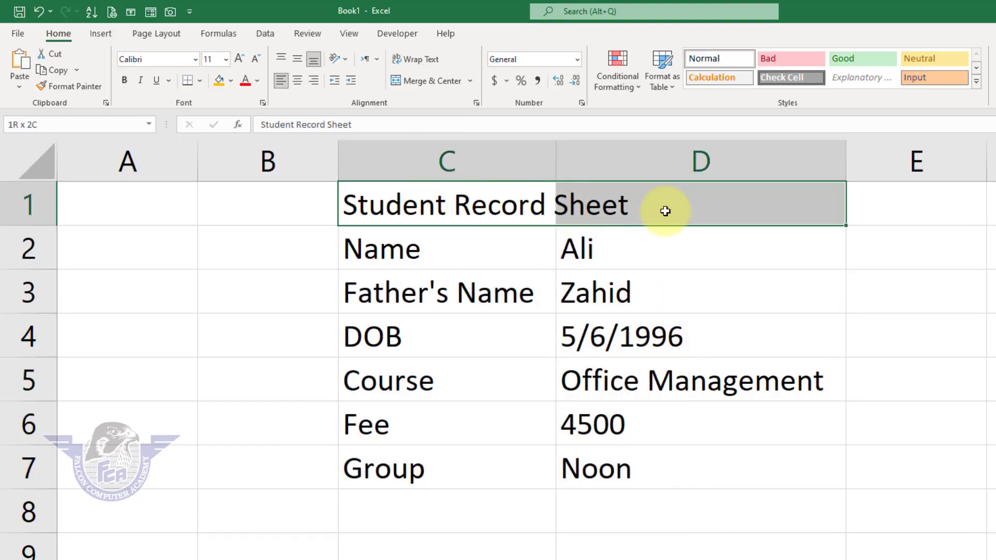
click(409, 85)
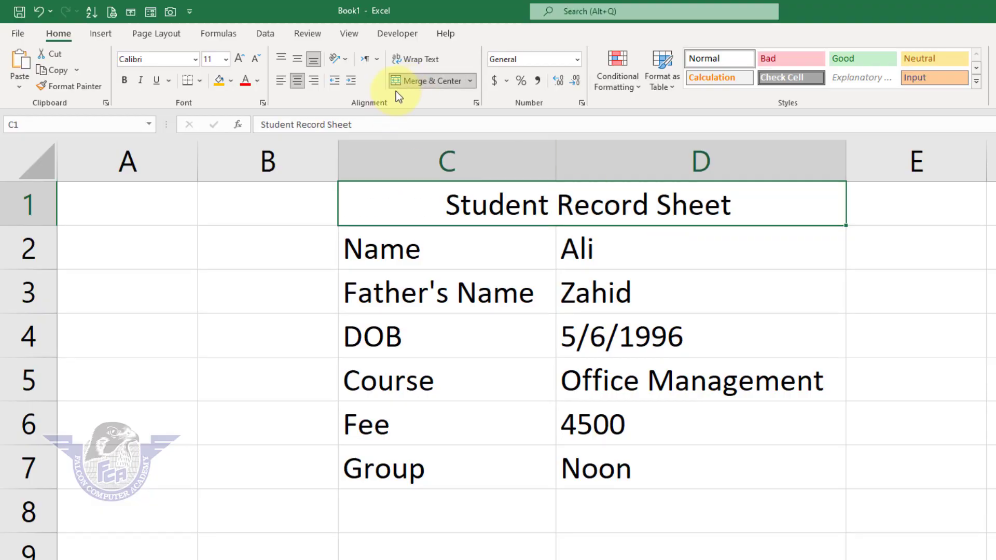
click(225, 61)
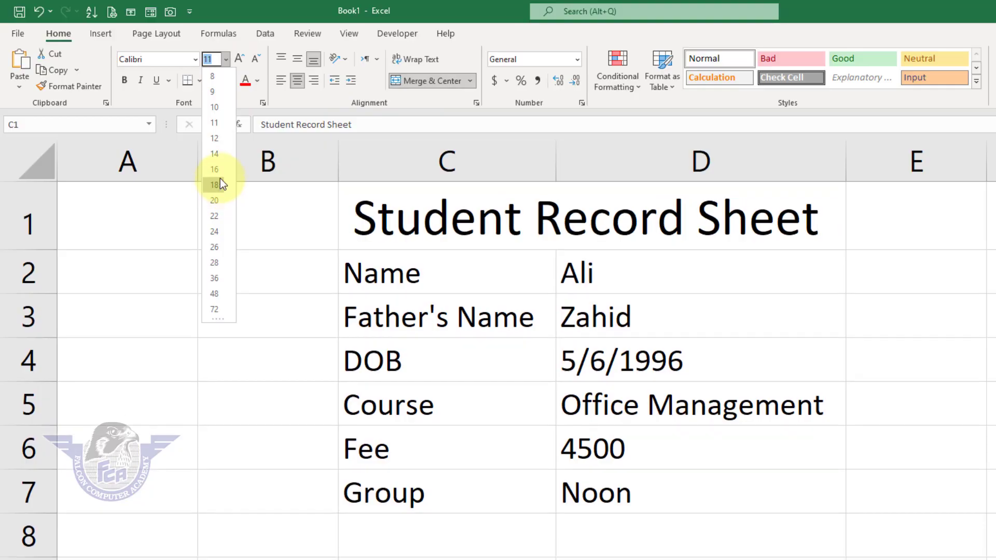
click(220, 181)
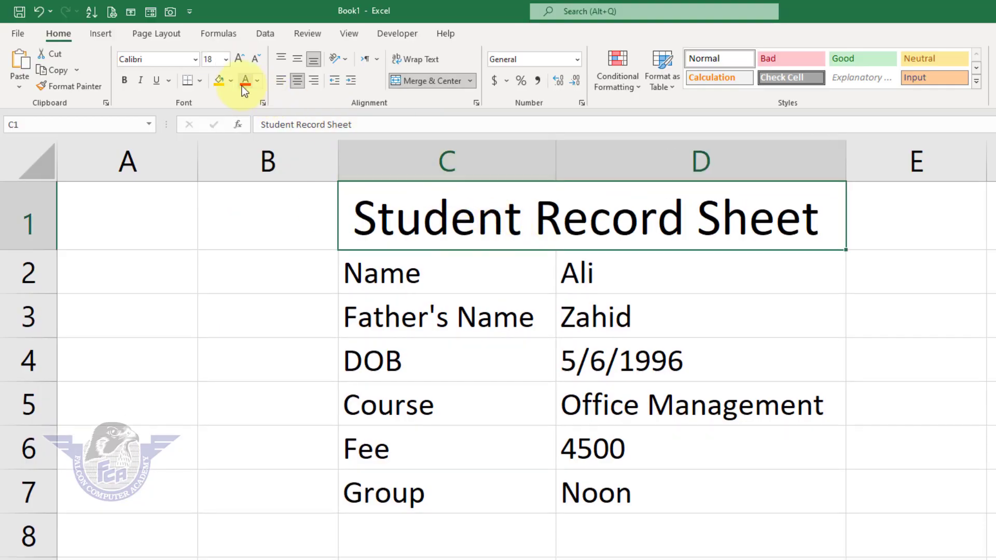
click(220, 82)
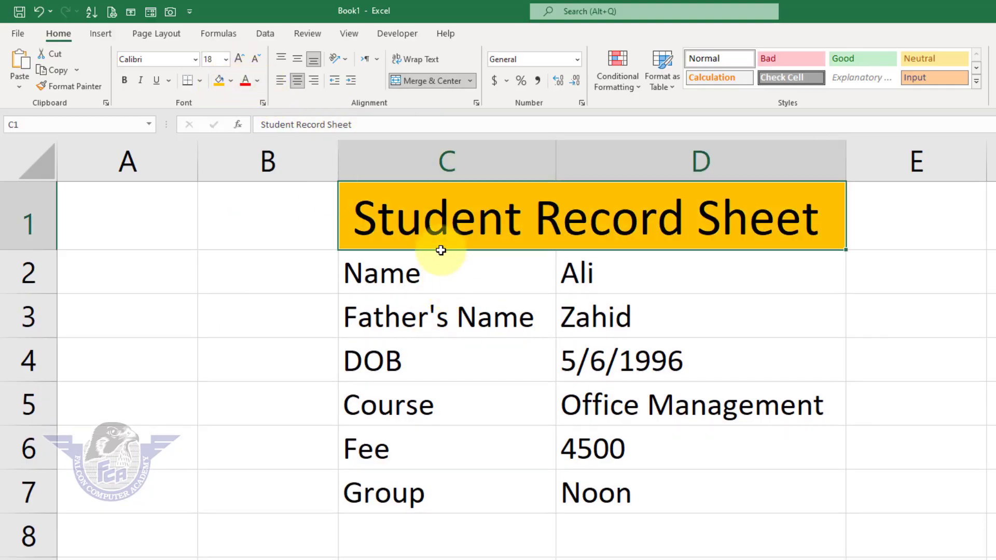
Apply All Borders to the whole form in C1:D7.
drag(463, 270, 509, 477)
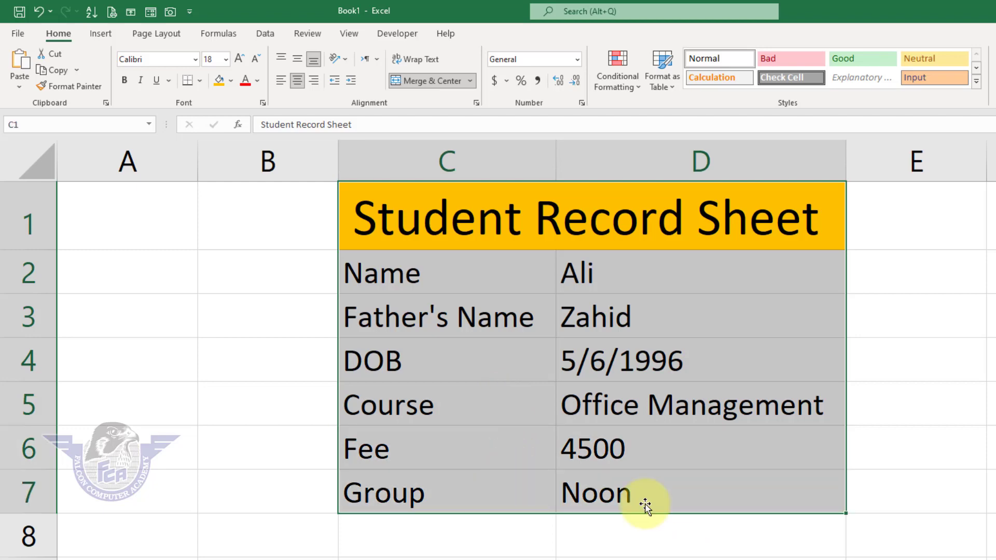
click(202, 83)
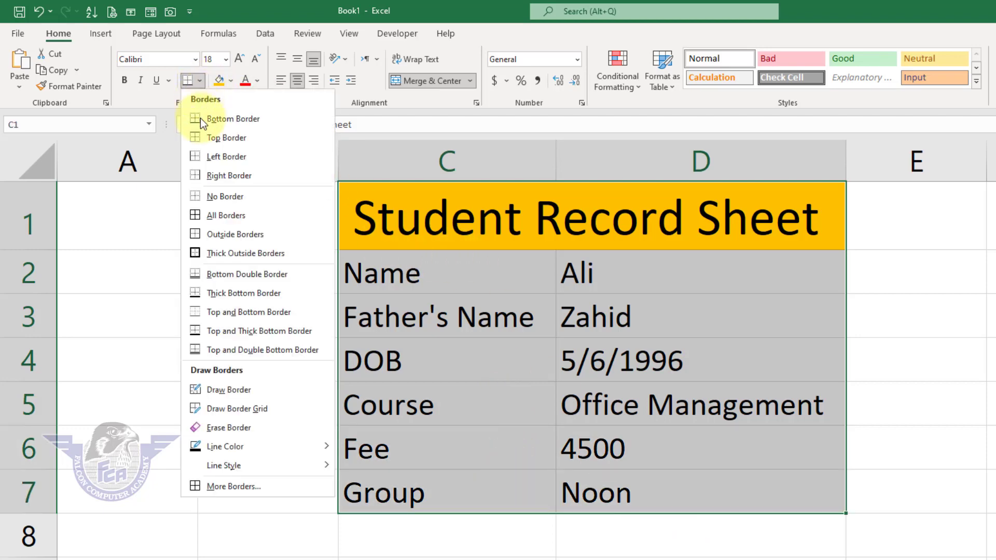
click(219, 216)
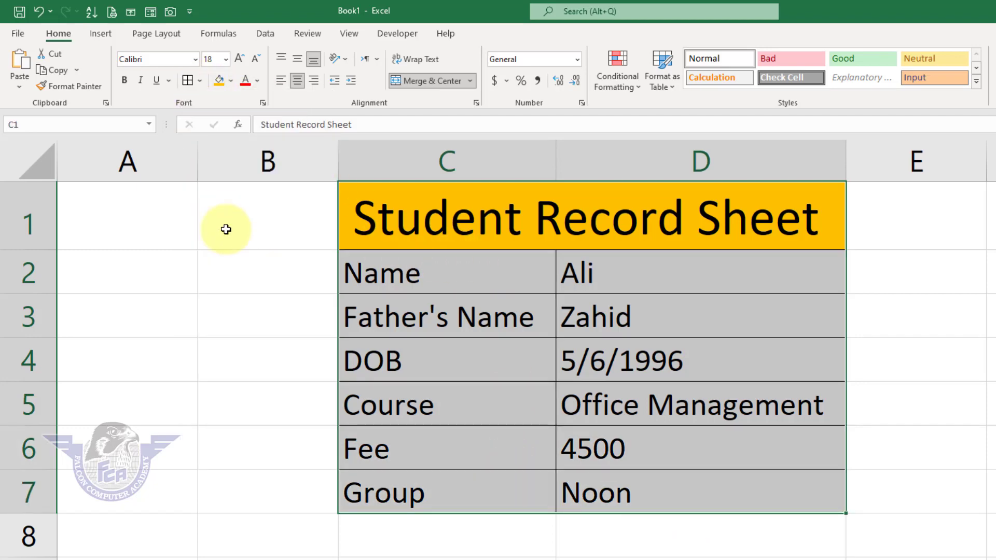
click(469, 414)
Copy the field labels in C2:C7 and add a new worksheet to the workbook.
drag(412, 276, 391, 490)
right_click(404, 365)
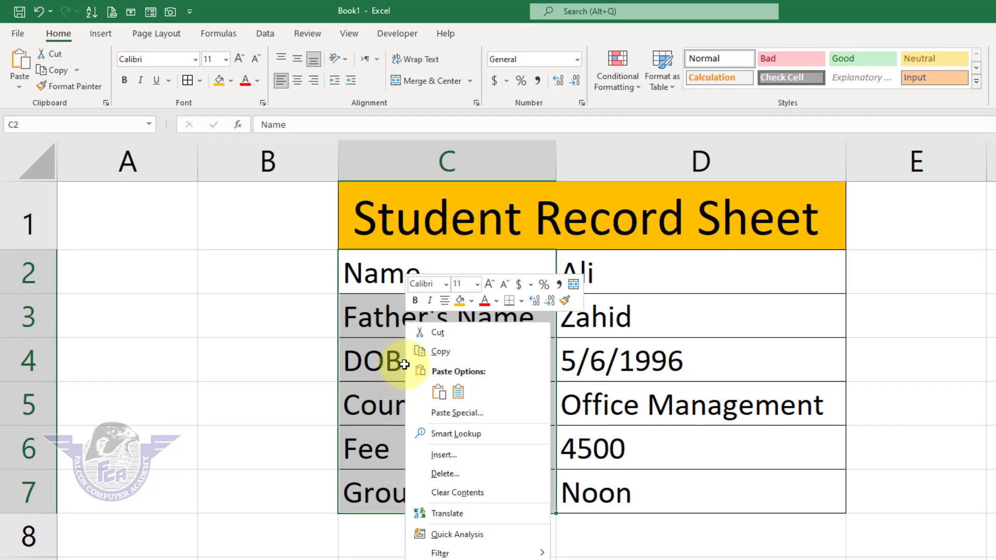
click(434, 355)
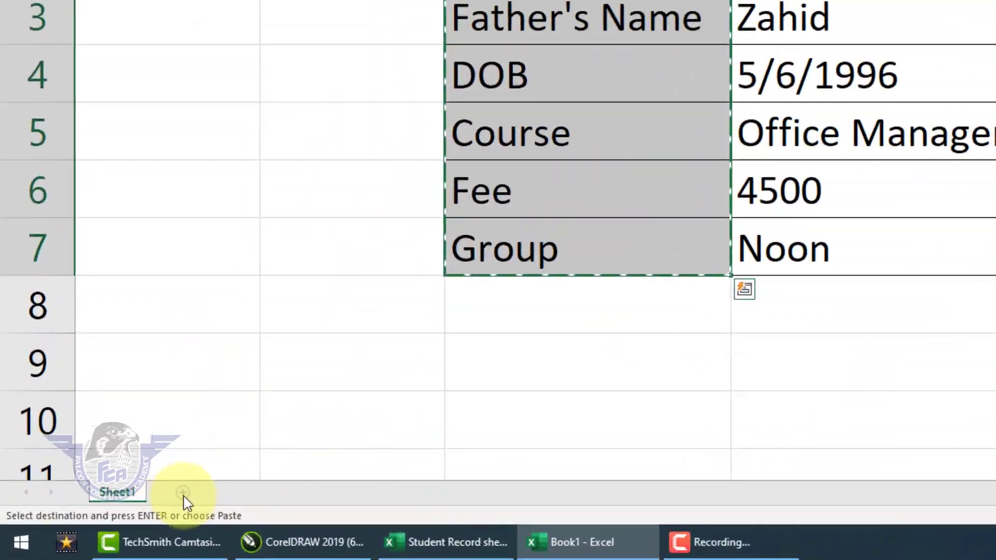
click(183, 493)
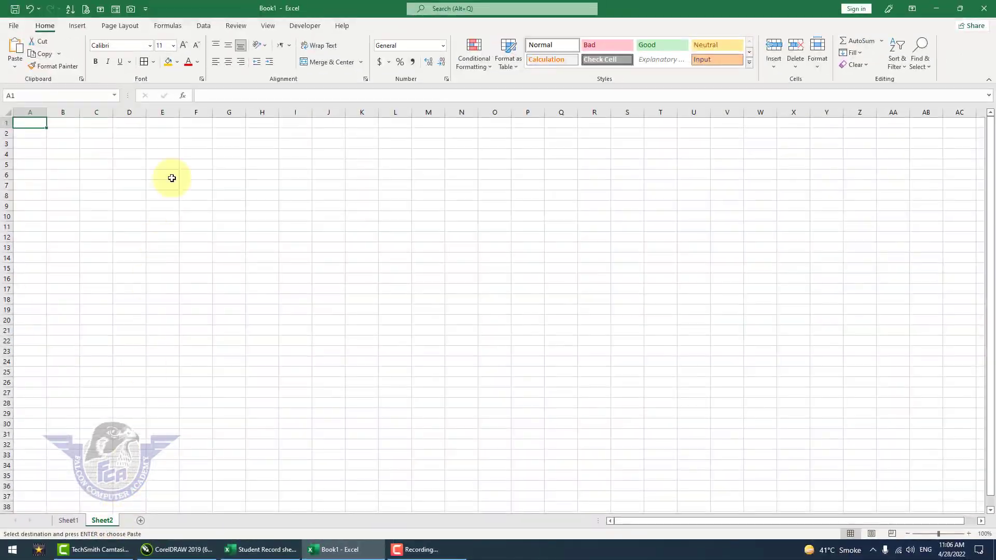
Paste the copied labels into Sheet2 with Paste Special and Transpose, as a header row starting at C1.
click(136, 127)
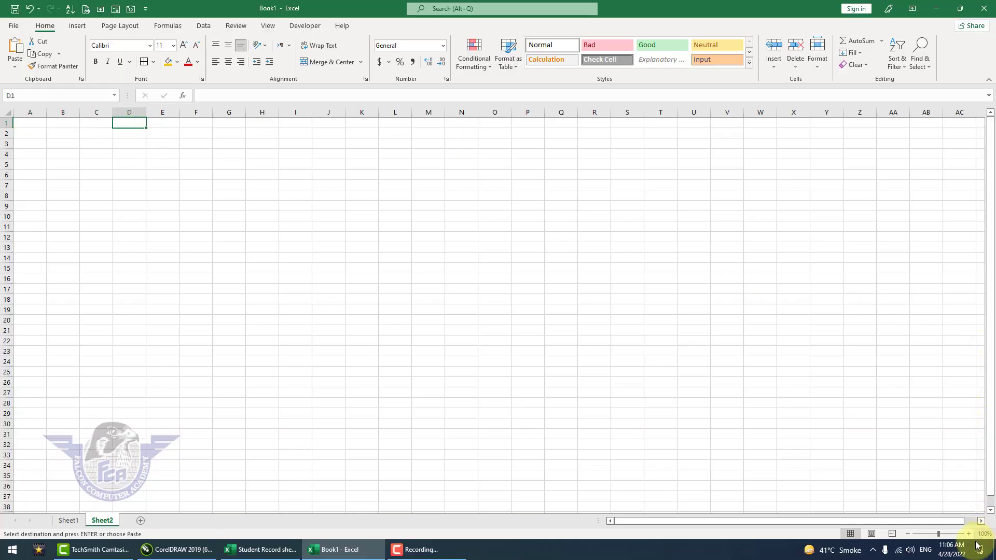
drag(938, 533, 953, 534)
click(280, 153)
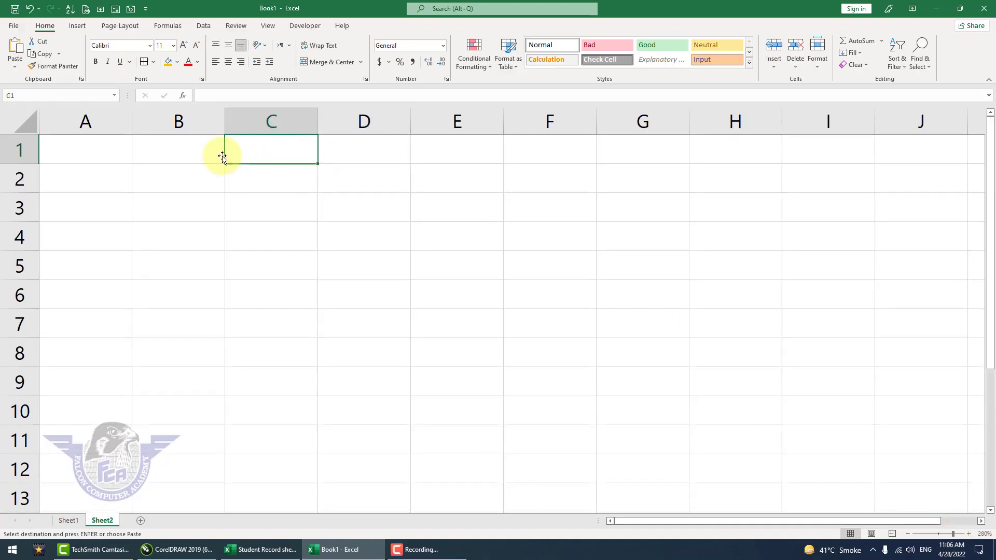
click(220, 155)
click(310, 155)
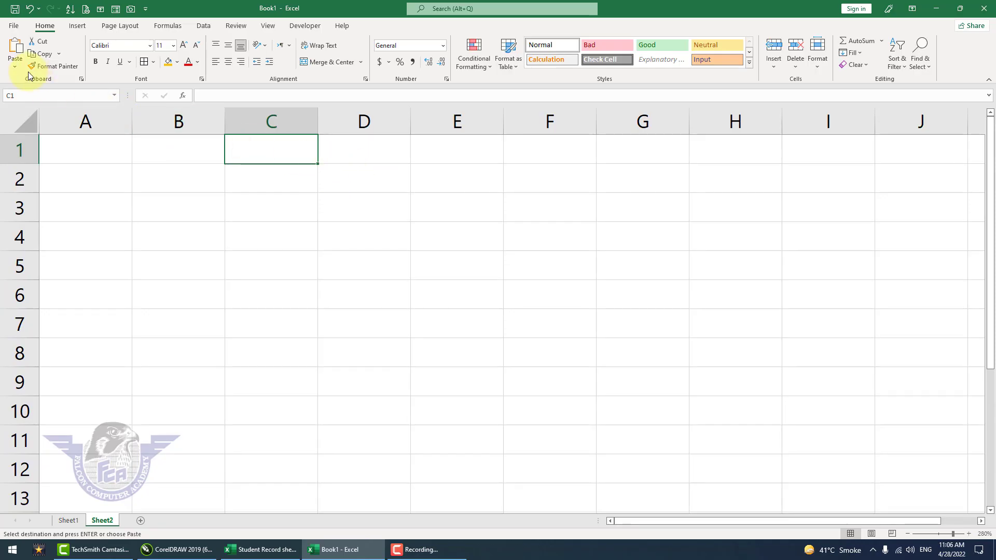
right_click(284, 150)
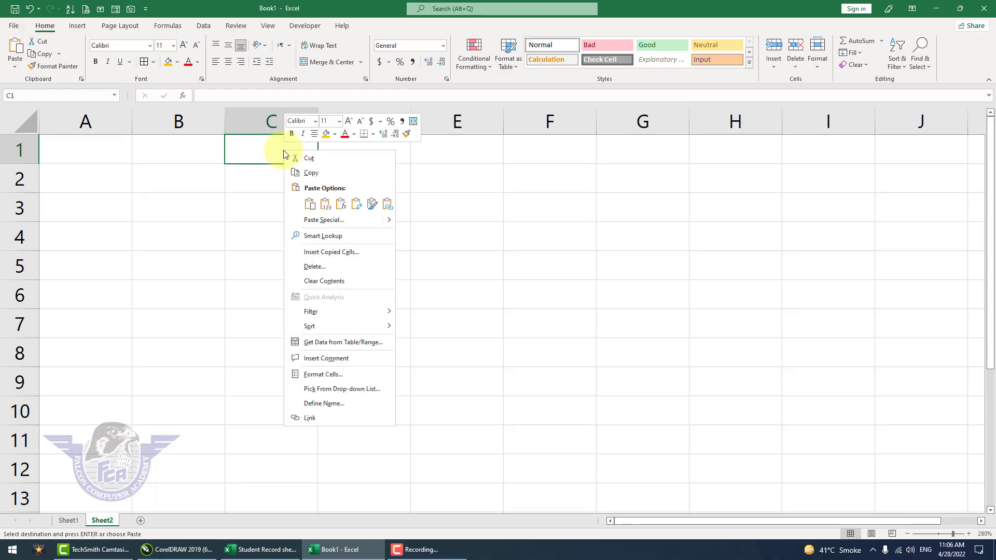
click(322, 220)
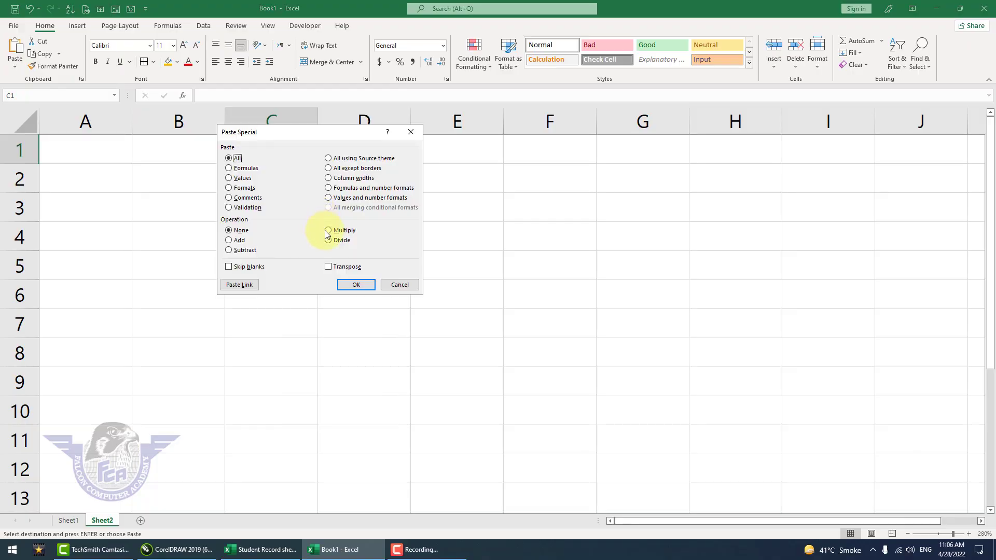
click(341, 269)
click(352, 283)
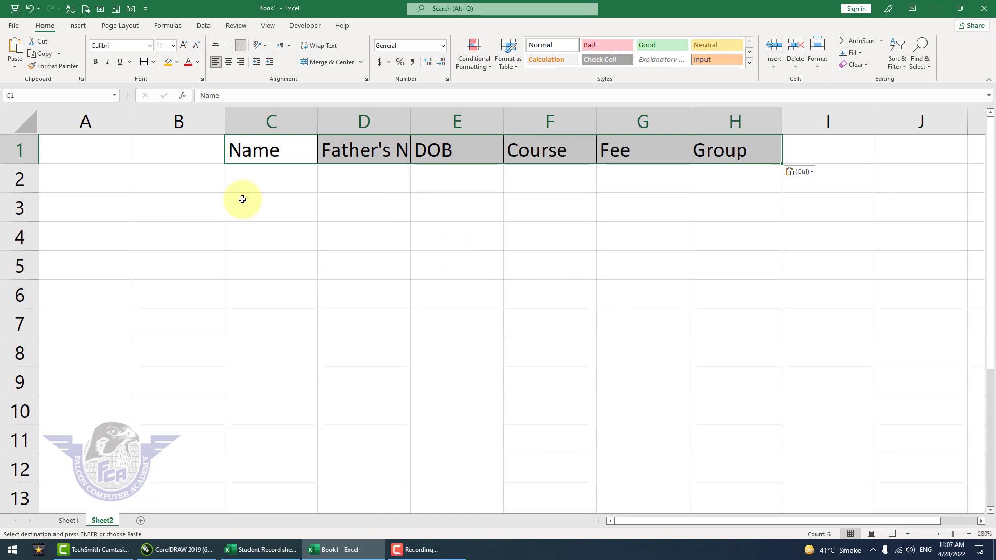
Widen the Father's Name, DOB and Course columns (D, E and F) of the header row.
click(446, 184)
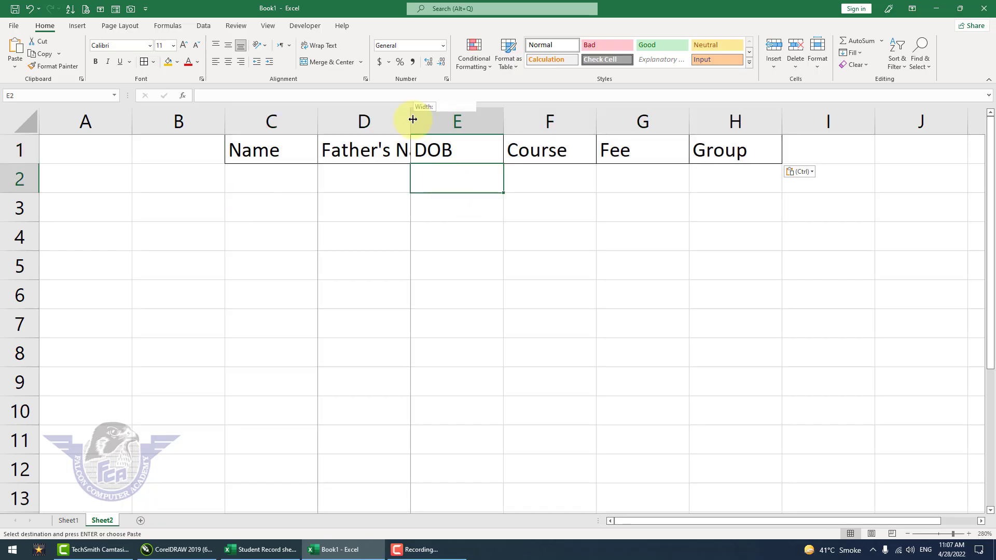
double_click(410, 119)
drag(556, 127, 571, 126)
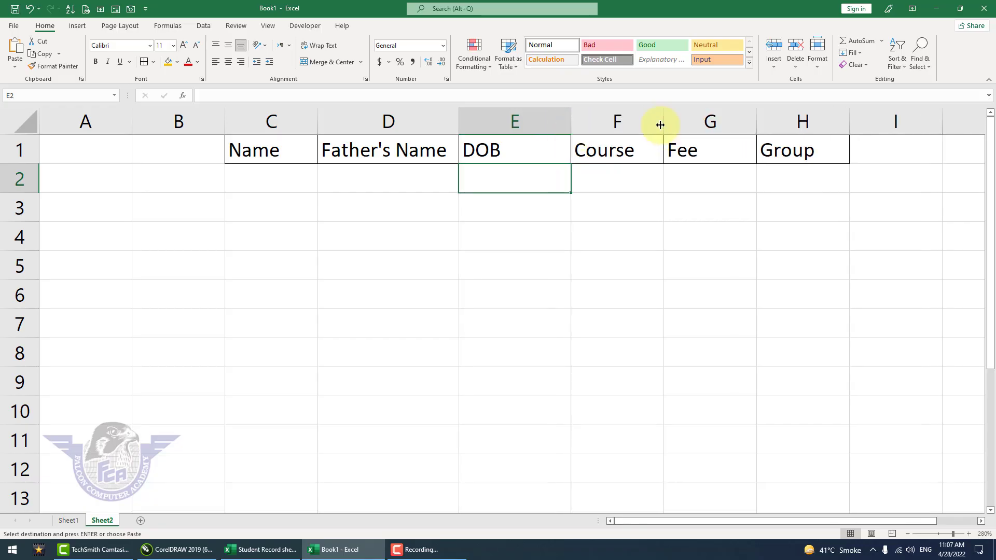
drag(664, 124, 688, 123)
drag(574, 127, 585, 126)
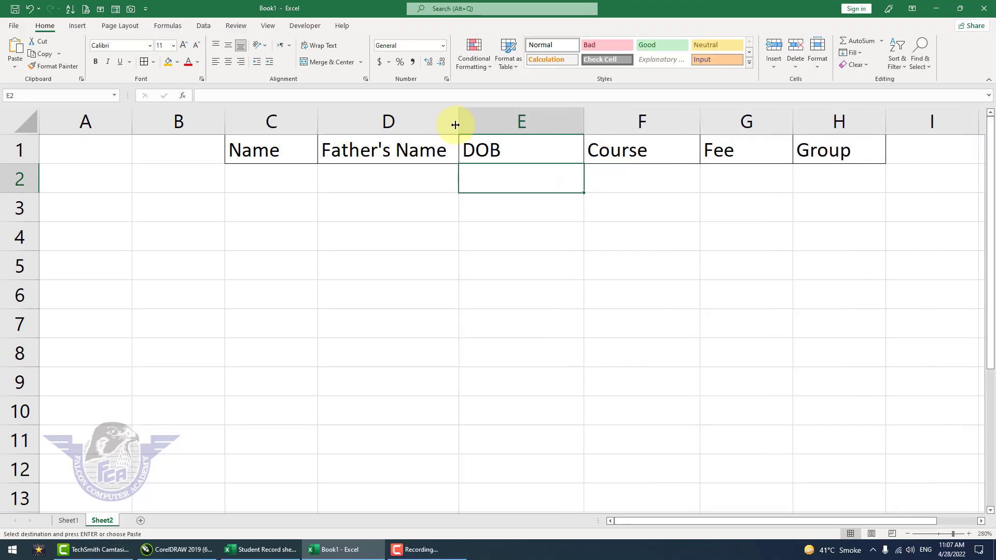
drag(459, 125, 472, 125)
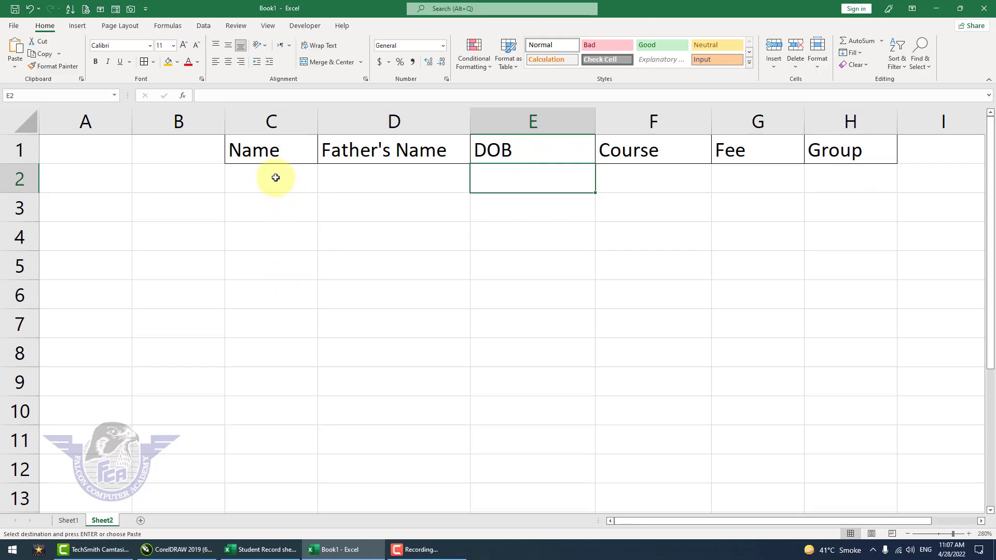
Fill the header cells C1:H1 with blue.
drag(275, 177, 282, 151)
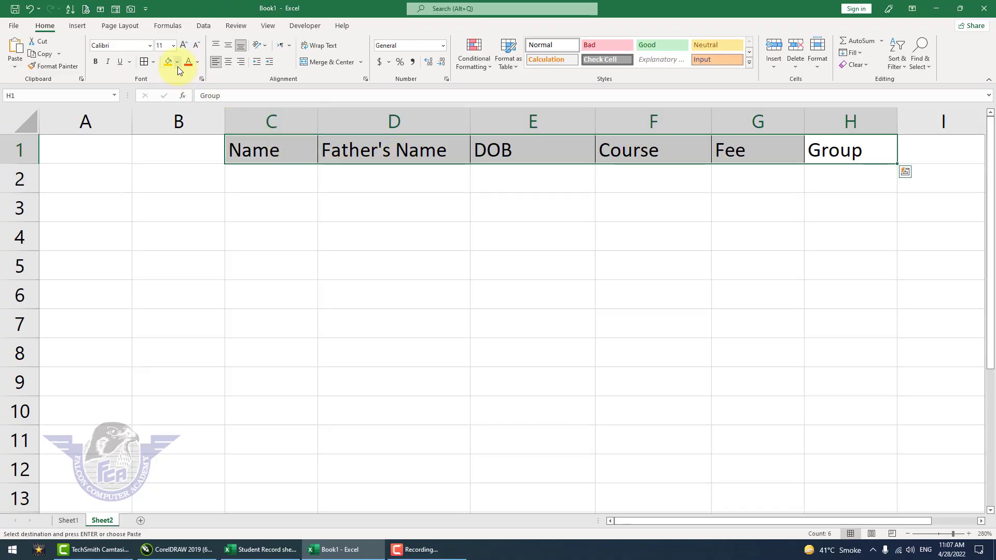
click(177, 61)
click(231, 158)
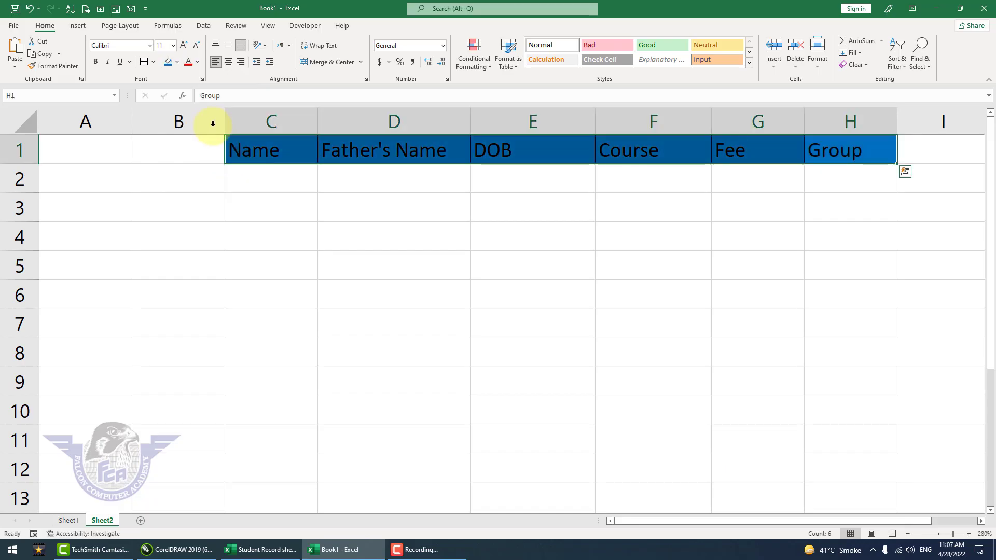
Set the font colour of the header cells C1:H1 to white.
click(198, 62)
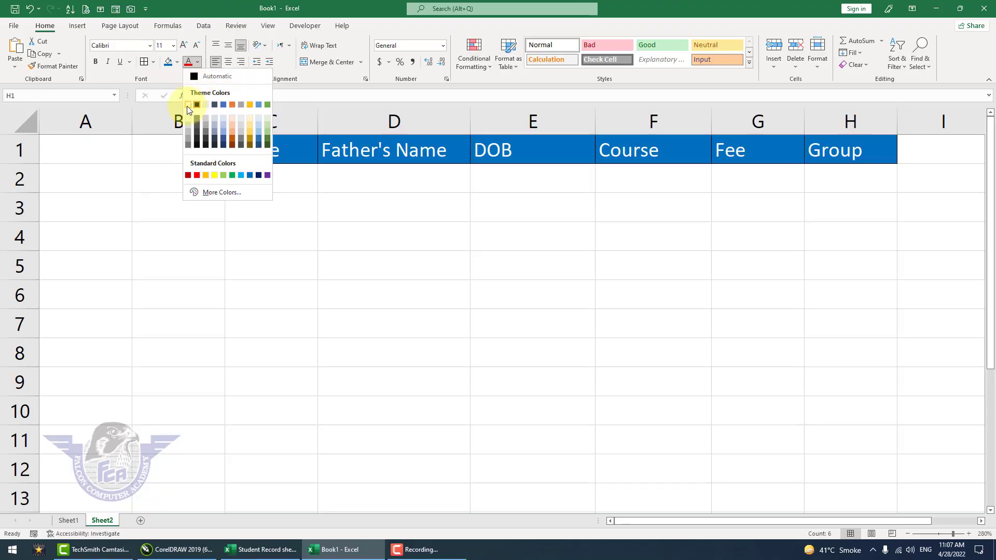
click(188, 105)
Add borders to C2:H2 below the headers and enter a single blank space in C2.
drag(236, 174, 830, 171)
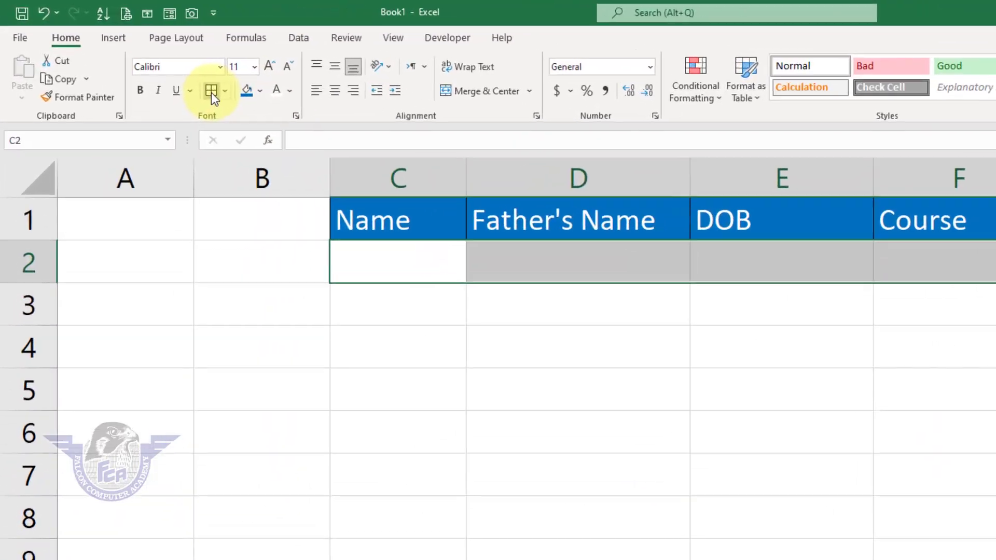
click(152, 67)
click(296, 207)
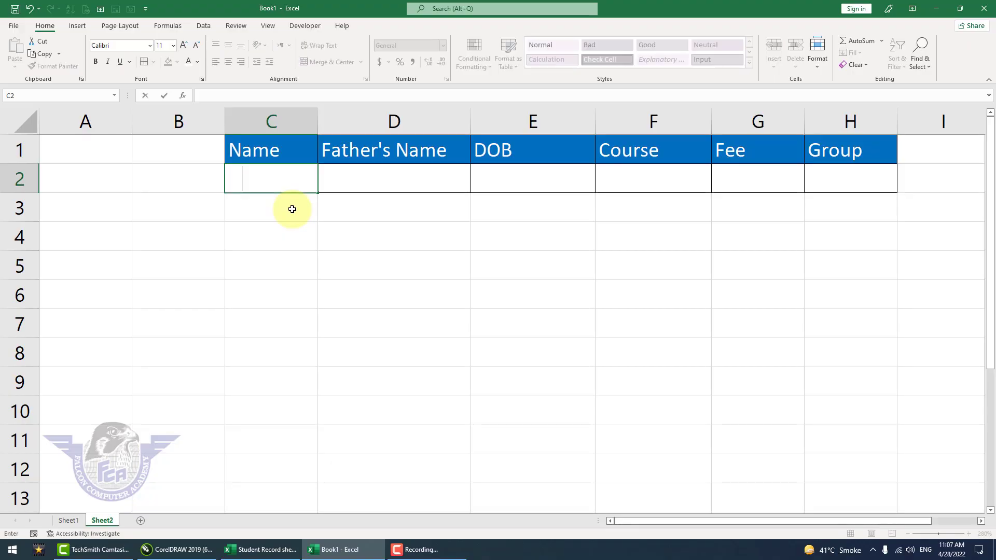
key(Return)
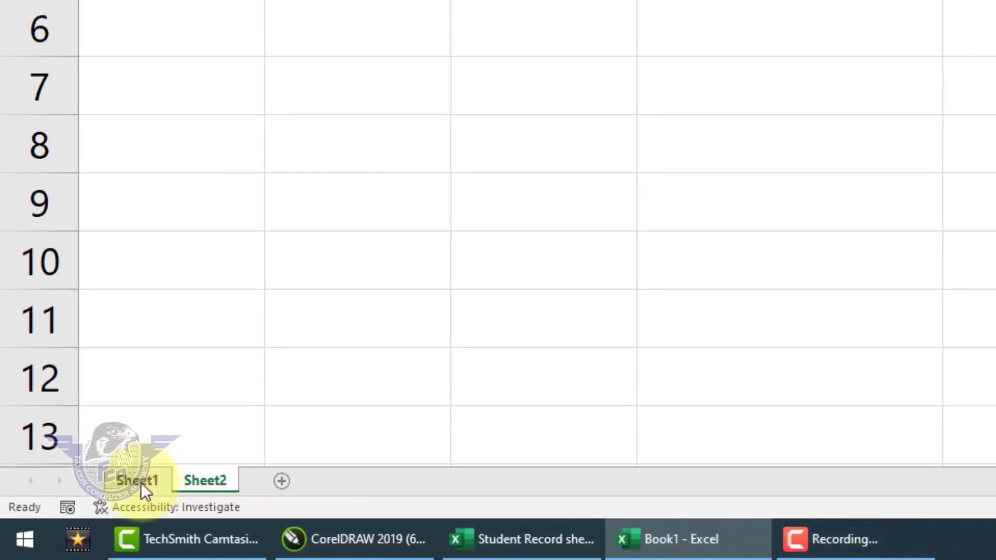
Return to Sheet1 and keep the Developer tab enabled in the ribbon customization options.
click(69, 521)
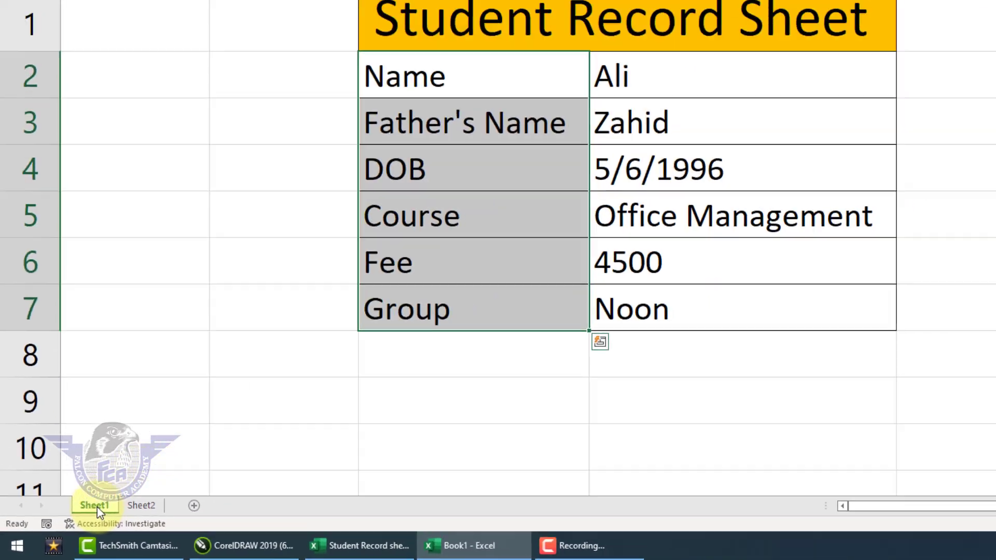
click(710, 300)
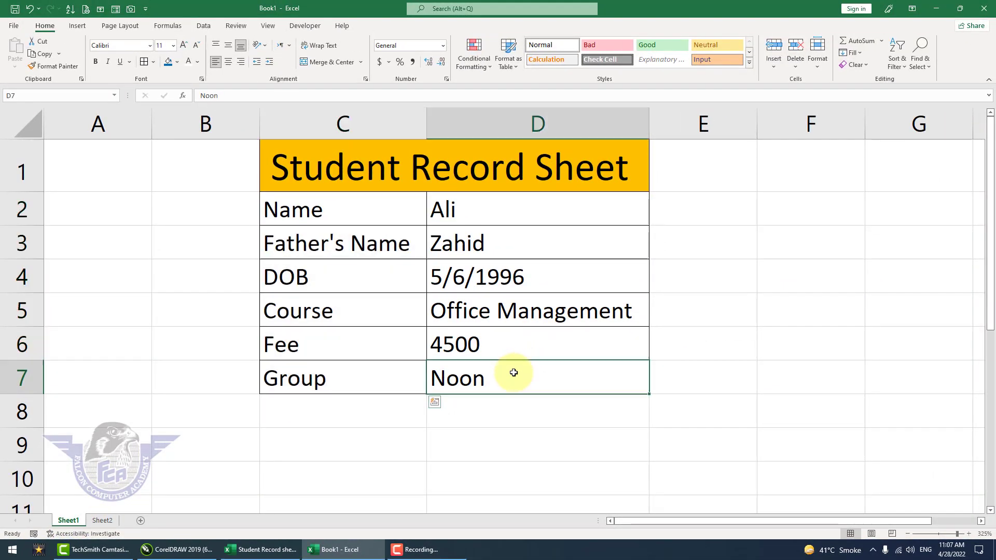
key(Escape)
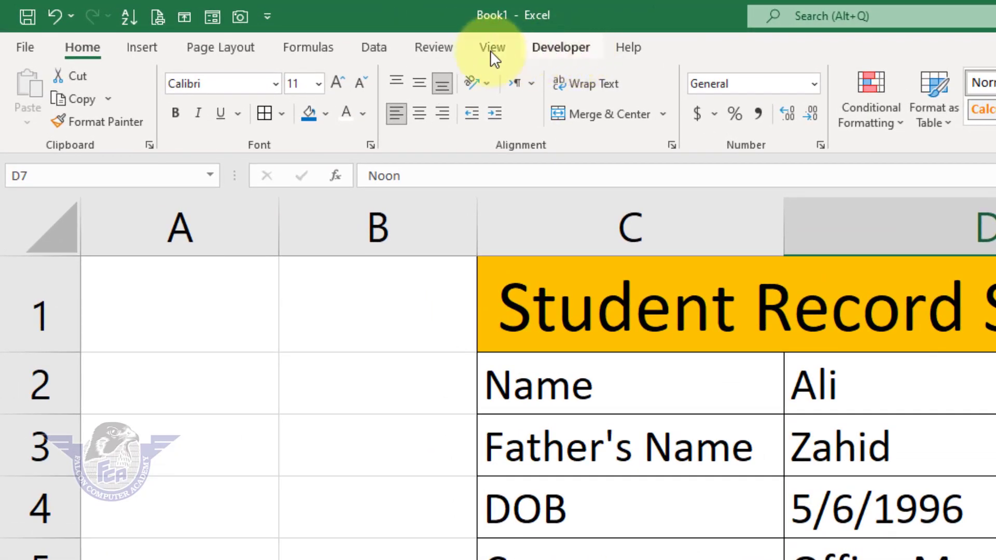
right_click(375, 46)
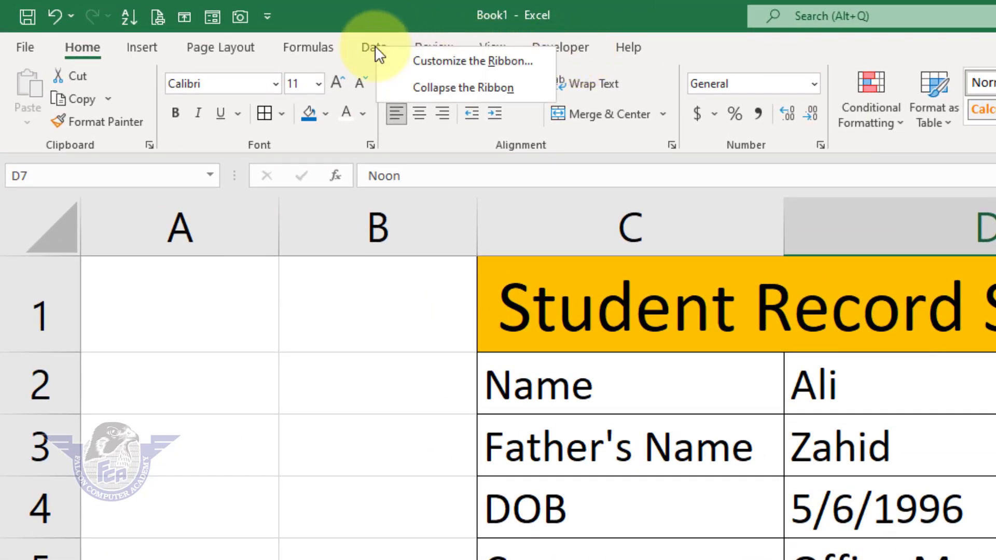
click(444, 64)
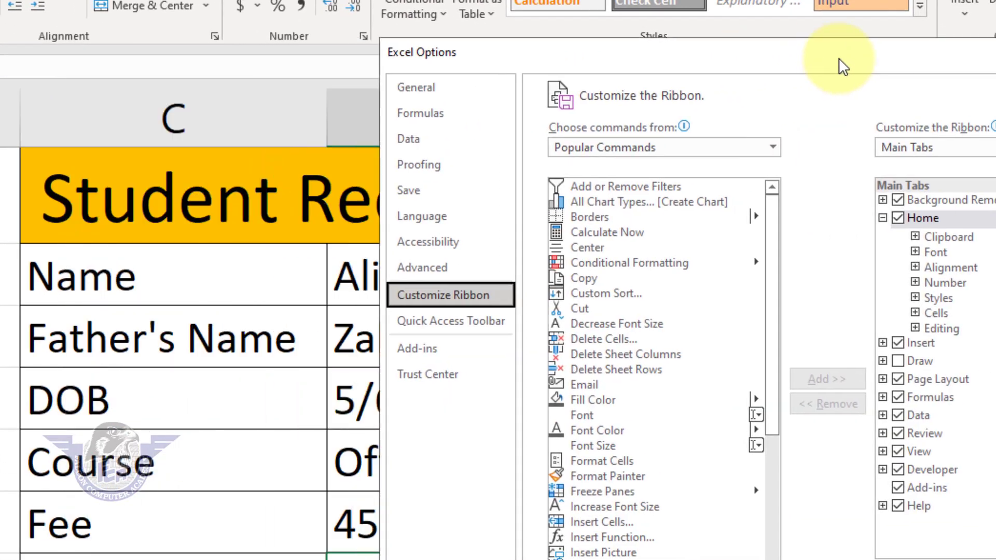
drag(615, 59, 653, 46)
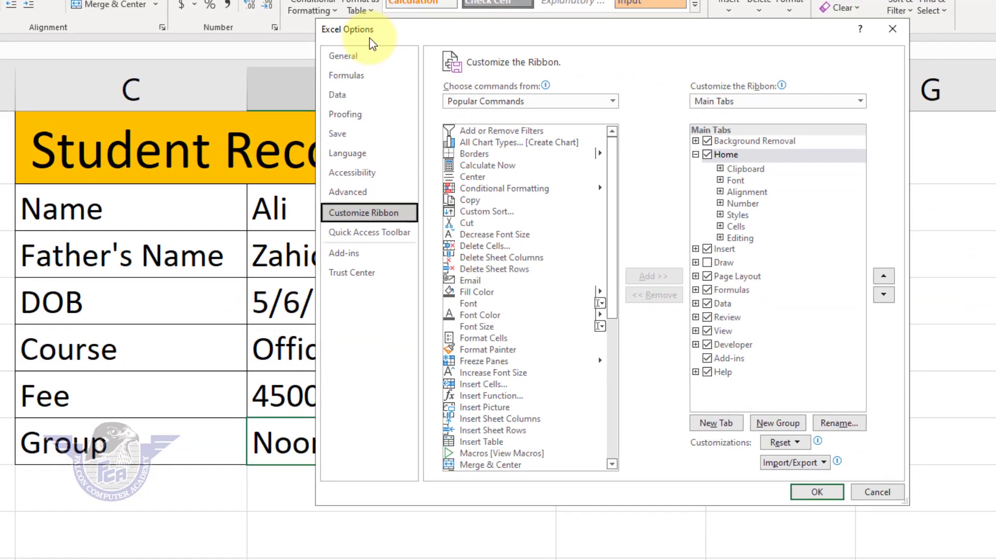
click(715, 346)
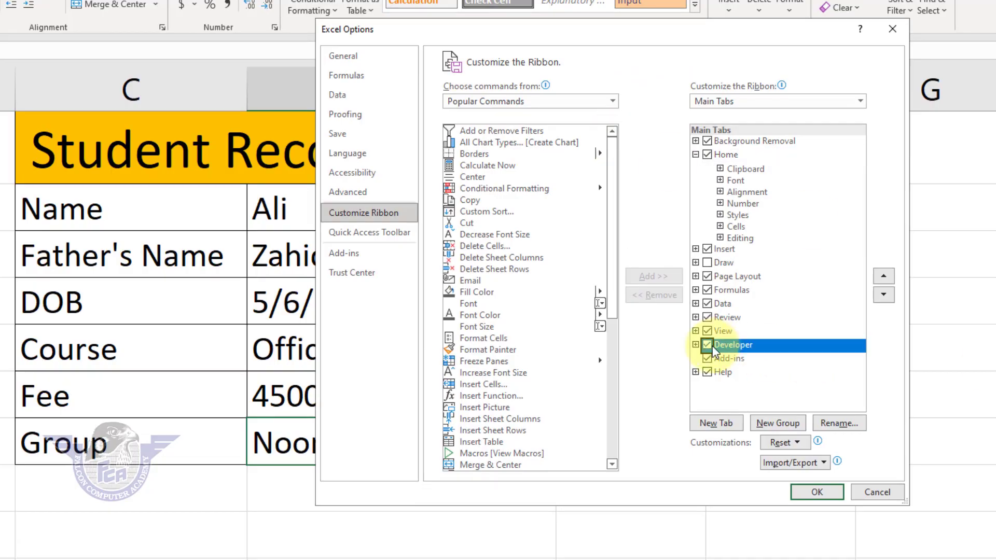
click(707, 345)
click(817, 492)
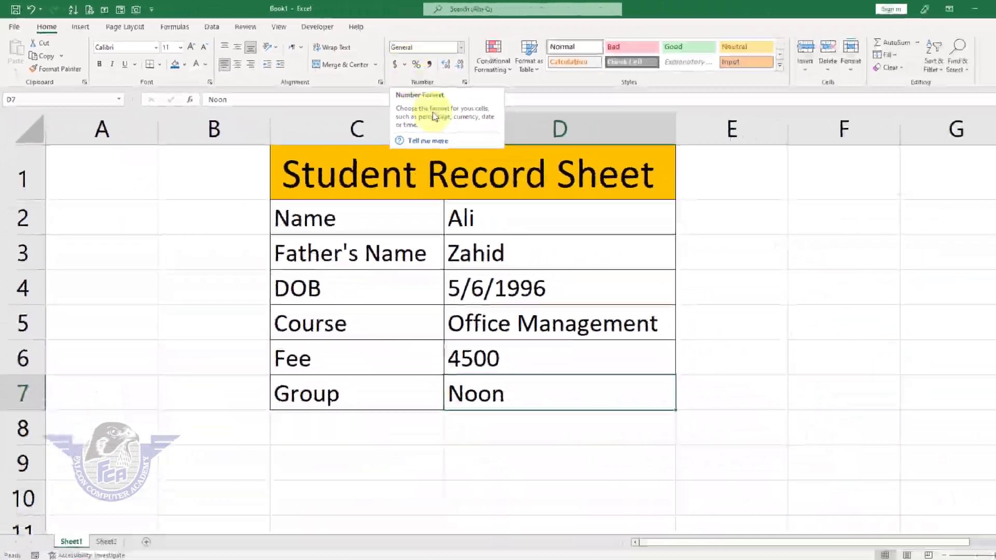
With D2 selected, start recording a macro named sheetrecord with the shortcut Ctrl+Shift+N, stored in This Workbook.
click(784, 368)
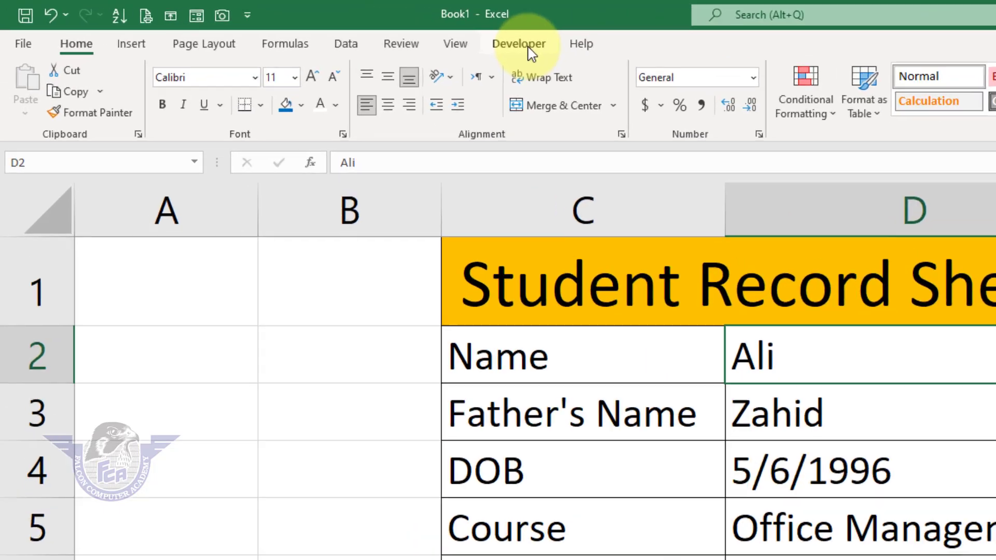
click(529, 47)
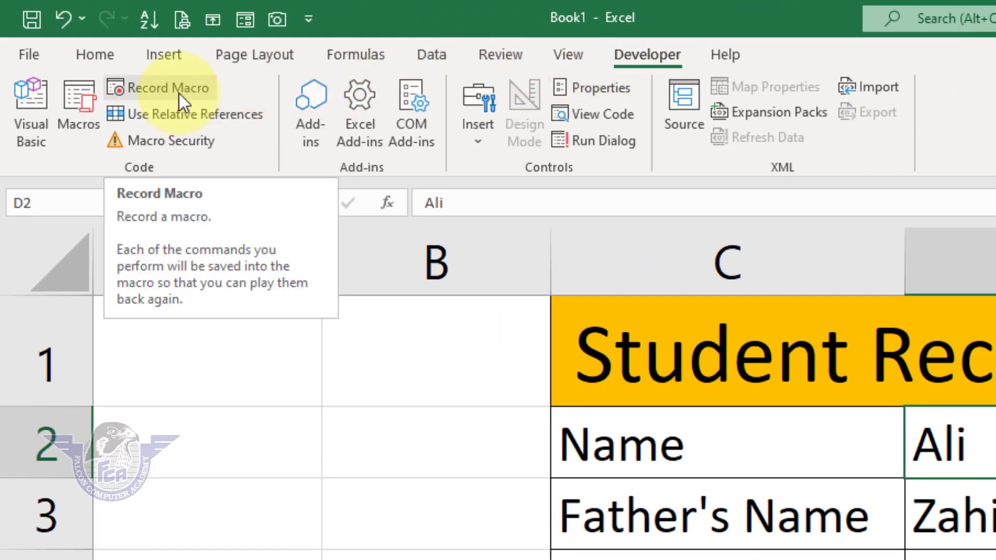
click(179, 94)
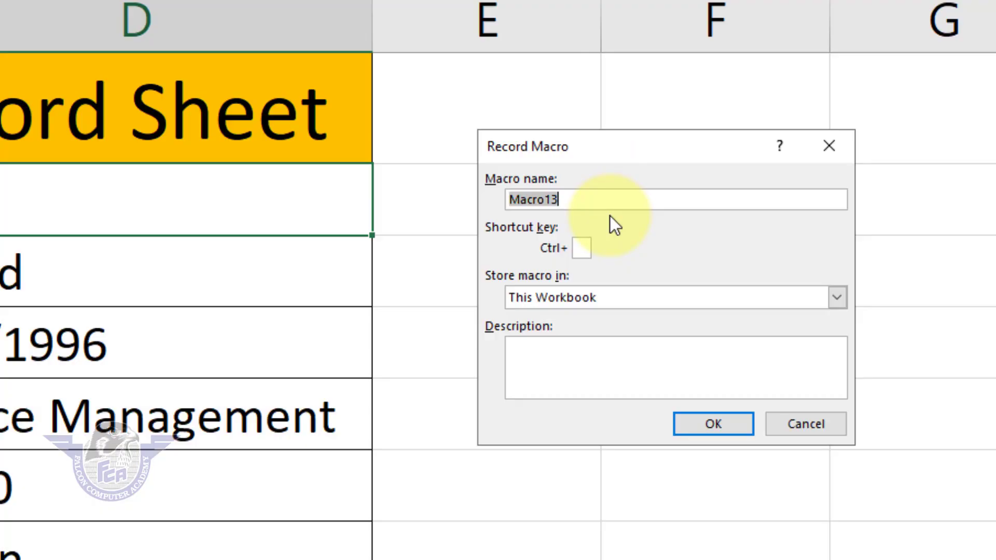
text(sheet)
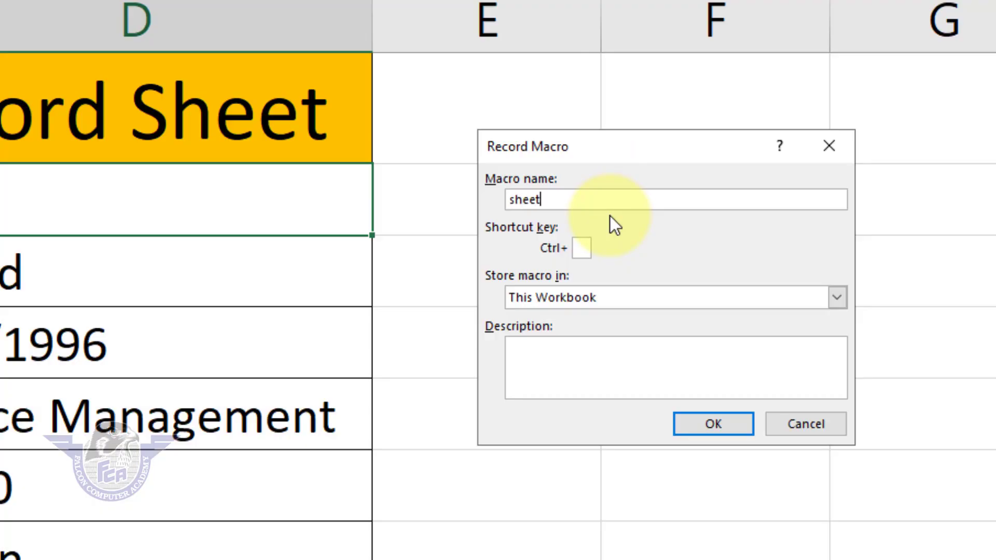
text(record)
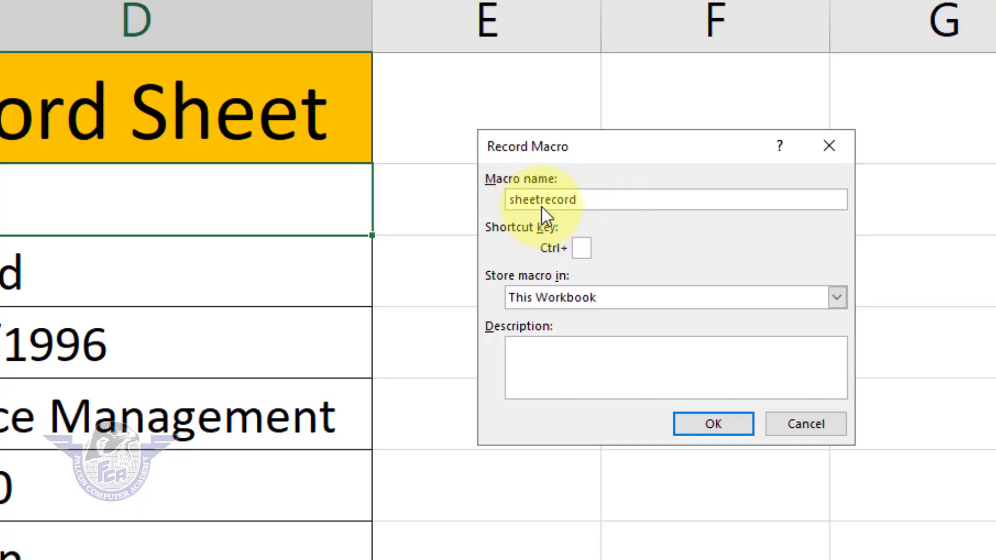
click(581, 249)
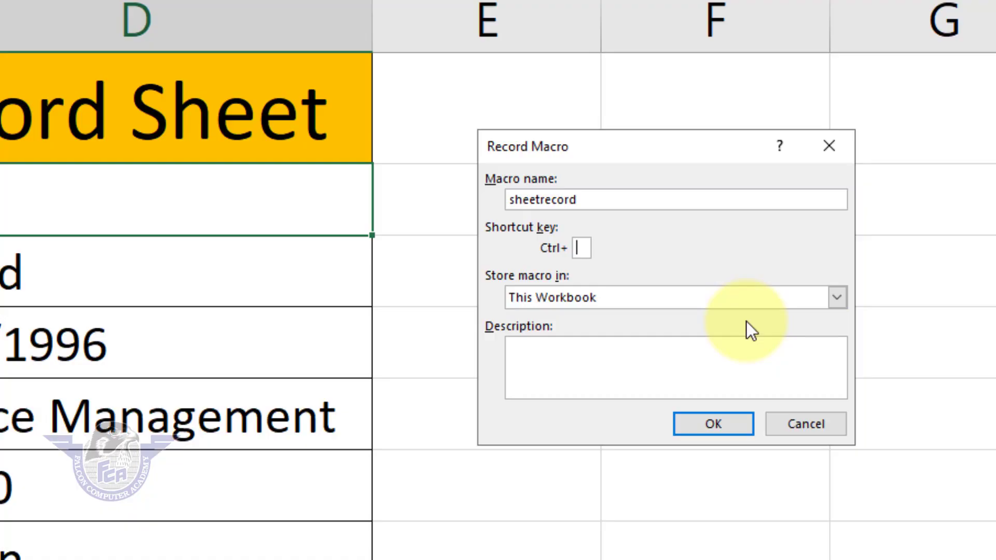
text(N)
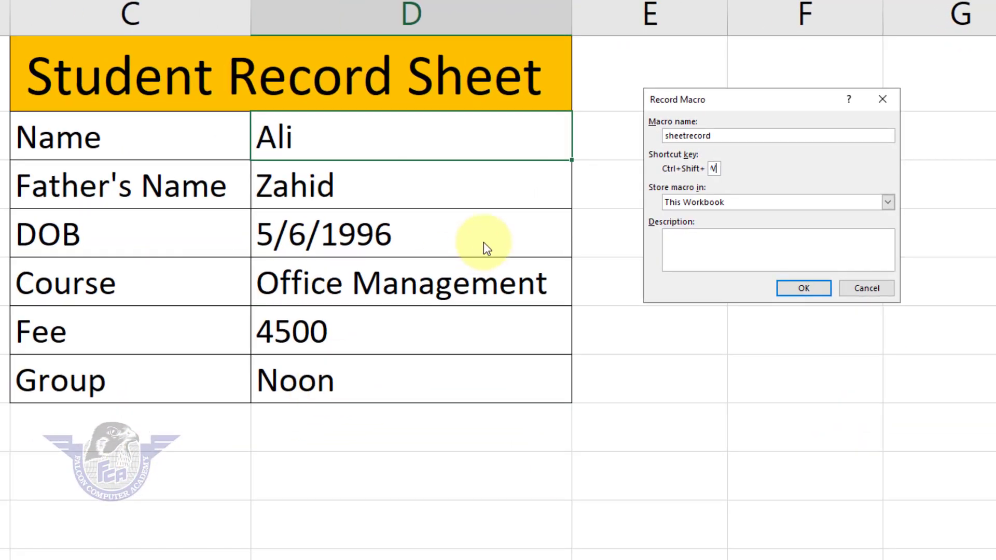
click(811, 290)
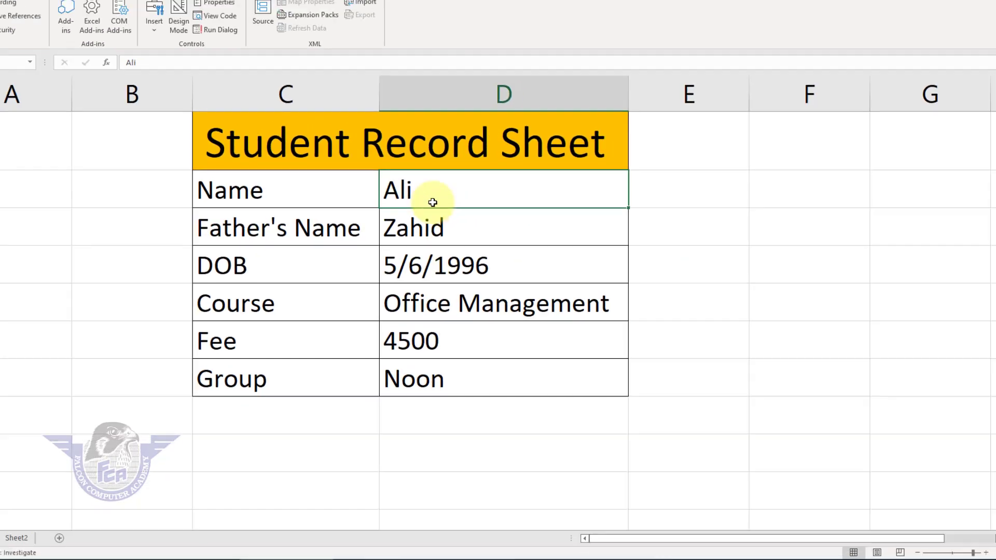
Copy the student's entries in D2:D7 of the form.
drag(307, 141, 314, 233)
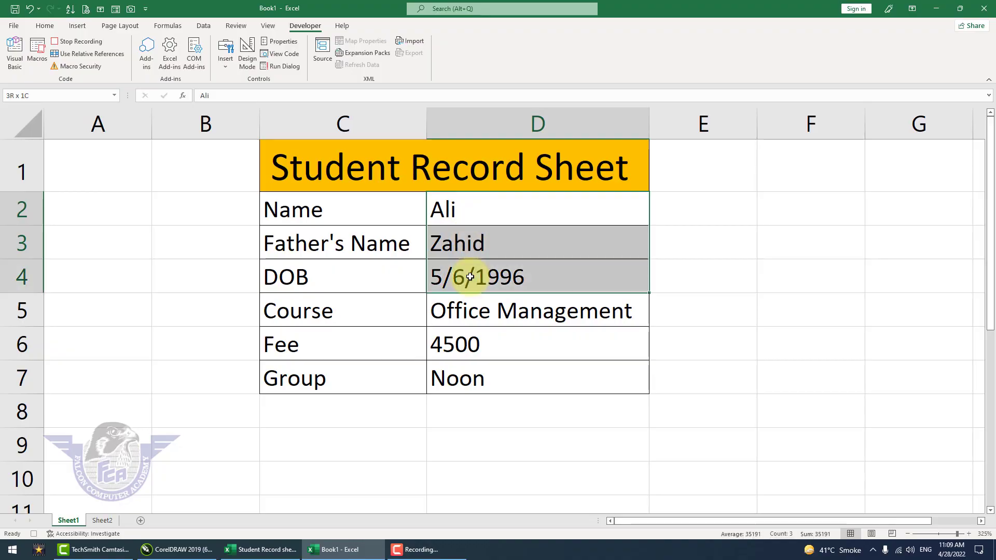
drag(470, 277, 471, 372)
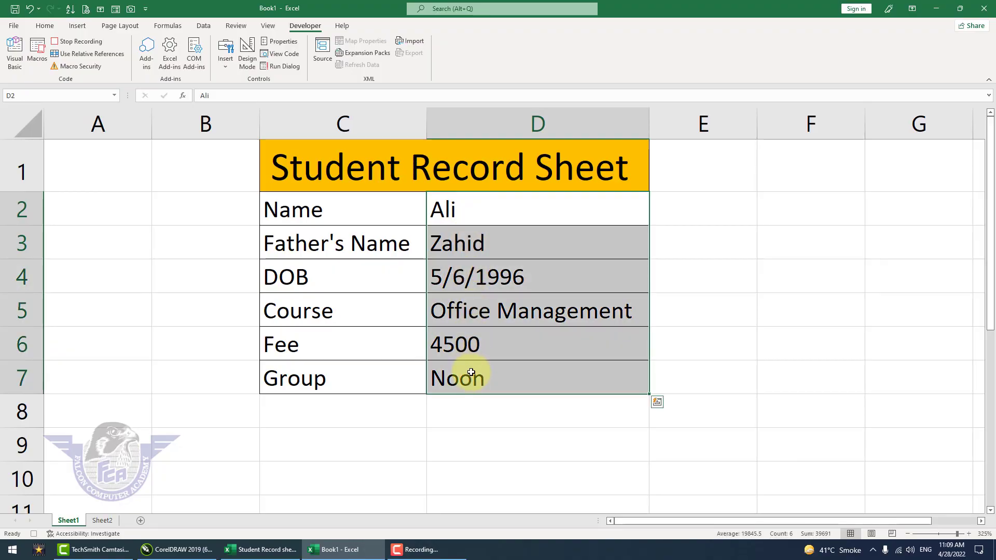
right_click(468, 244)
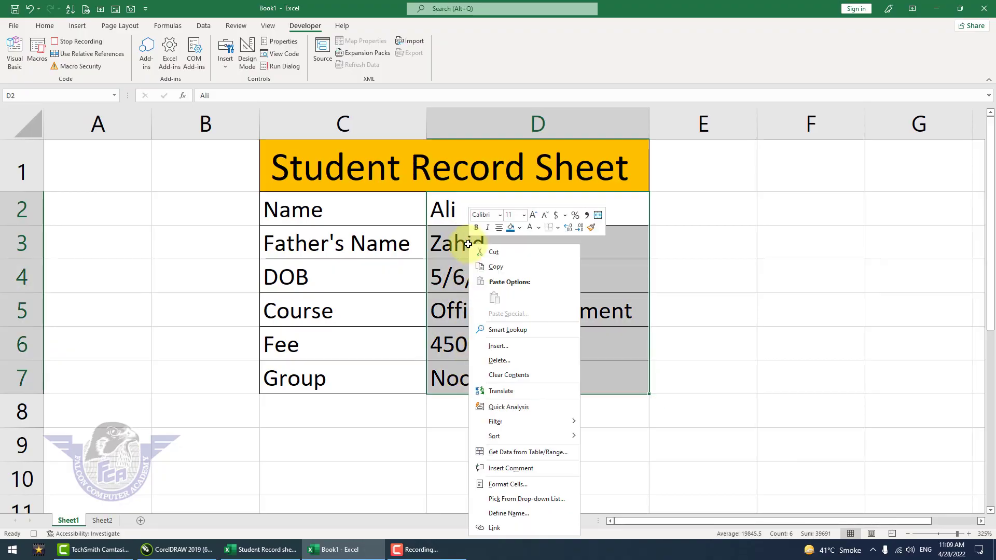
click(484, 266)
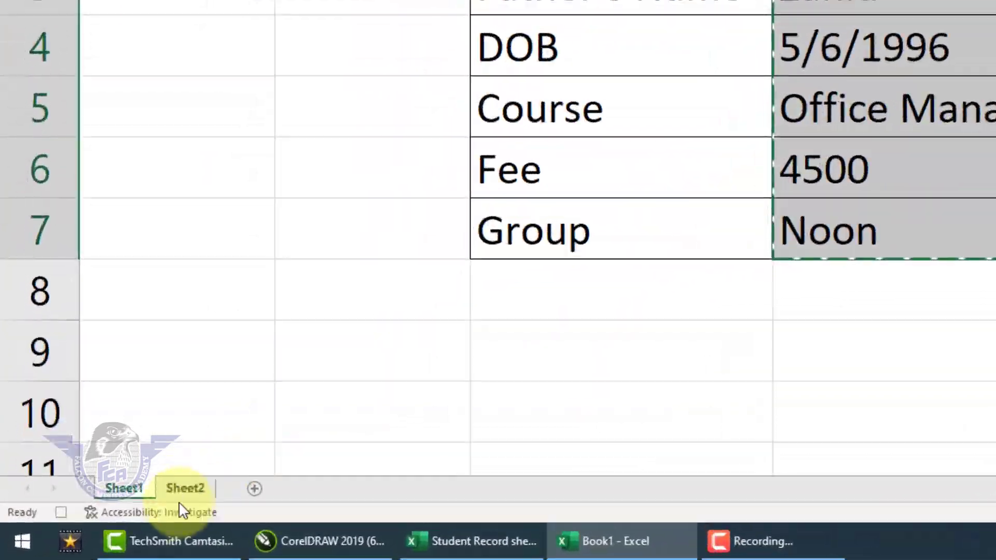
On Sheet2, jump from C1 to the last filled cell of the Name column, turn on relative references and move down to C3.
click(102, 521)
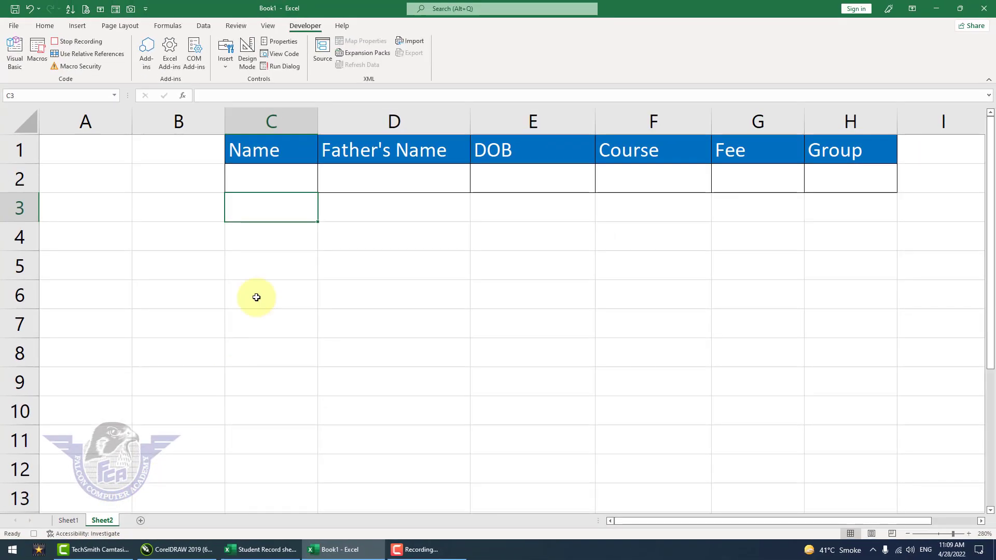
click(278, 154)
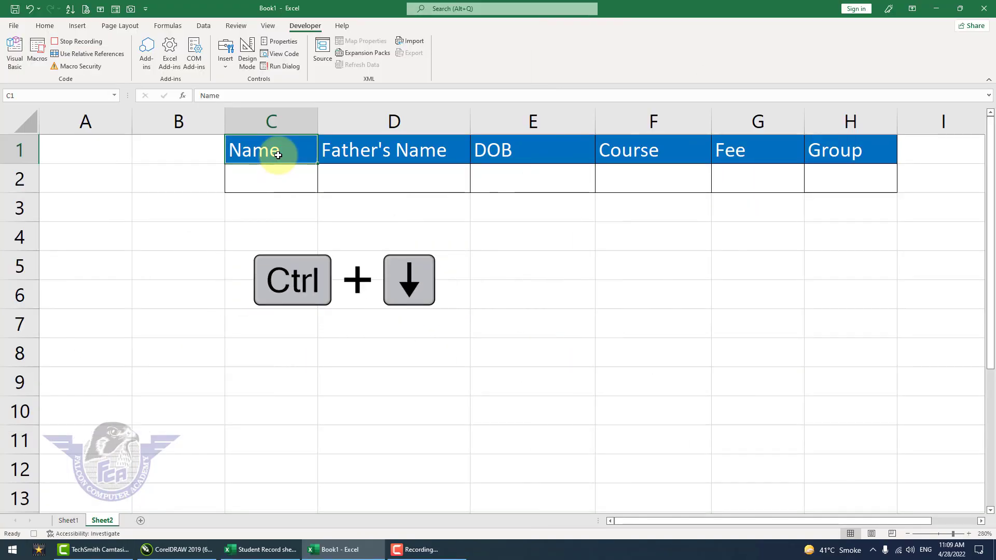
key(Down)
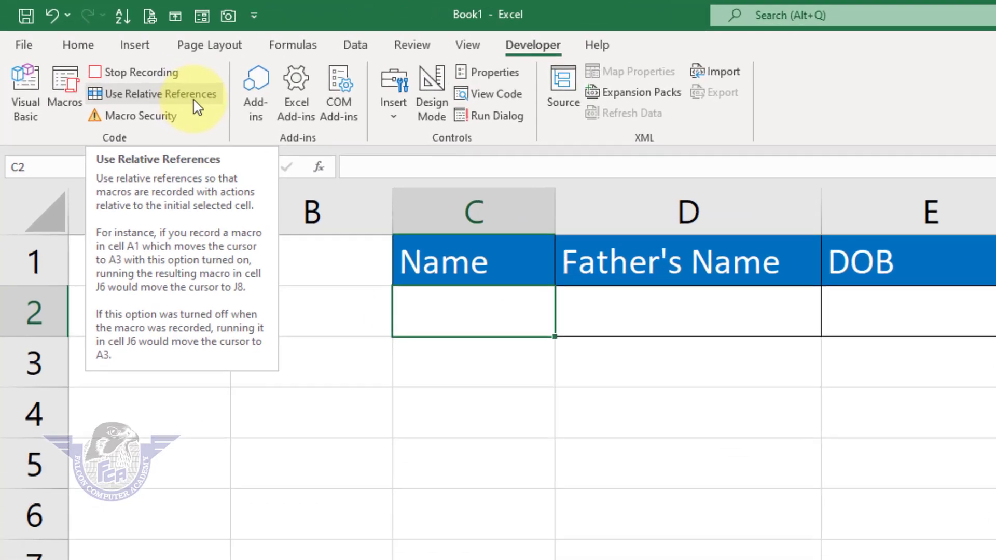
click(109, 59)
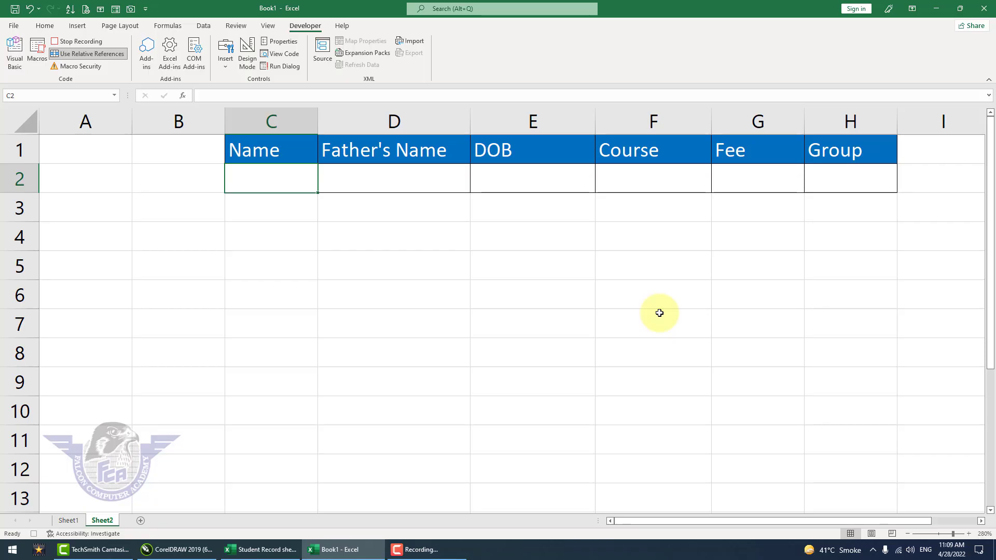
key(Down)
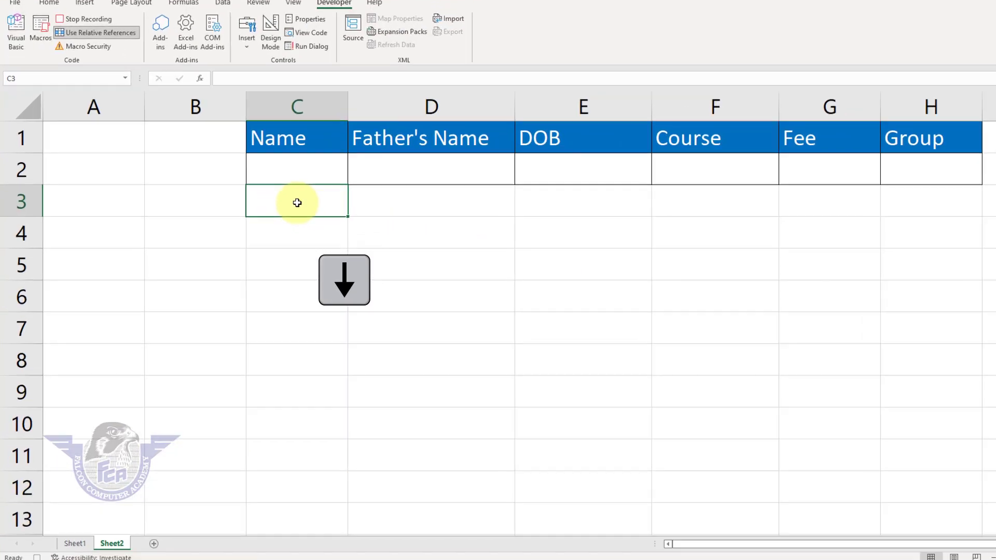
Paste the copied entries at C3 with Paste Special and Transpose, and autofit the Course column F.
right_click(272, 209)
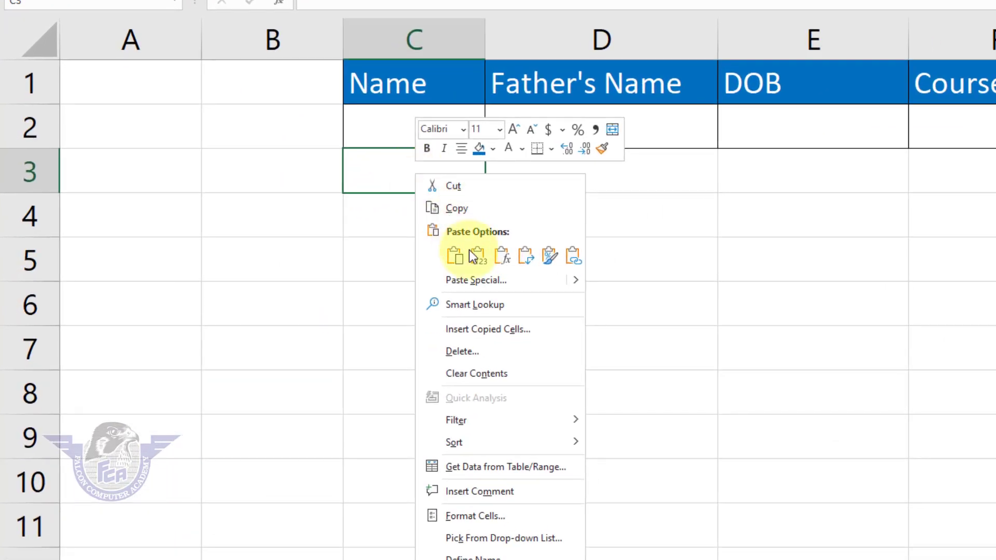
click(462, 279)
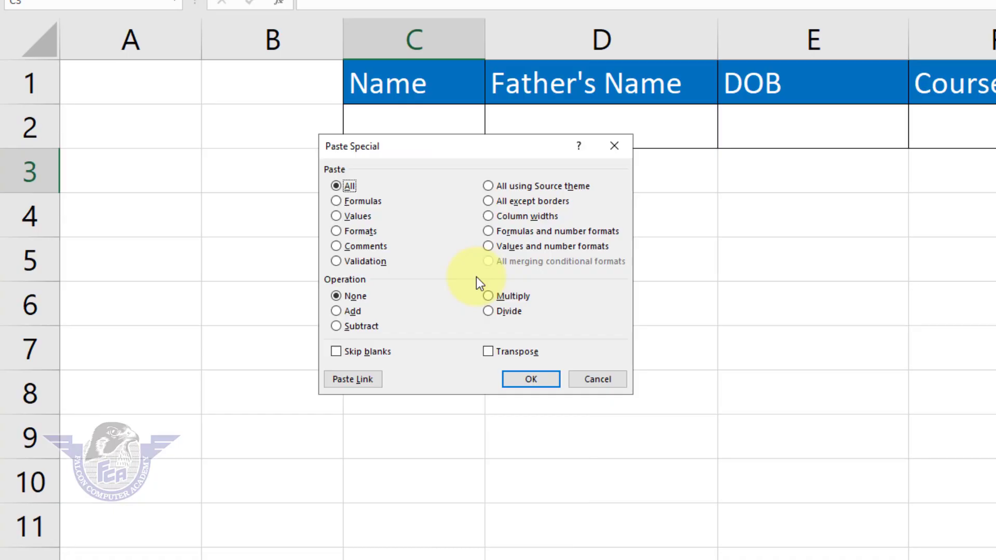
click(512, 349)
click(528, 377)
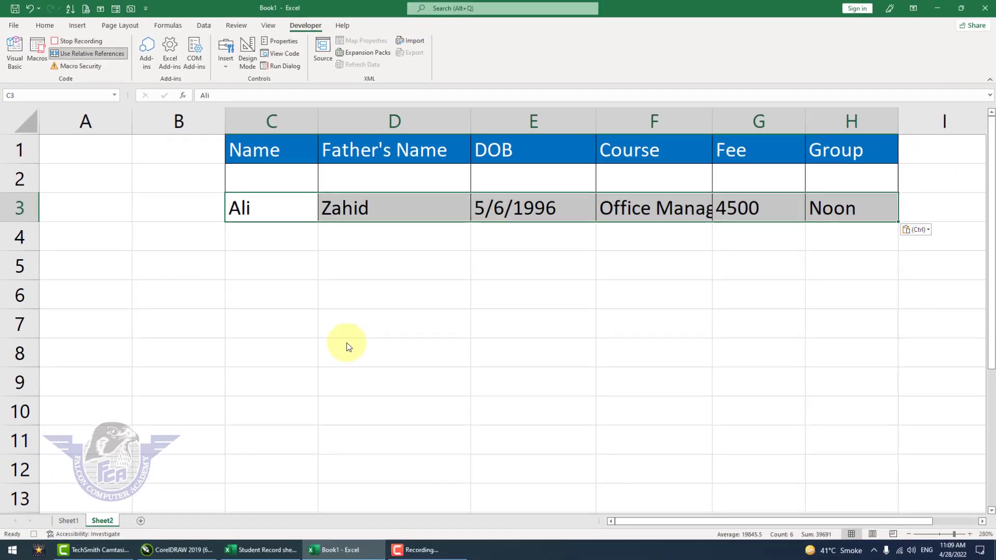
double_click(711, 123)
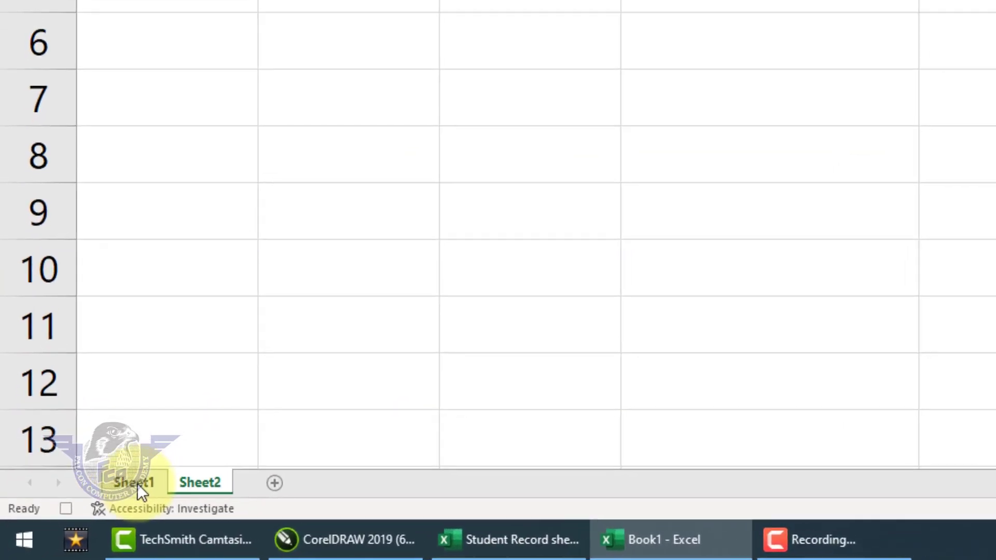
Clear the student's entries from D2:D7 of the form on Sheet1.
click(137, 484)
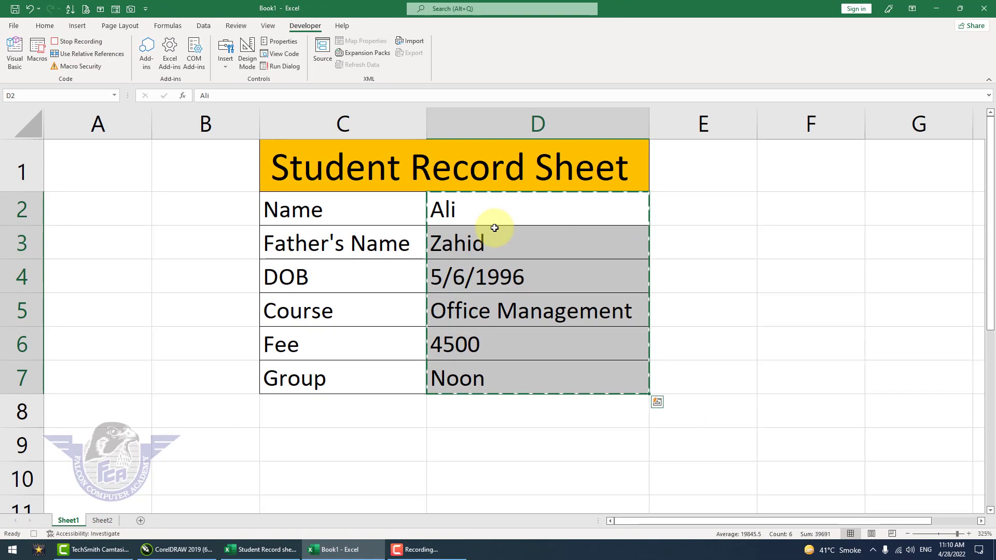
key(Delete)
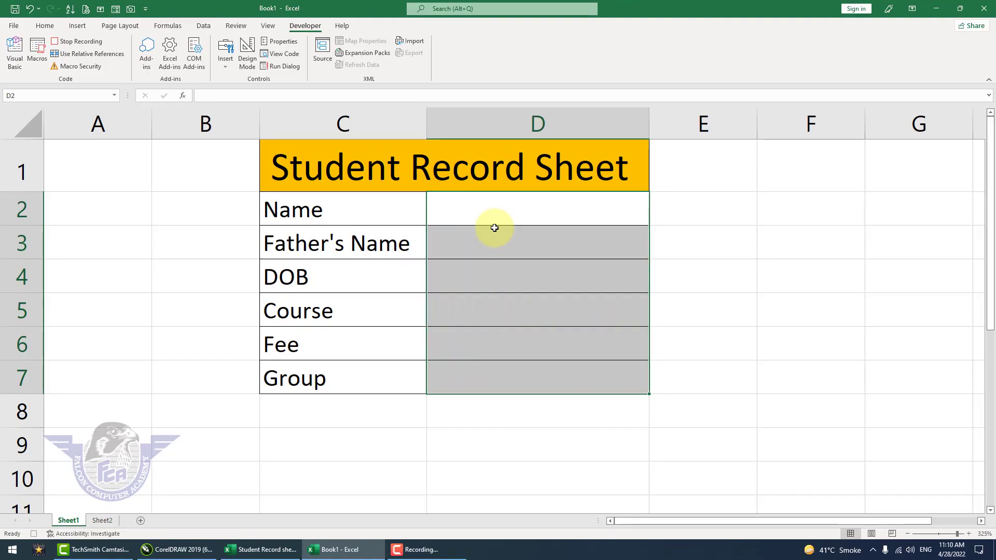
Select cell D2 of the form and stop recording the macro.
click(453, 208)
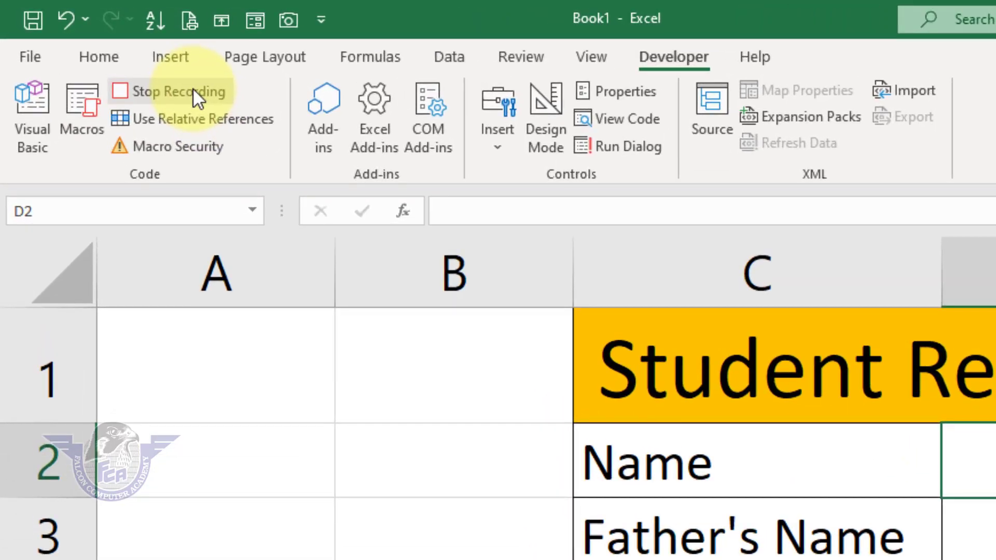
click(87, 40)
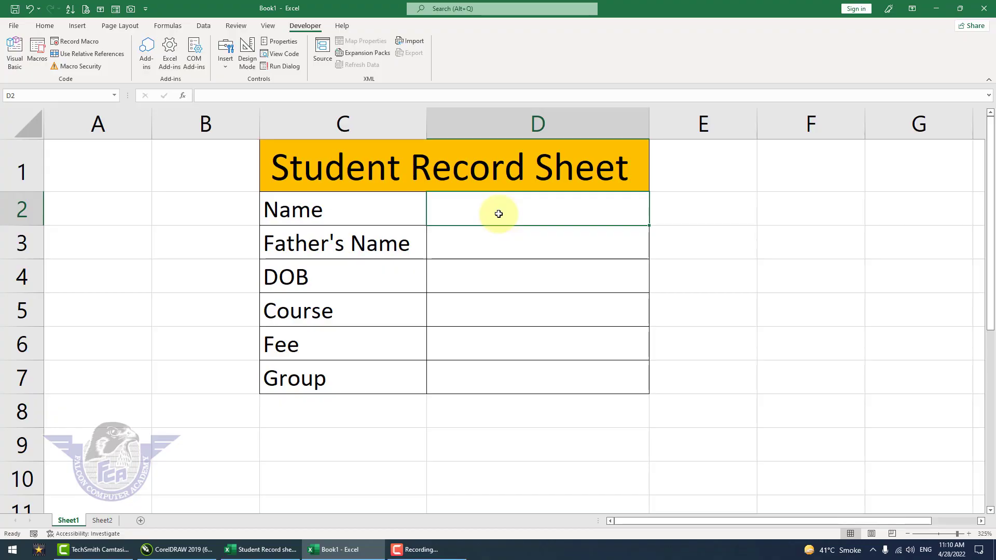
Enter a new student's name, father's name and date of birth in D2:D4 of the form.
text(Rajesh)
key(Return)
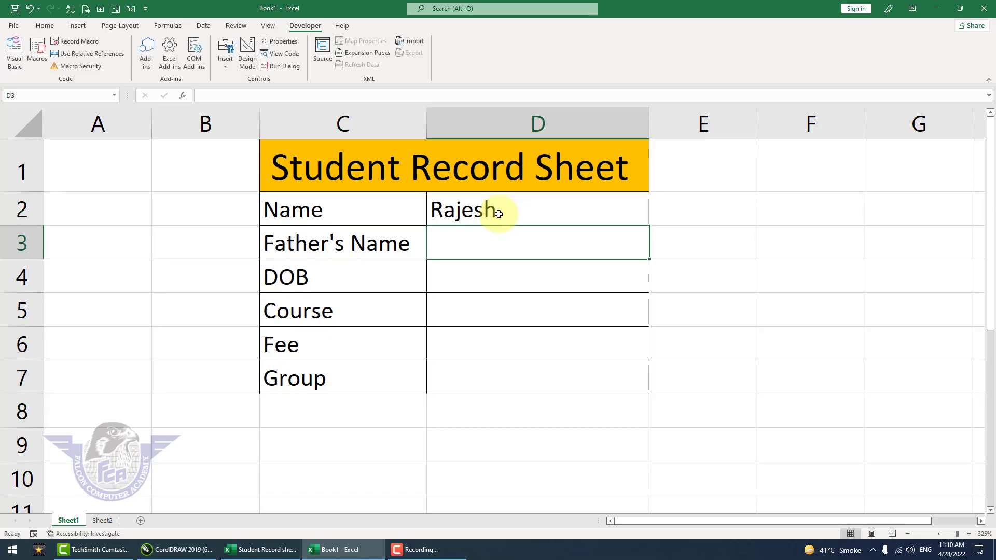
text(Mukes)
text(h)
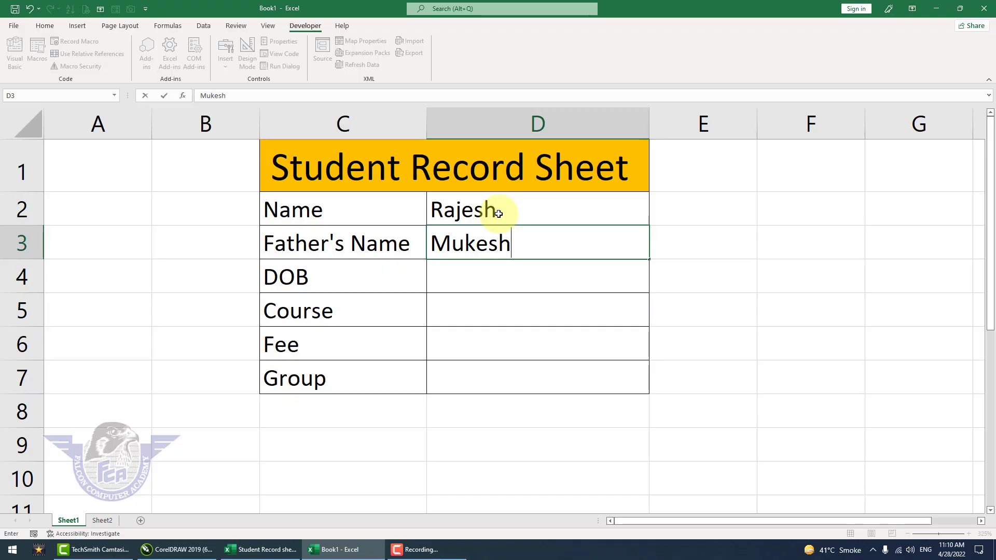
key(Return)
text(5-)
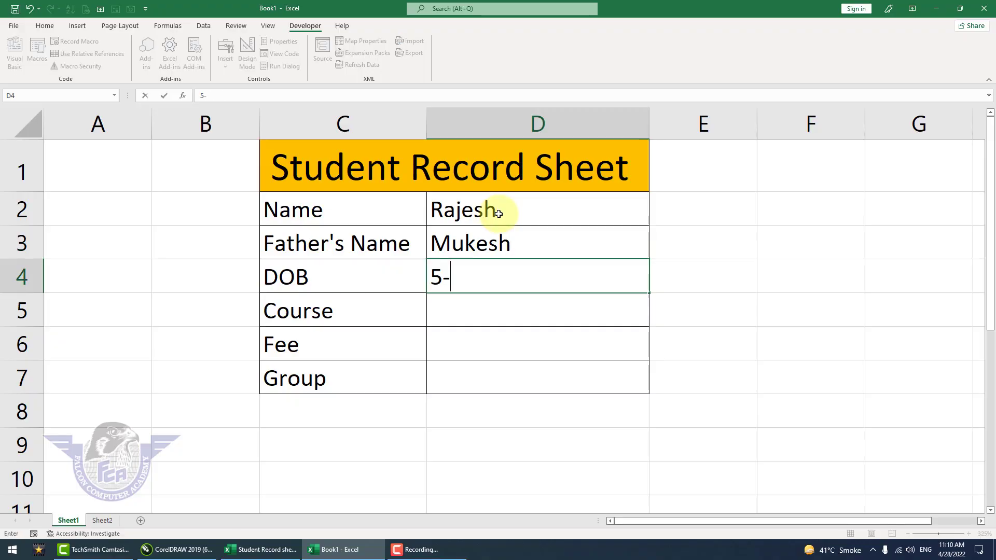
text(06-1998)
key(Return)
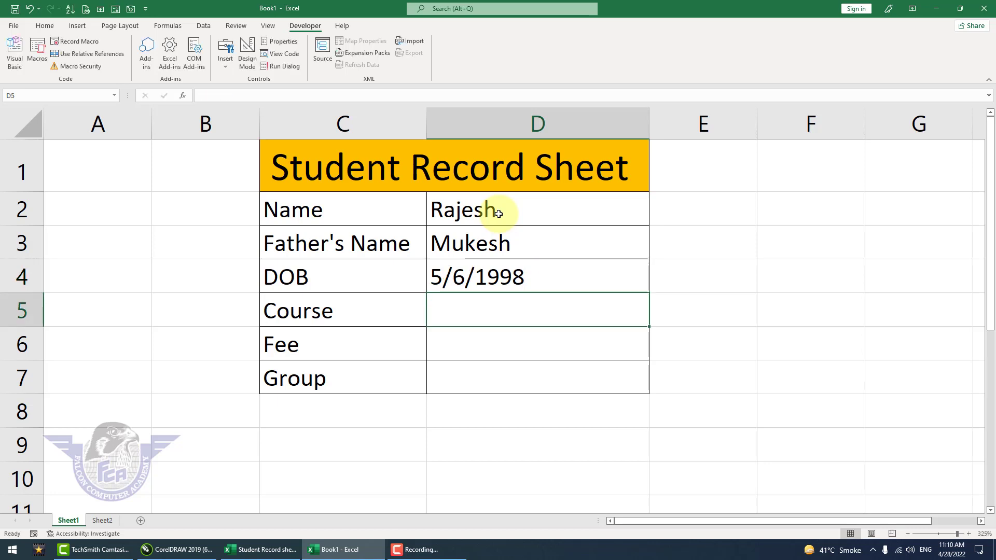
Complete the student's entry with course Graphics, fee 8500 and group Morning in D5:D7.
text(Graphics)
key(Return)
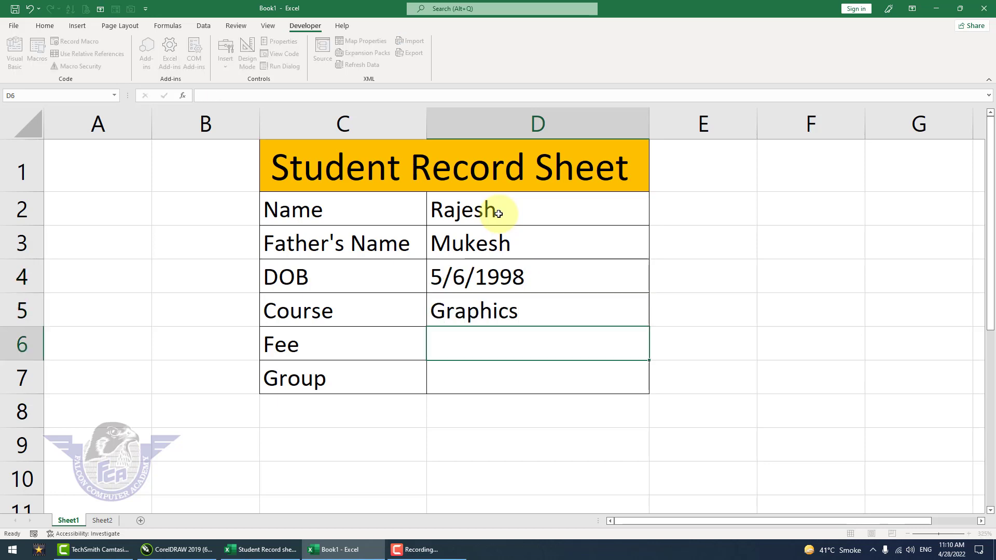
text(8500)
key(Return)
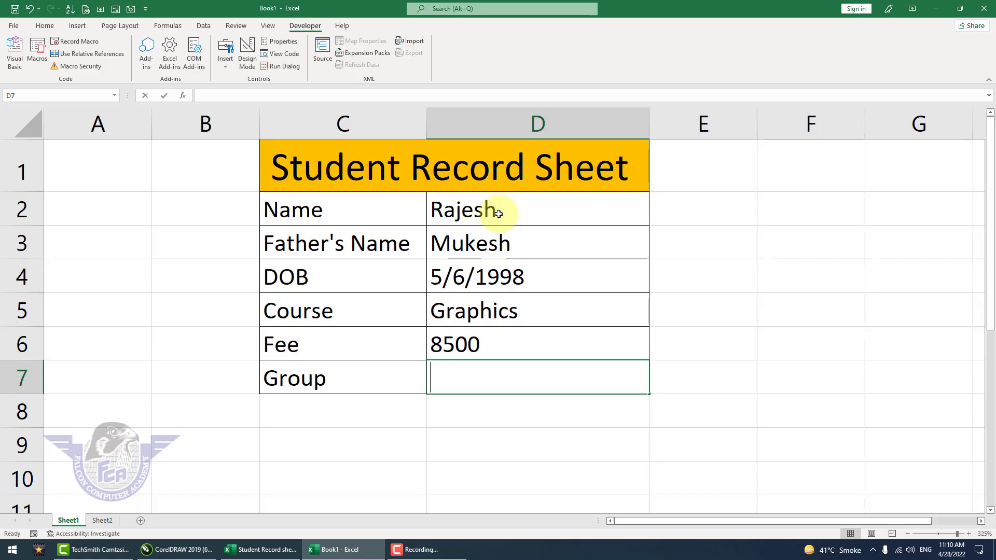
text(Morning)
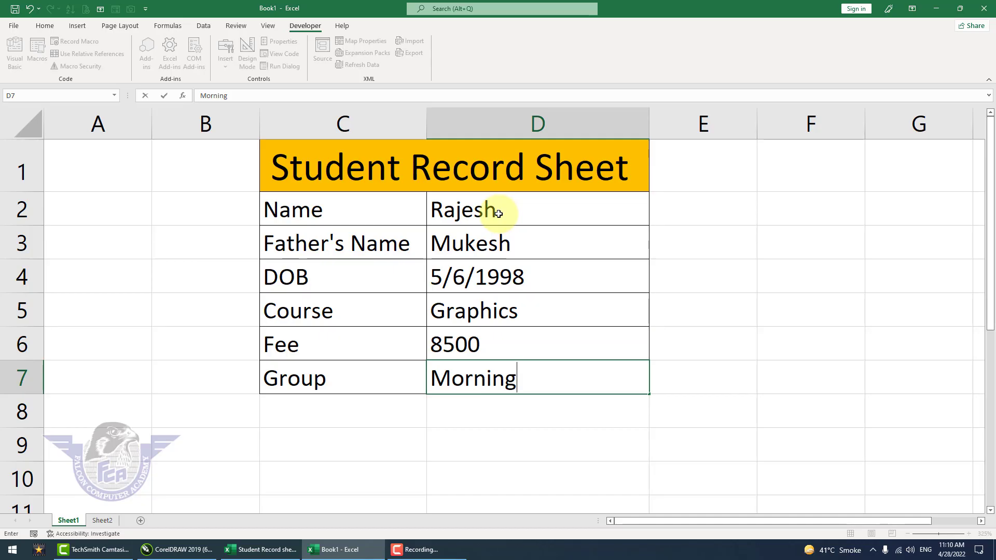
key(Return)
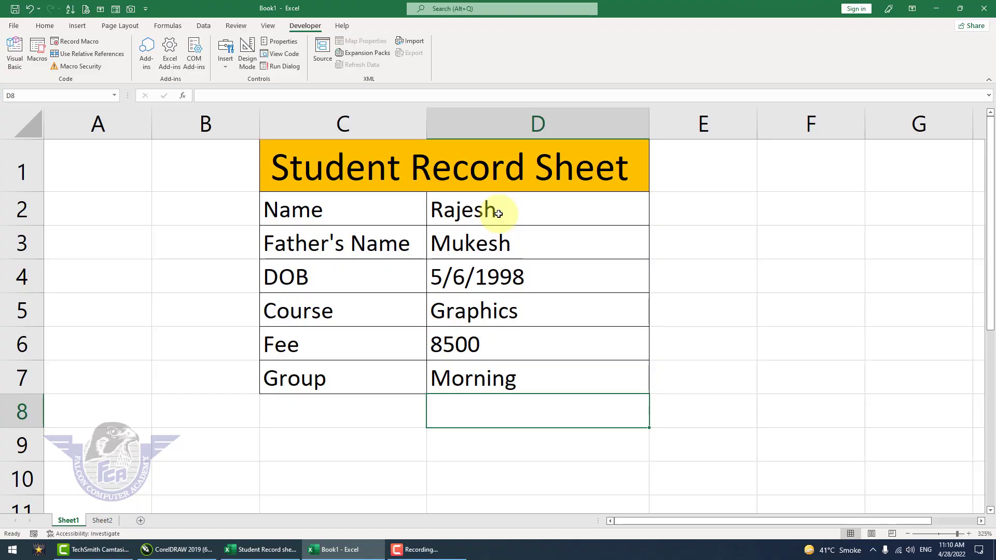
Run the recorded macro on the filled form, check the transferred record on Sheet2 and return to Sheet1.
key(ctrl+q)
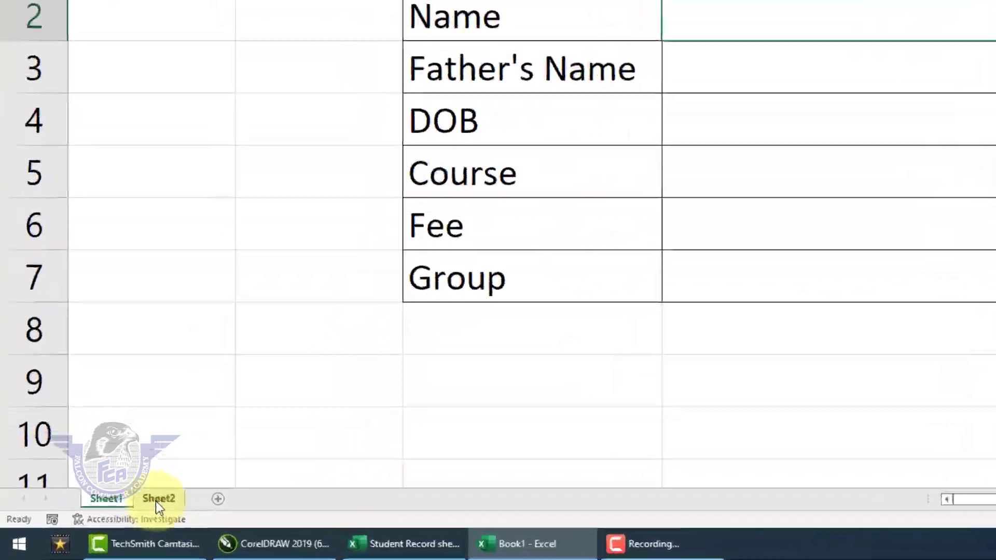
click(102, 520)
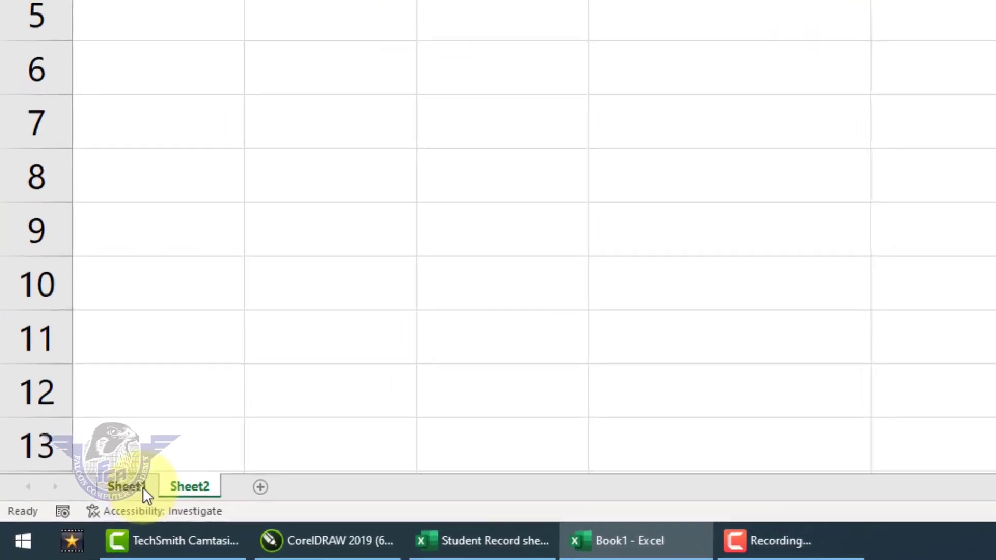
click(120, 497)
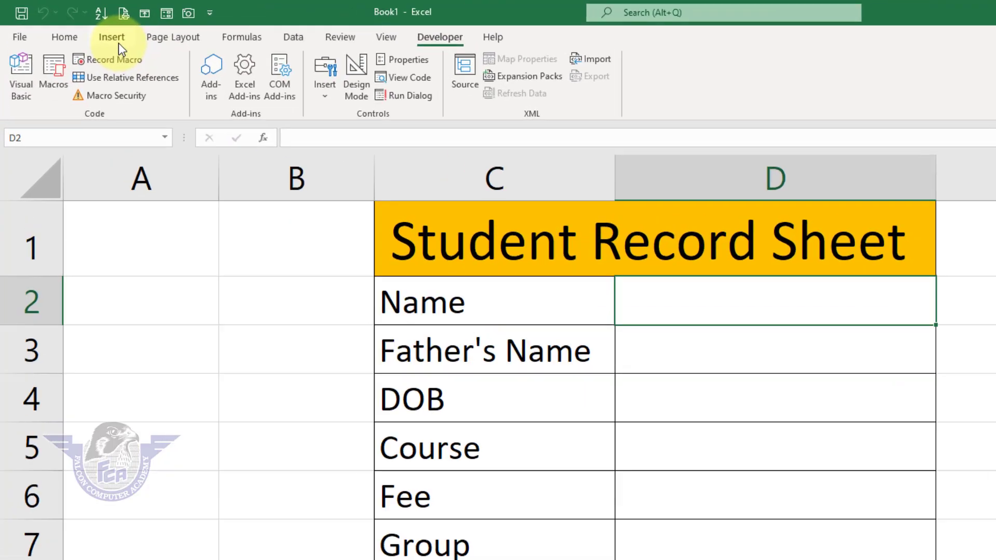
Draw a circle about 1.13" across with the Oval shape beside the form, over columns E and F.
click(82, 27)
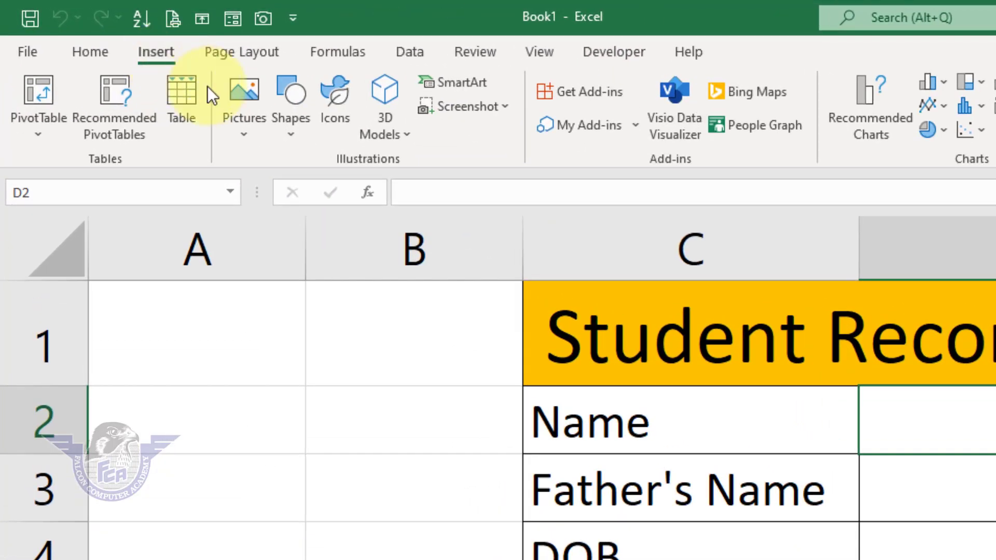
click(289, 136)
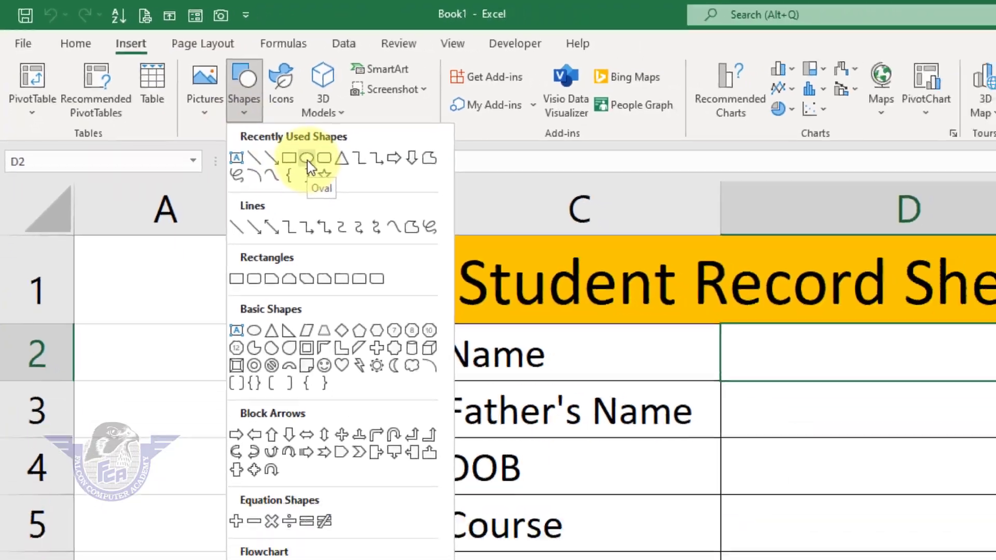
click(365, 189)
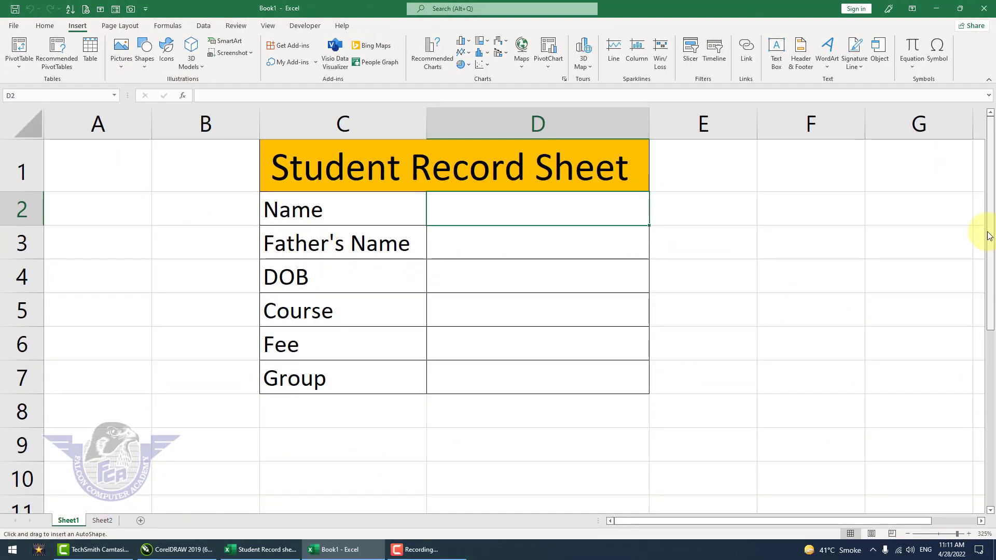
drag(709, 188, 862, 371)
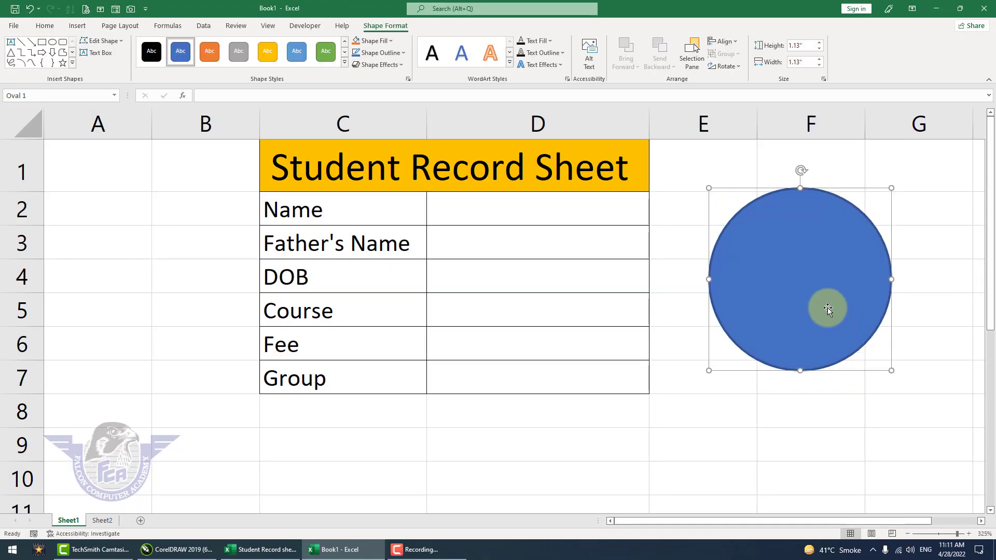
drag(827, 307, 799, 297)
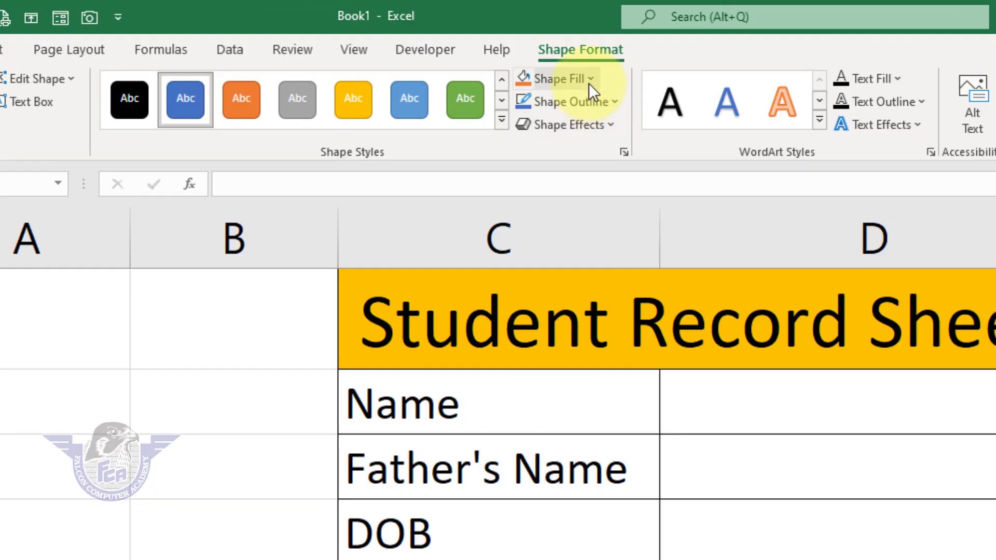
Give the circle a red fill and a black outline.
click(590, 78)
click(542, 294)
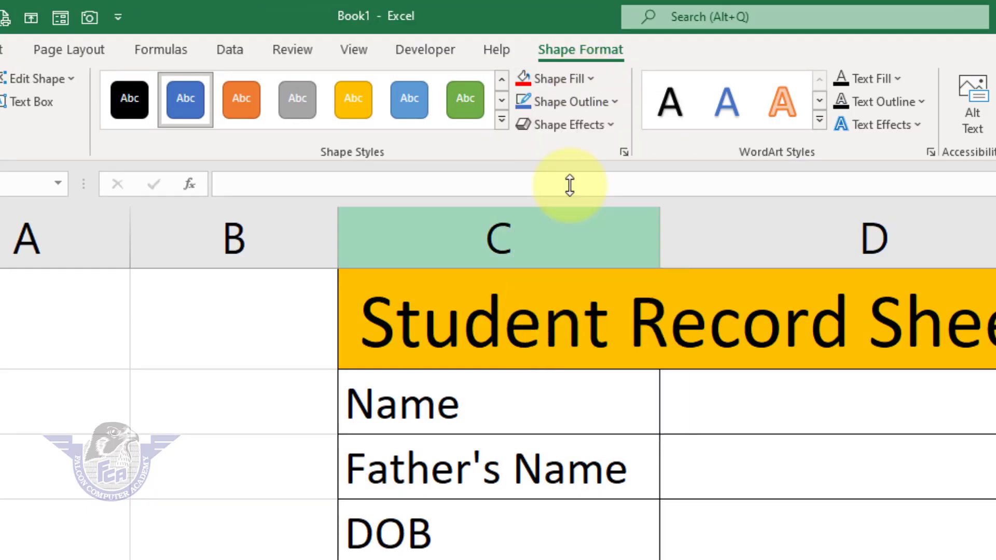
click(608, 102)
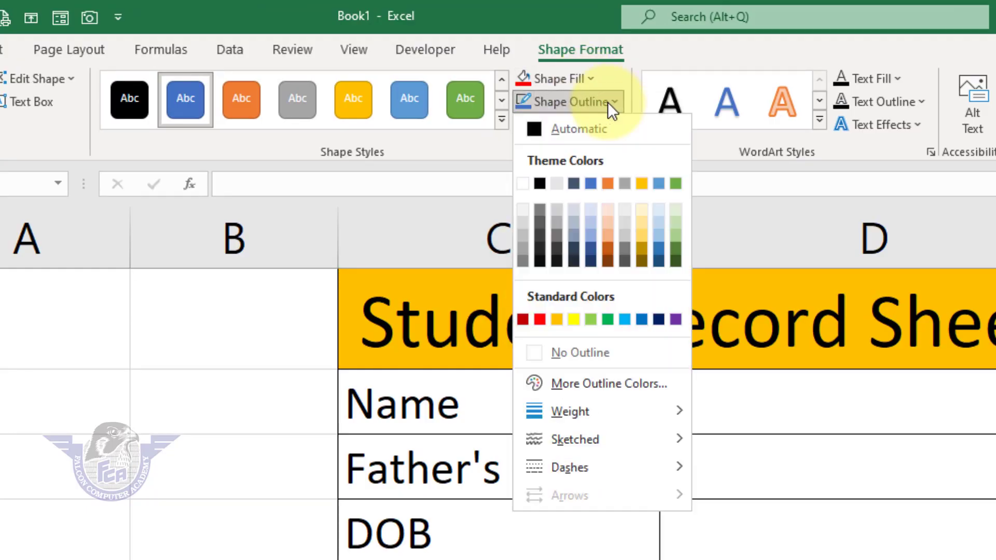
click(541, 184)
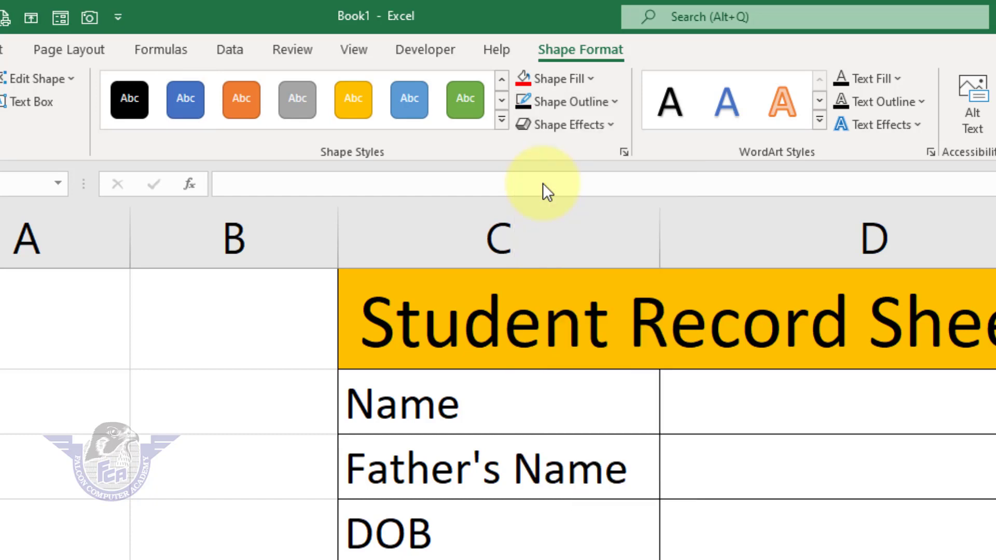
Apply the second bevel preset of the middle row to the red circle.
click(611, 126)
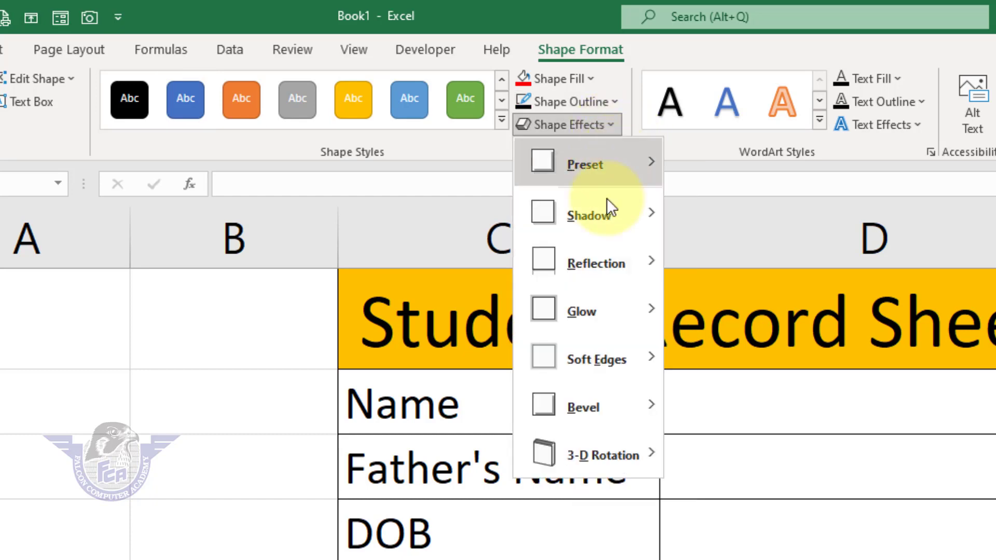
mouse_move(599, 405)
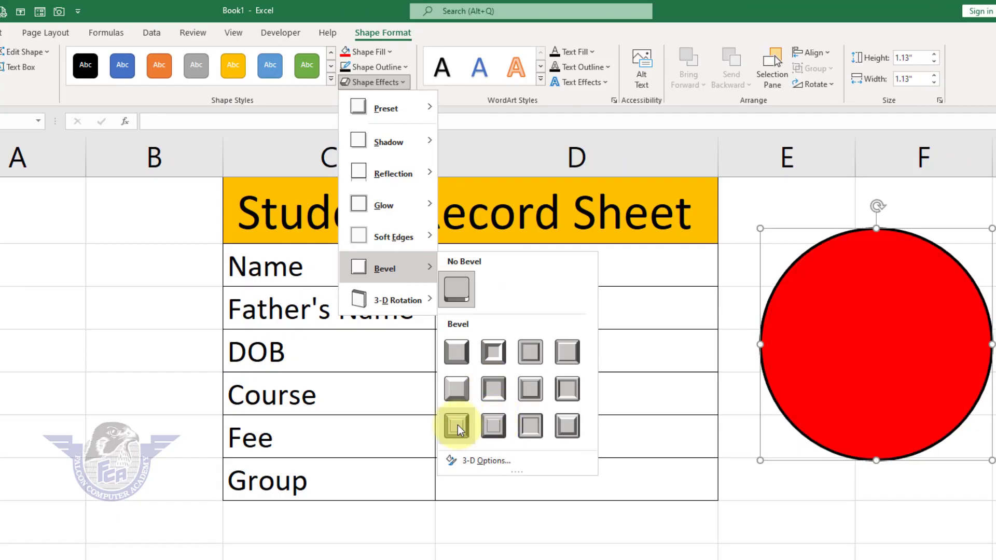
click(495, 390)
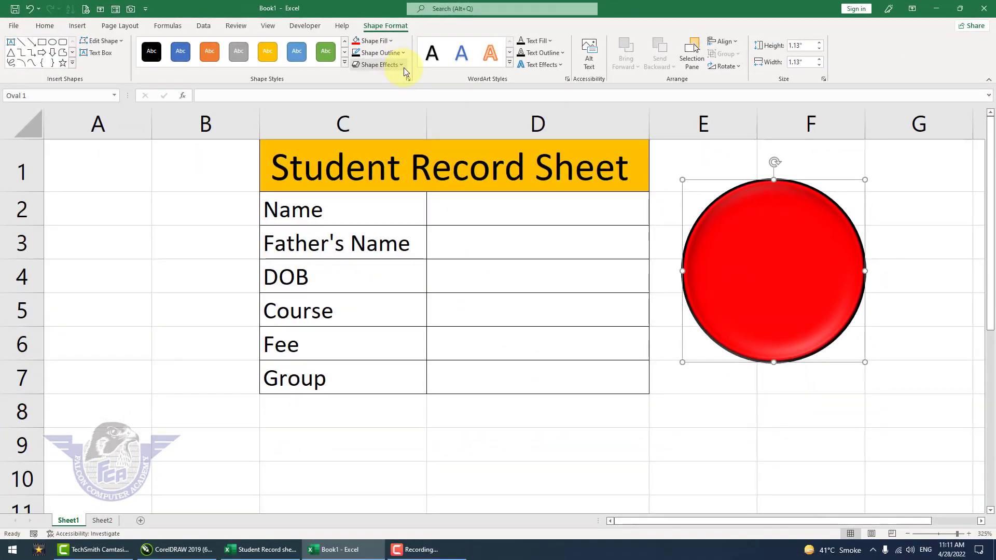
Set the circle's top bevel to 17.5 pt width and 10 pt height in the 3-D options, and close the format settings.
click(402, 72)
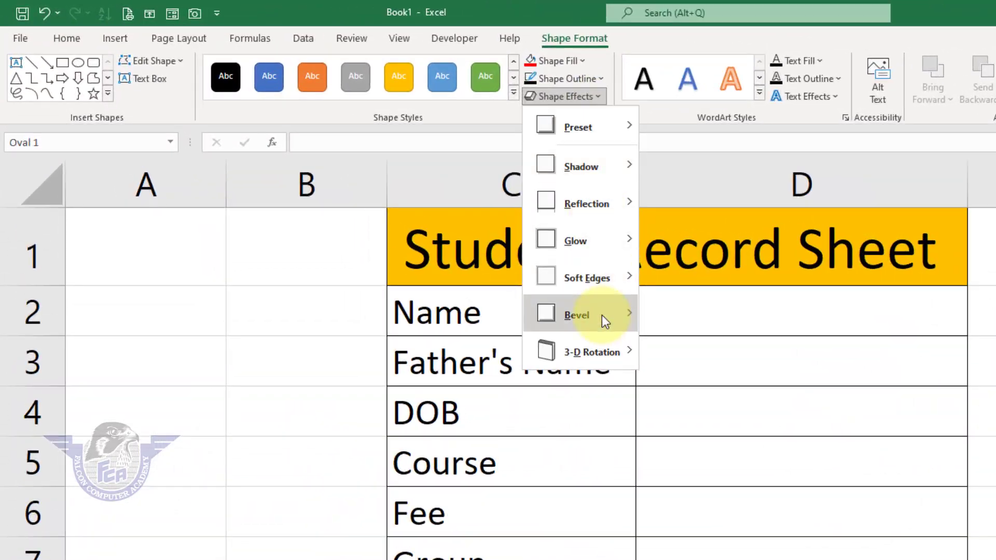
mouse_move(406, 214)
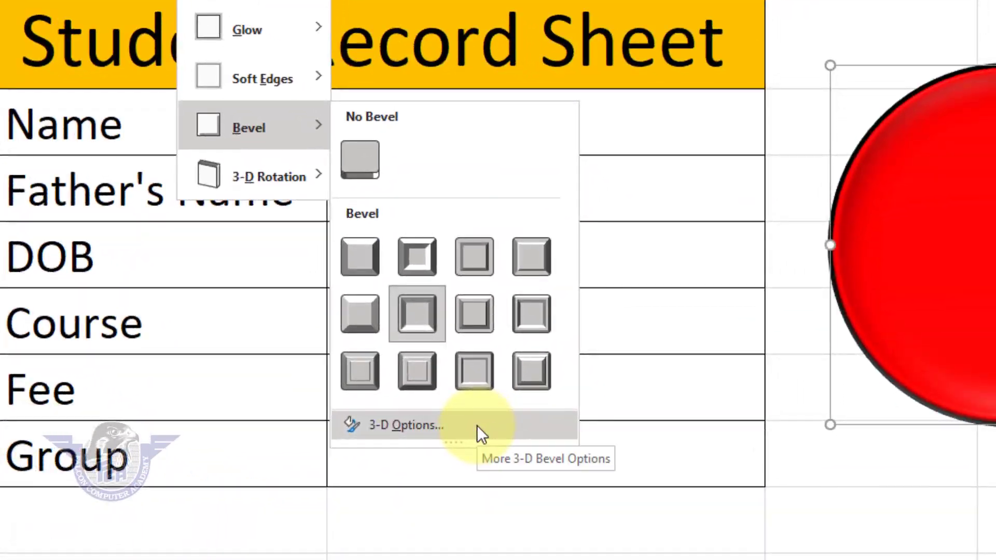
click(750, 542)
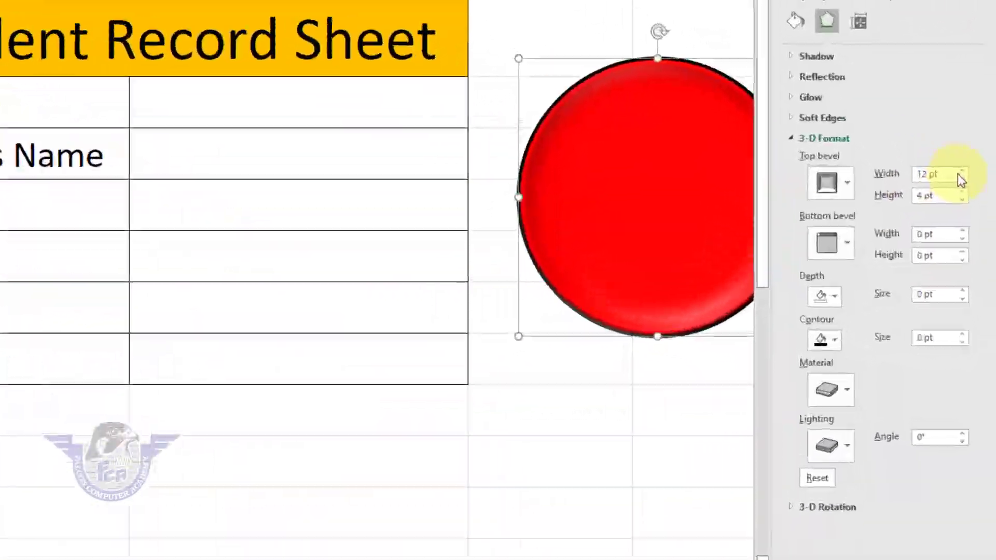
click(957, 136)
click(958, 136)
click(957, 136)
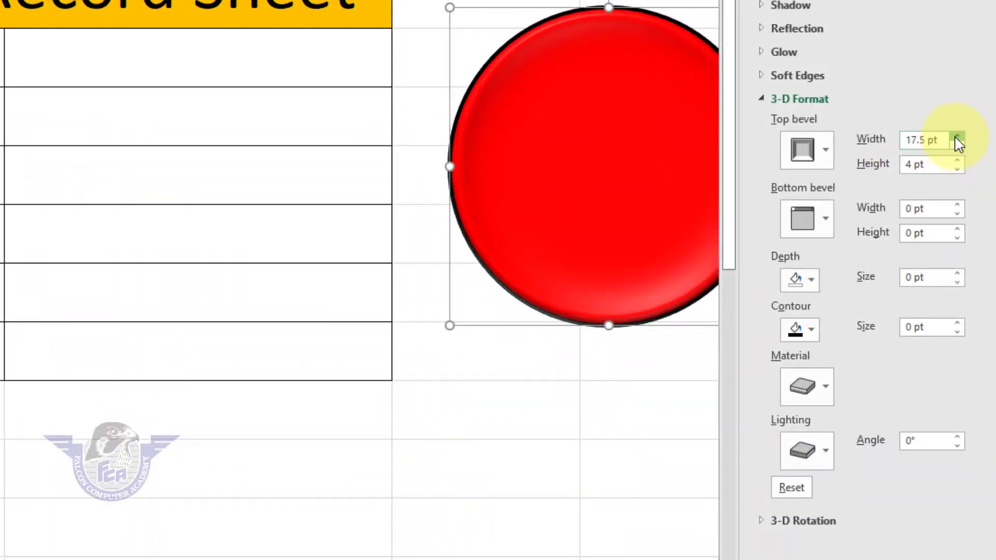
click(956, 160)
click(957, 161)
click(956, 160)
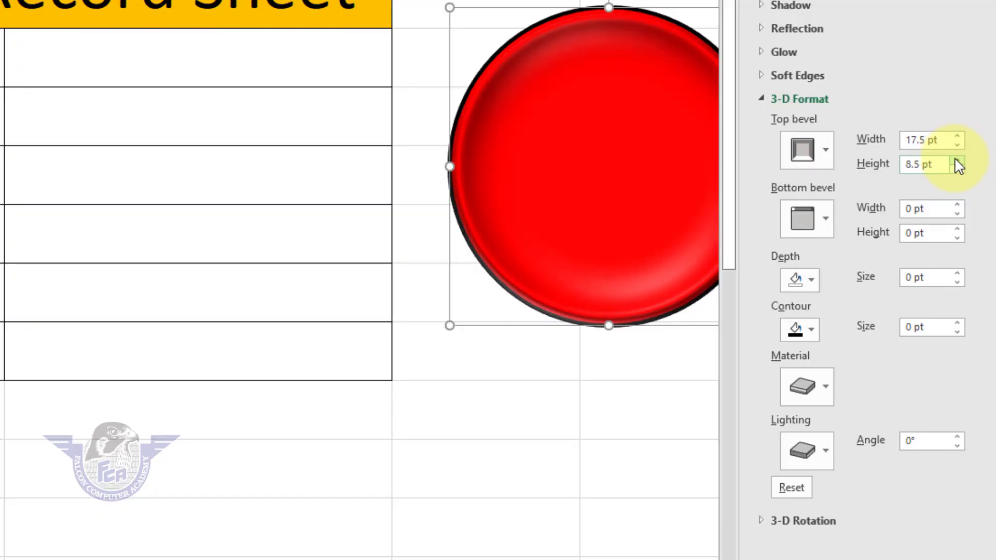
click(956, 161)
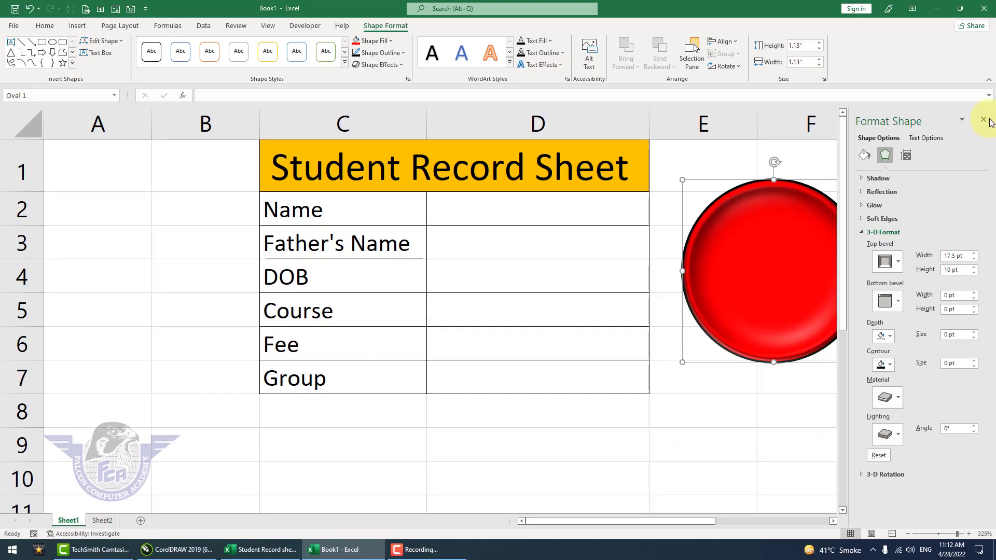
click(982, 96)
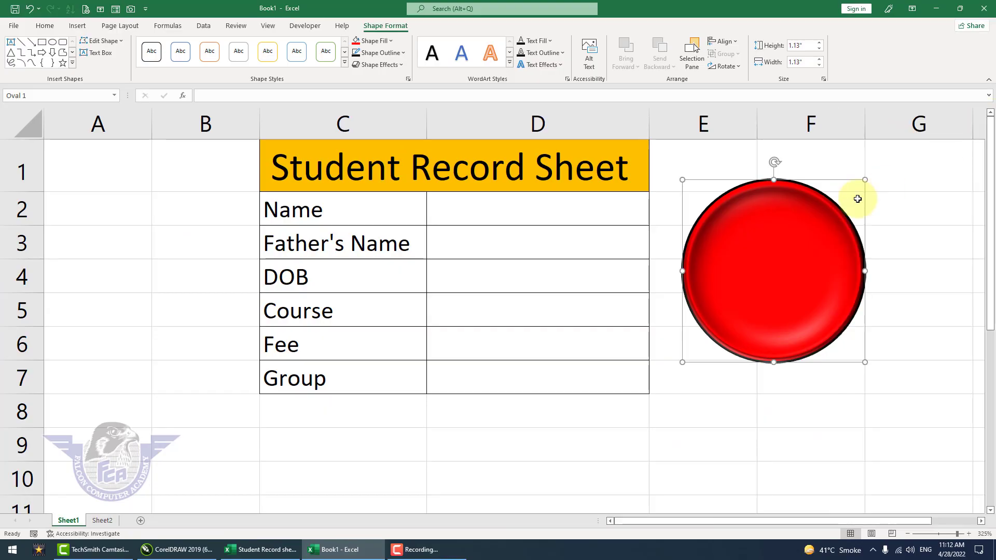
Add the text SAVE to the red circle.
text(SA)
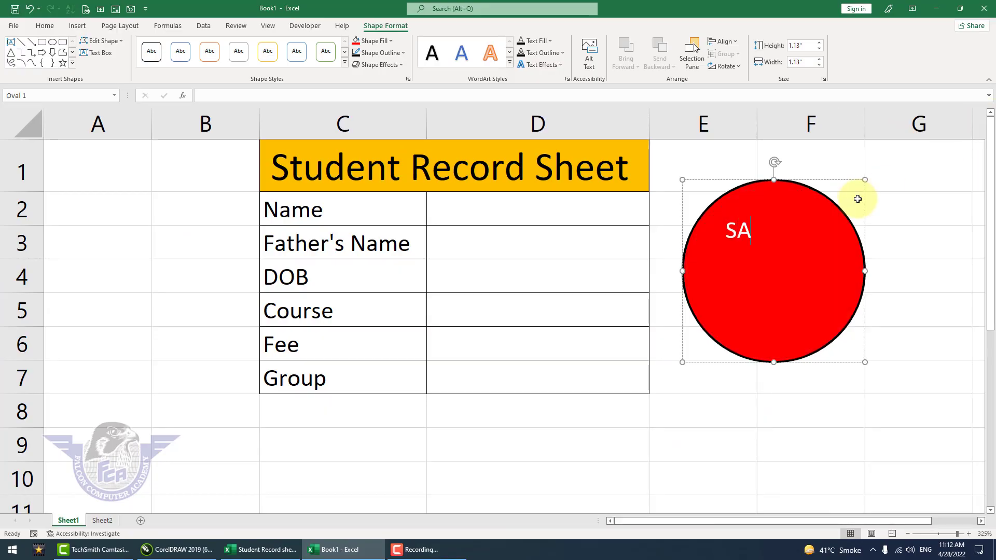
text(VE)
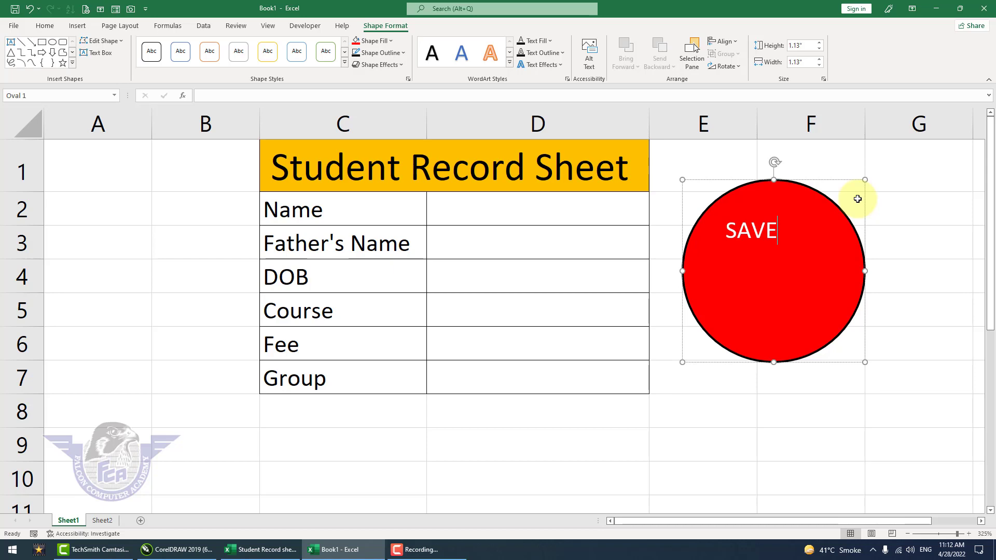
Centre the SAVE text horizontally and vertically in the red circle and make it bold.
click(882, 348)
click(822, 344)
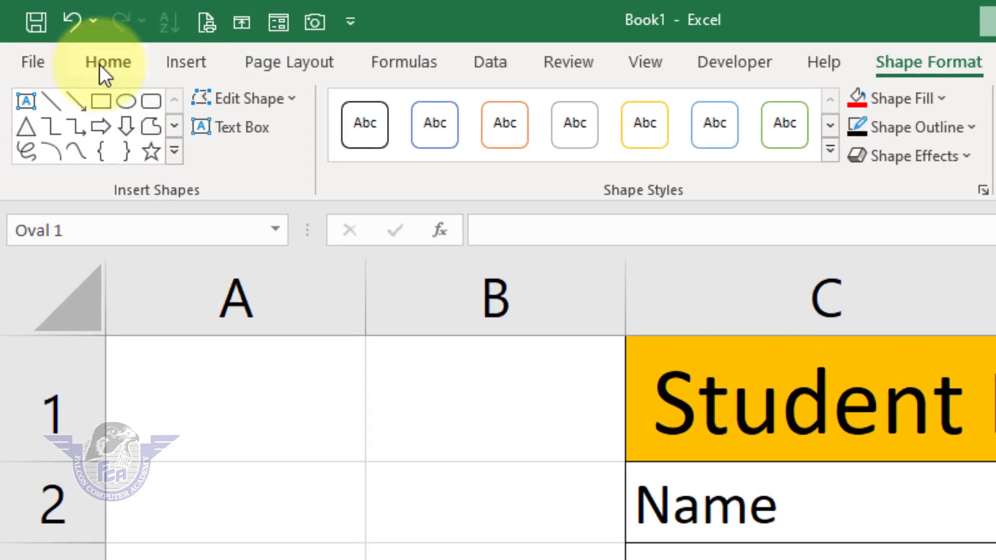
click(58, 33)
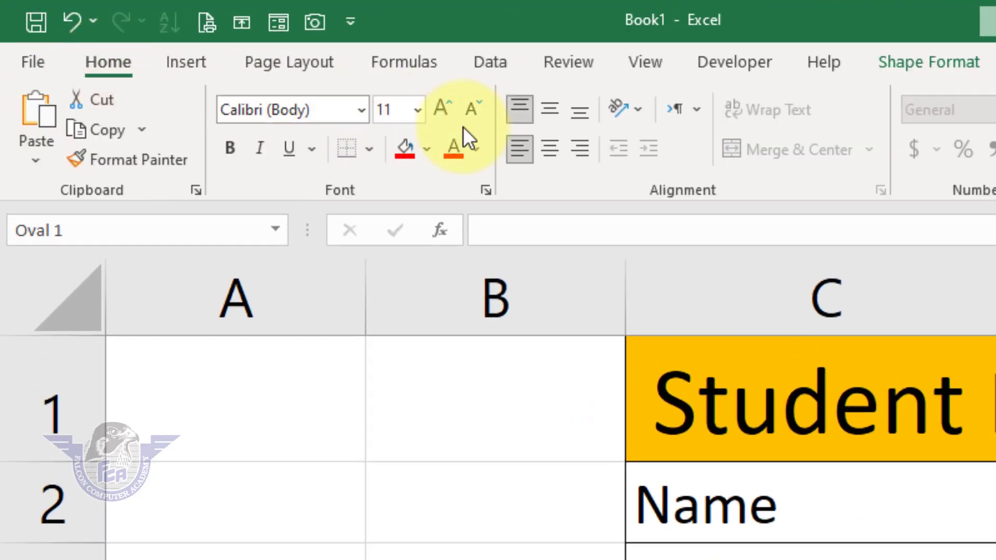
click(550, 147)
click(549, 109)
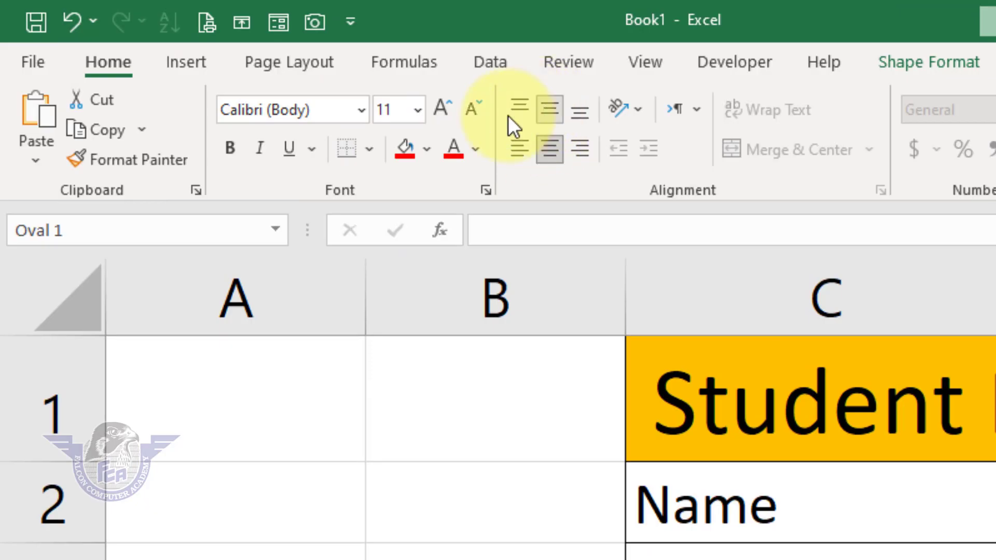
click(232, 148)
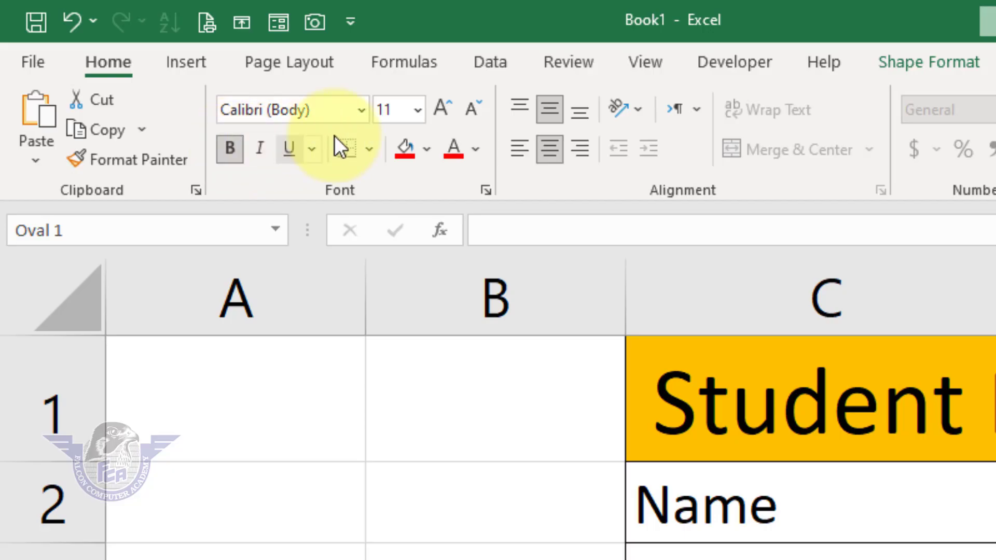
Enlarge the SAVE text on the circle to font size 18.
click(442, 110)
click(441, 110)
click(441, 110)
click(441, 110)
click(441, 110)
click(441, 110)
click(441, 110)
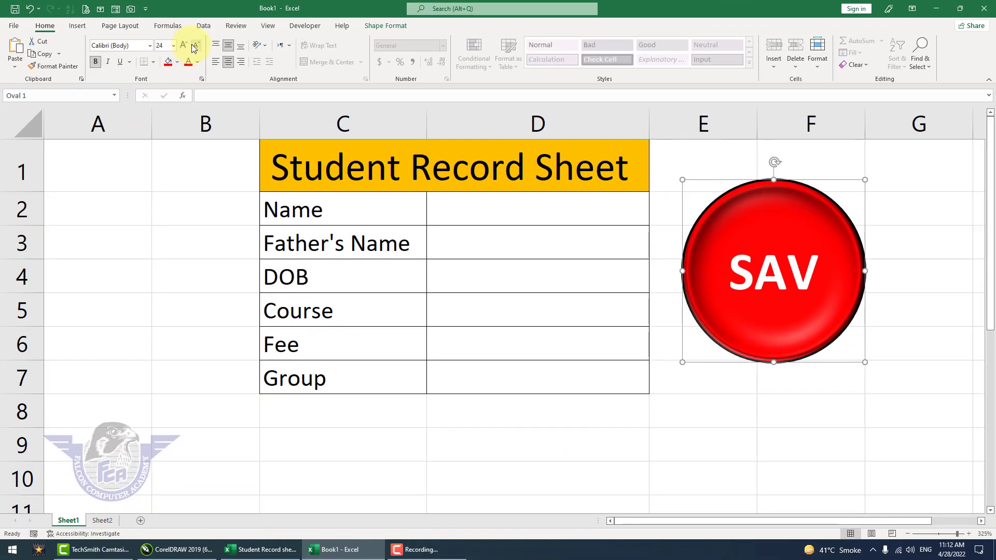
click(196, 46)
click(196, 45)
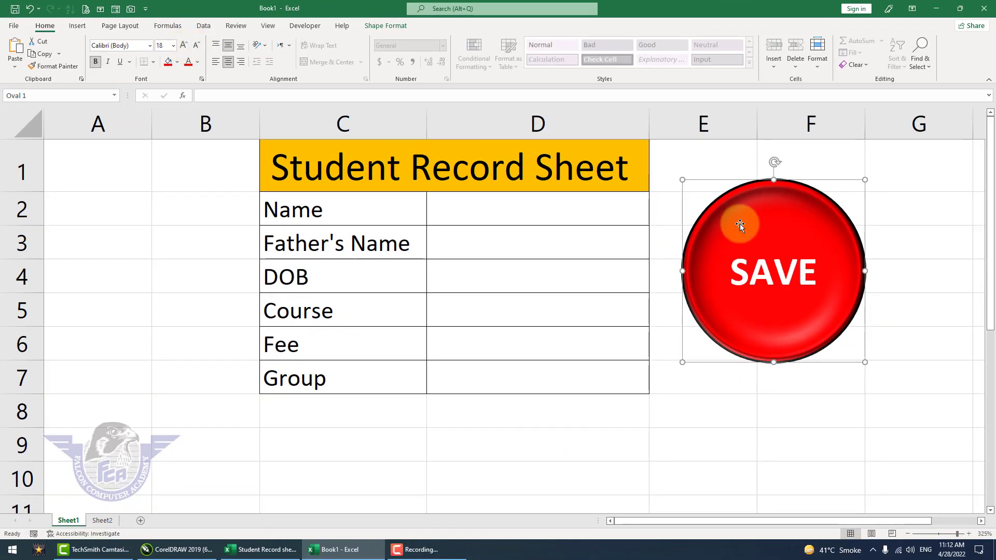
Assign the sheetrecord macro to the red SAVE circle.
right_click(735, 180)
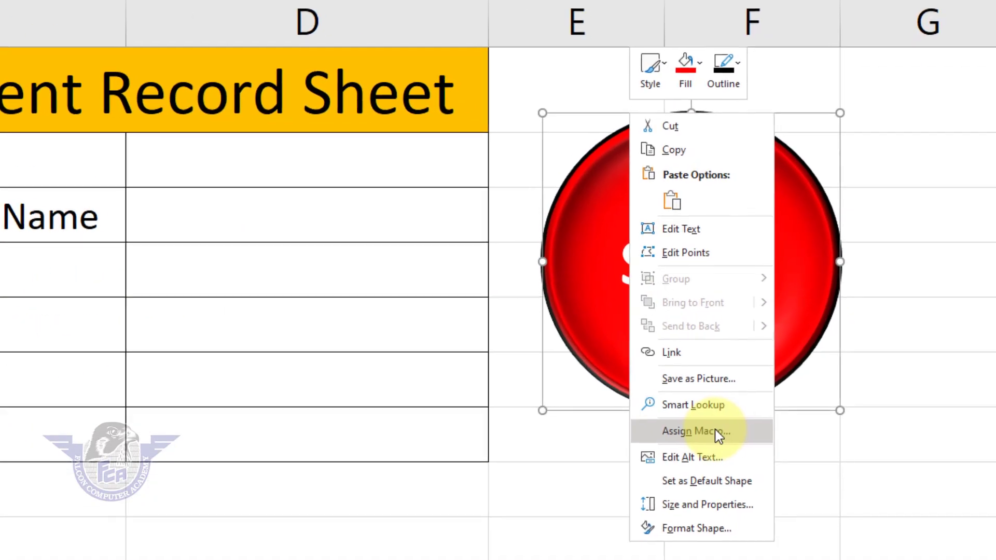
click(715, 429)
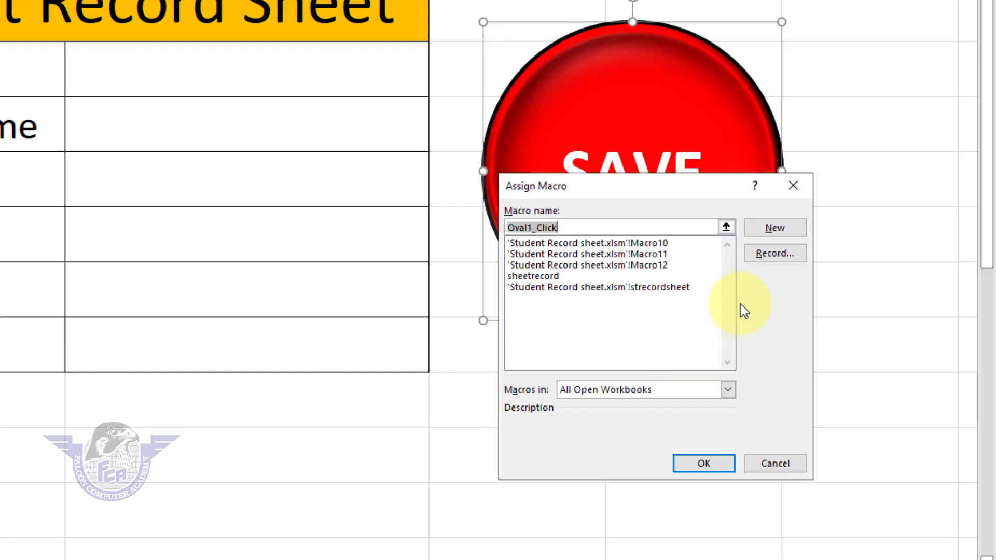
click(532, 275)
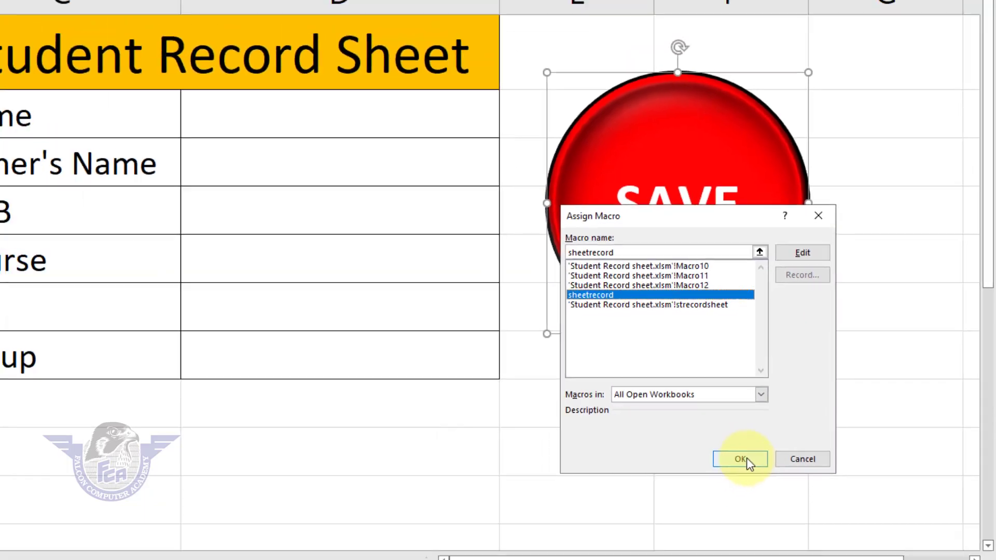
click(704, 463)
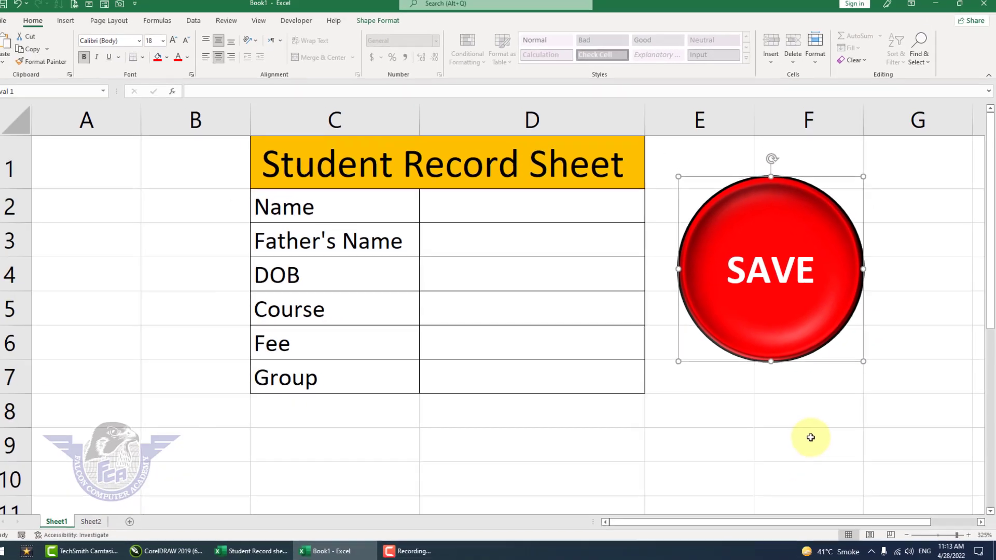
Enter a test student's name, father's name and date of birth in cells D2 to D4 of the form.
click(507, 211)
click(759, 292)
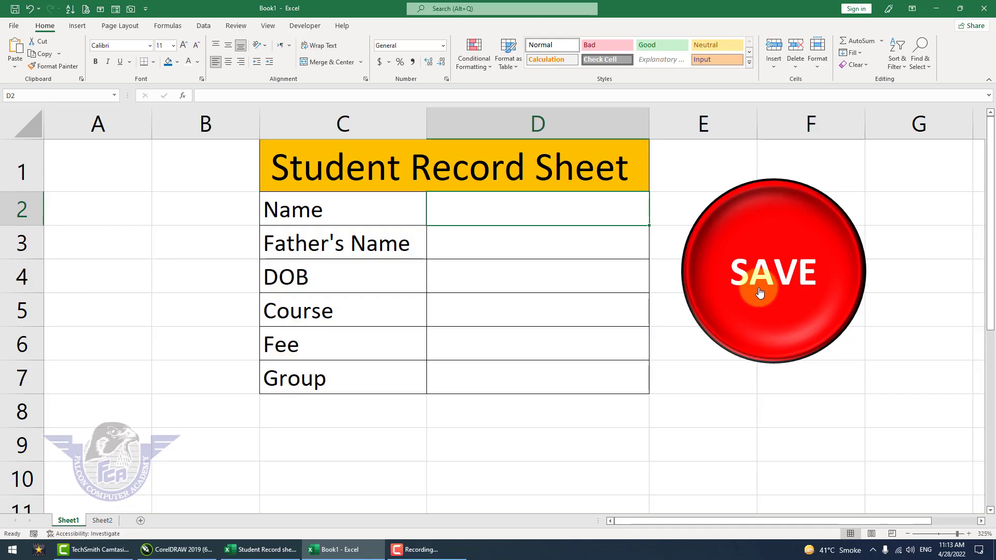
text(imran)
key(Return)
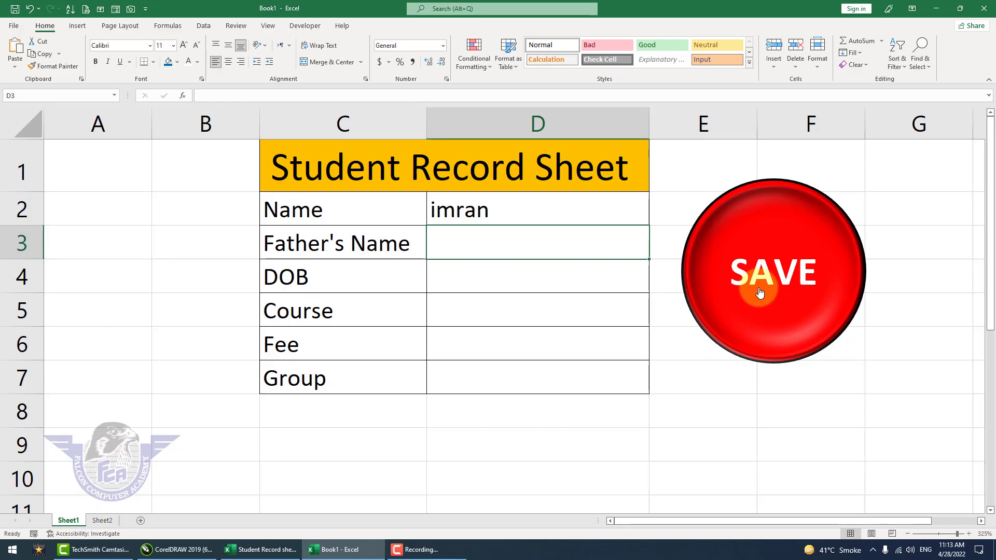
text(has)
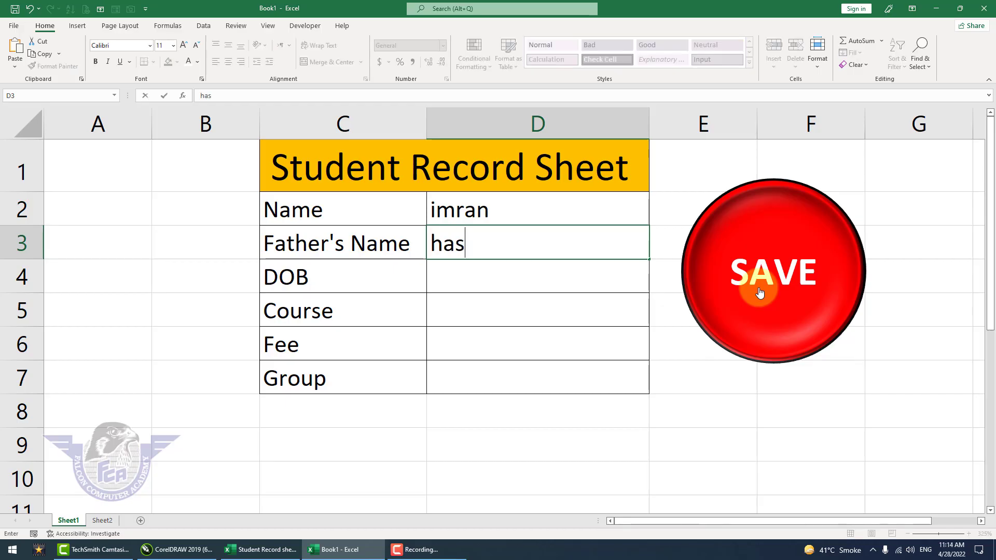
text(him)
key(Return)
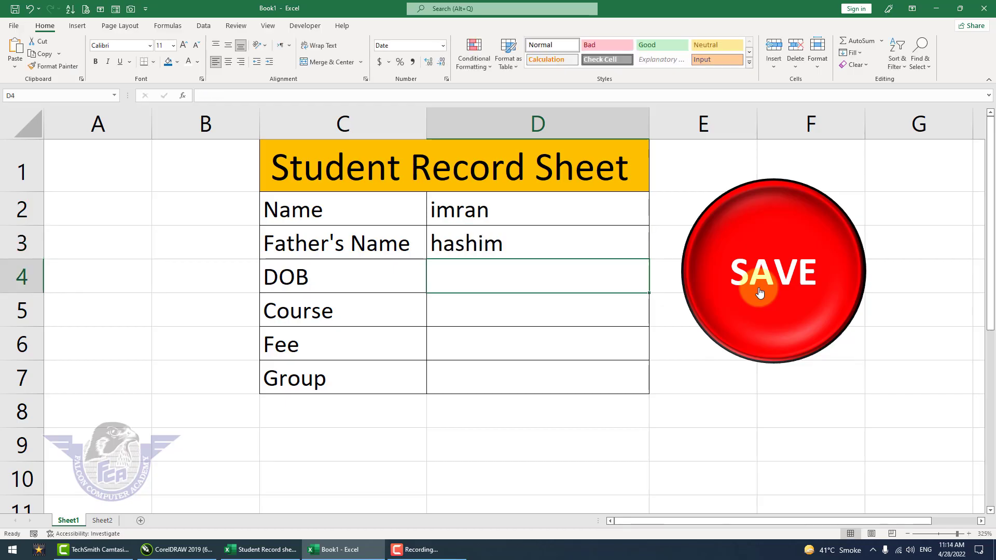
text(02-0)
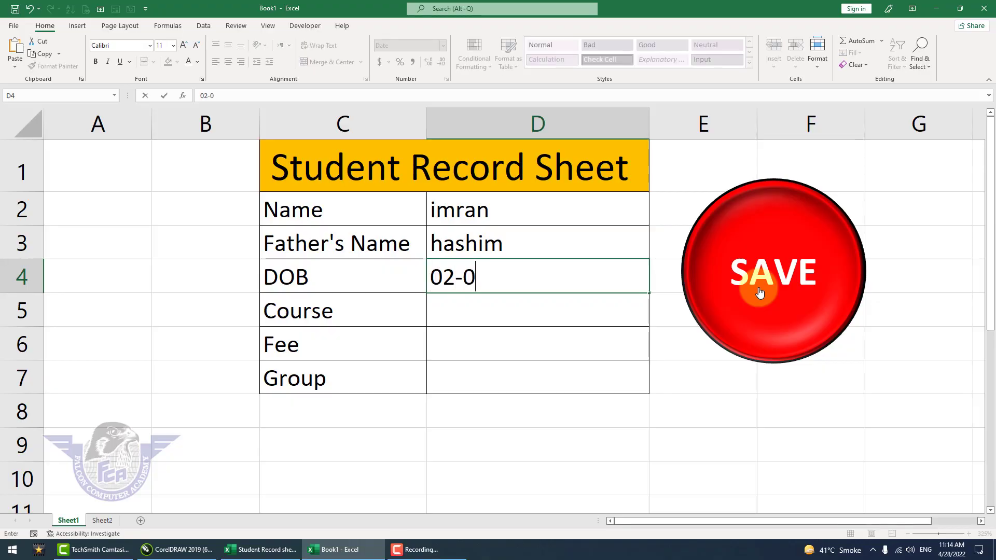
text(5-1988)
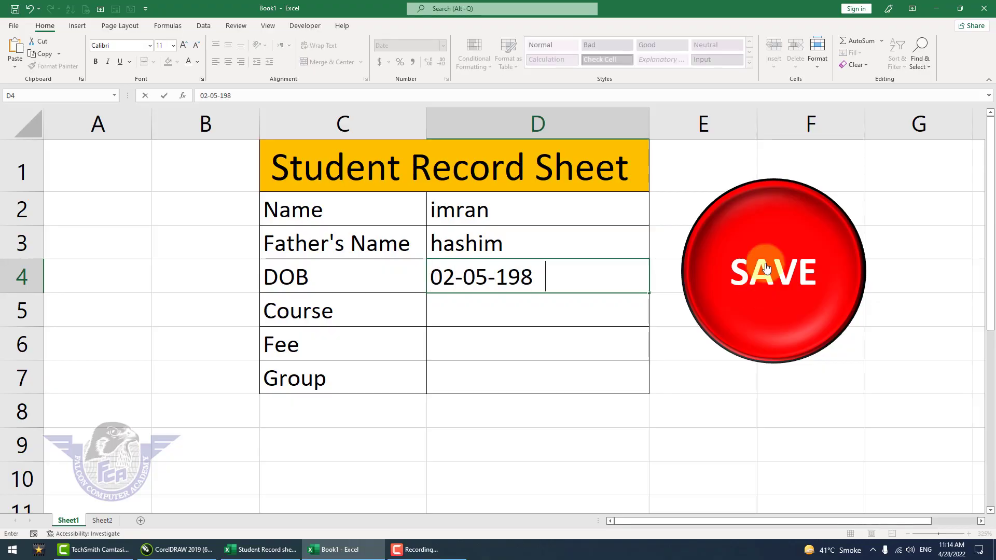
key(Return)
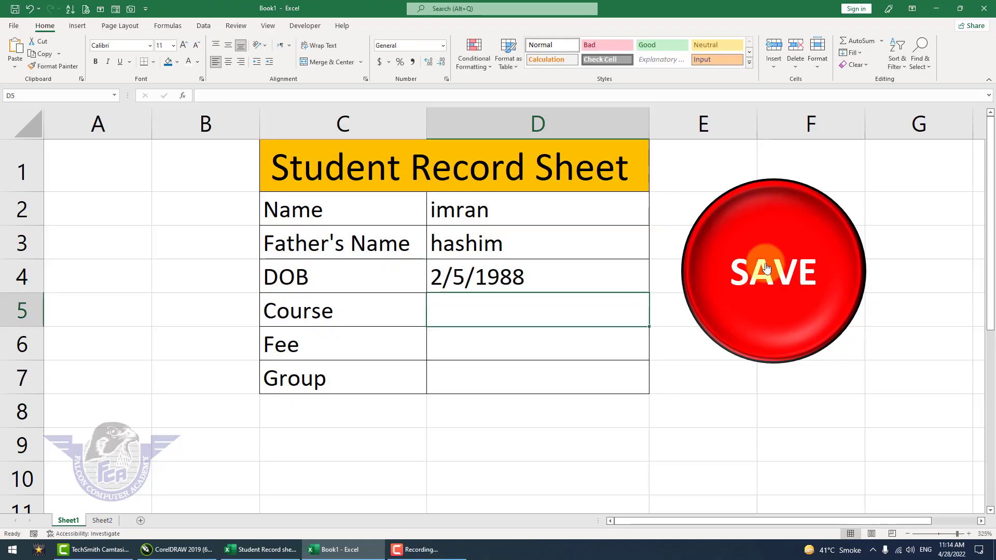
Fill in the course as Graphics, the fee as 6500 and the group as Morning.
text(Graphics)
key(Return)
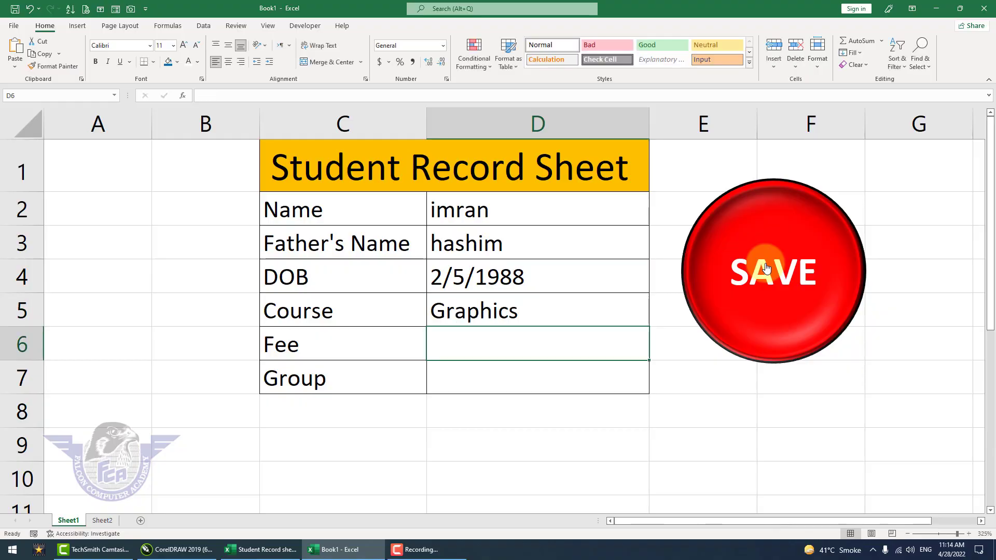
text(6500)
key(Return)
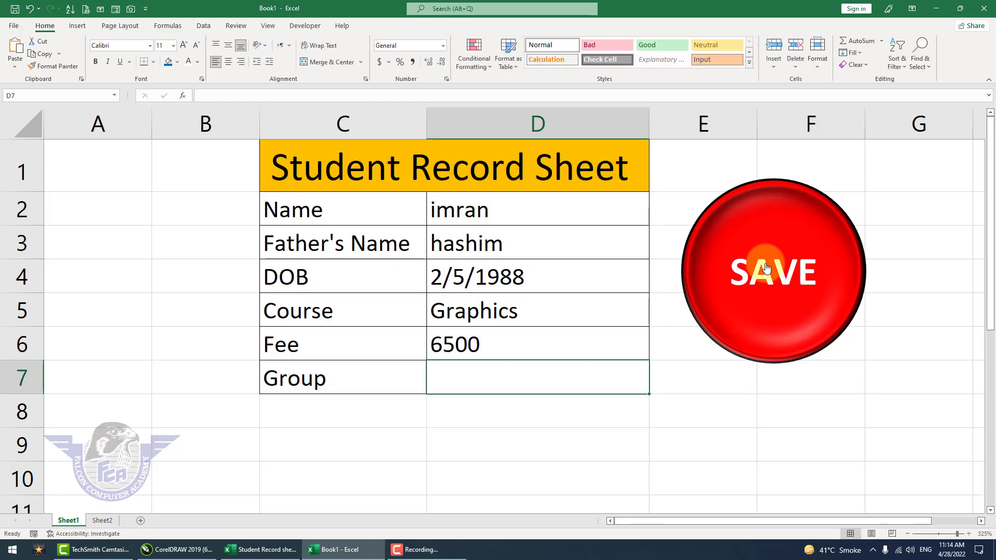
text(Morning)
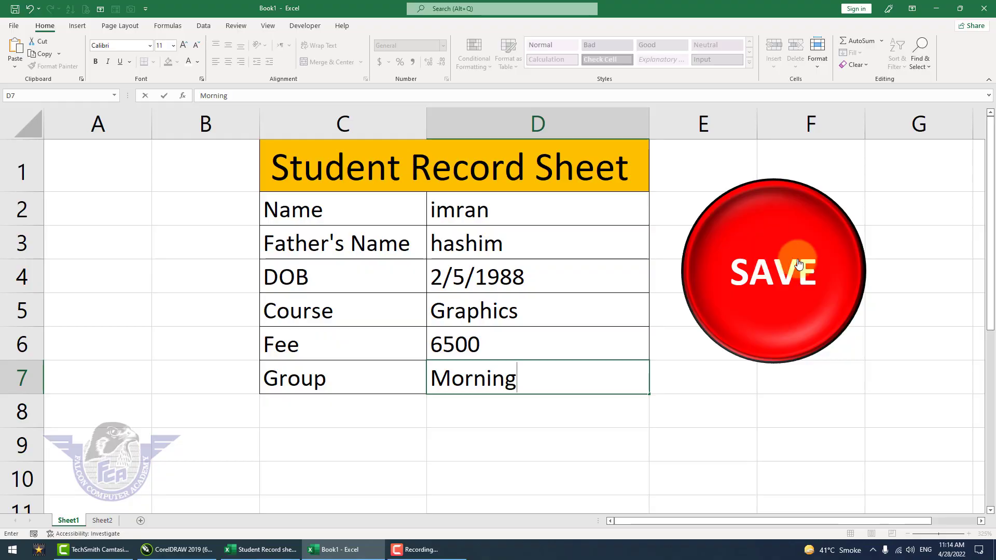
Run the SAVE button's macro on the filled form, check the transferred record on Sheet2 and return to Sheet1.
click(799, 264)
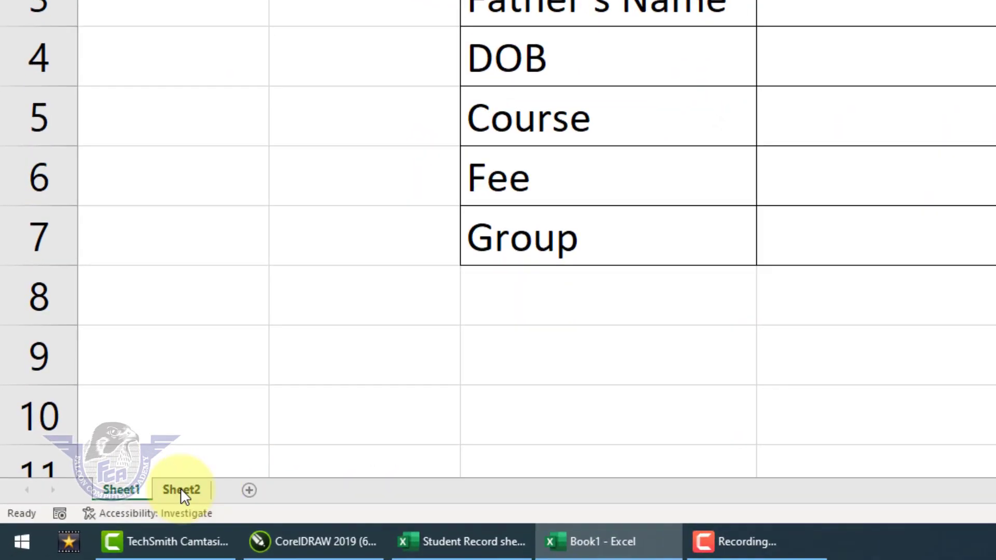
click(102, 520)
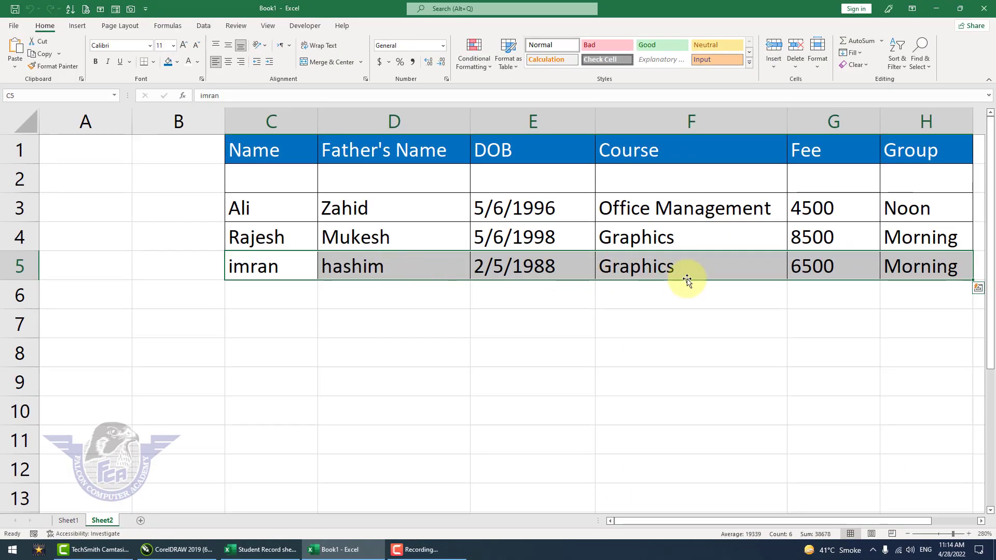
click(77, 520)
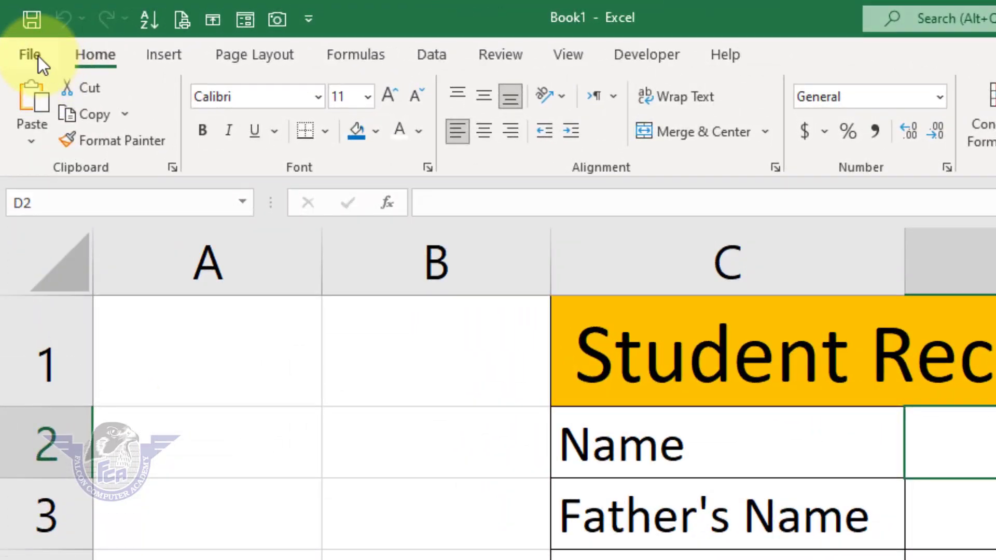
Open the Save As dialog for the workbook and set the file type to Excel Macro-Enabled Workbook.
click(38, 54)
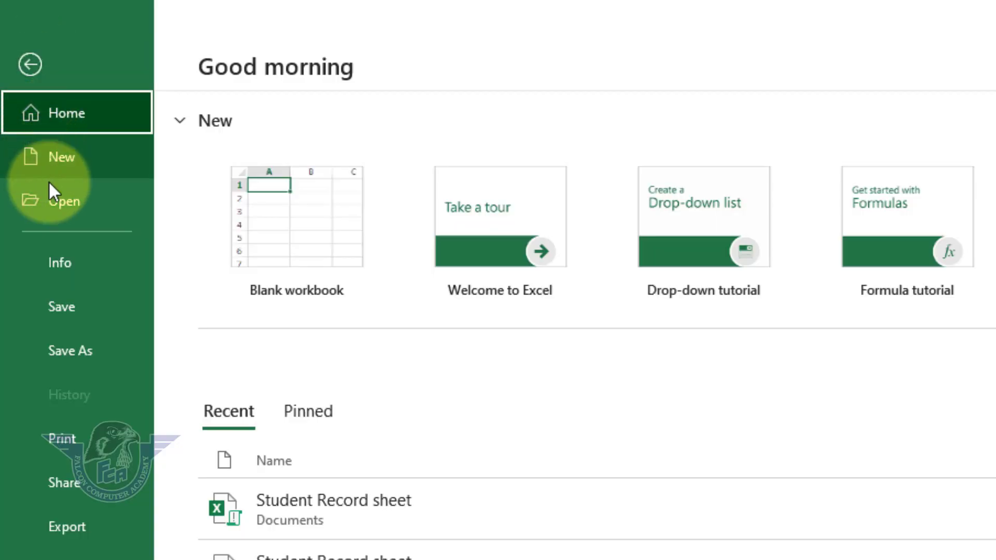
click(66, 305)
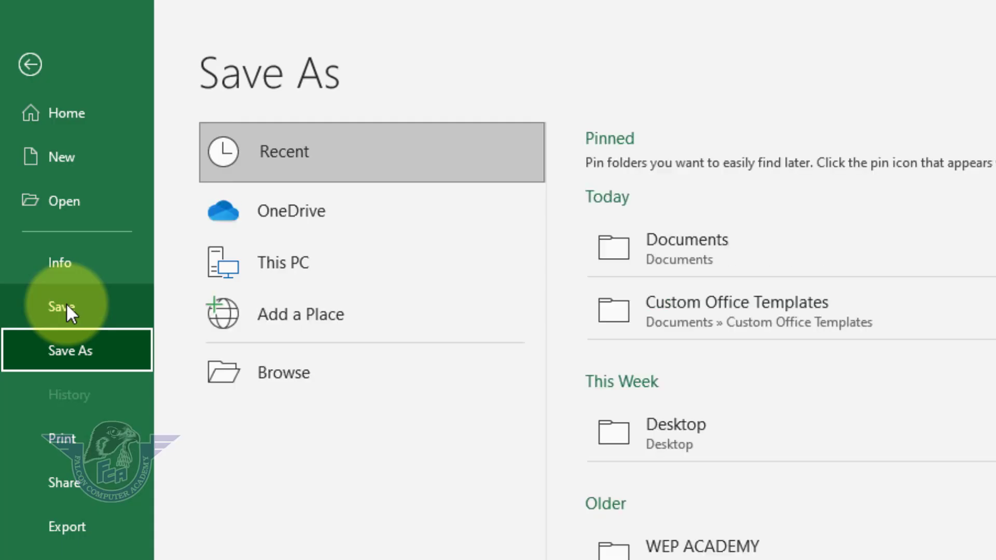
click(240, 374)
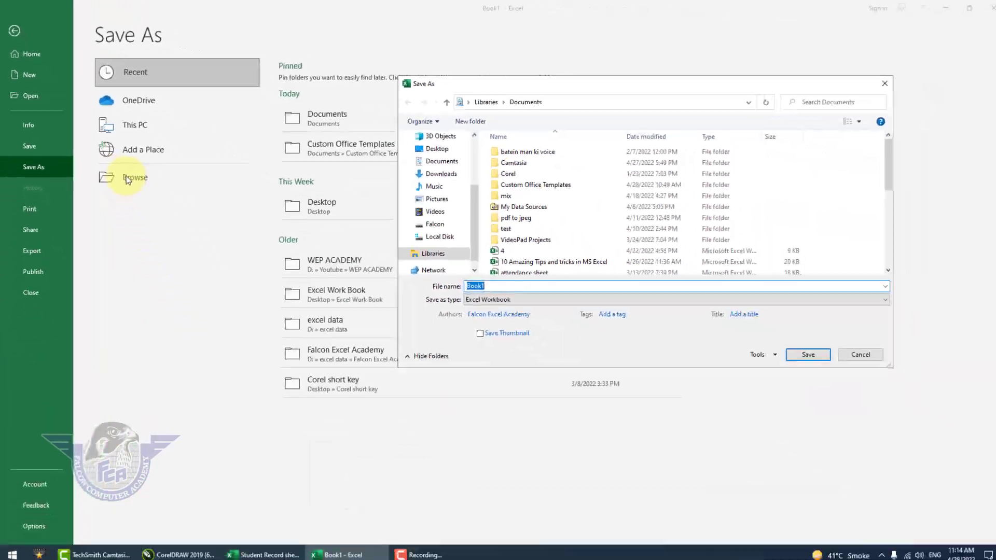
click(488, 303)
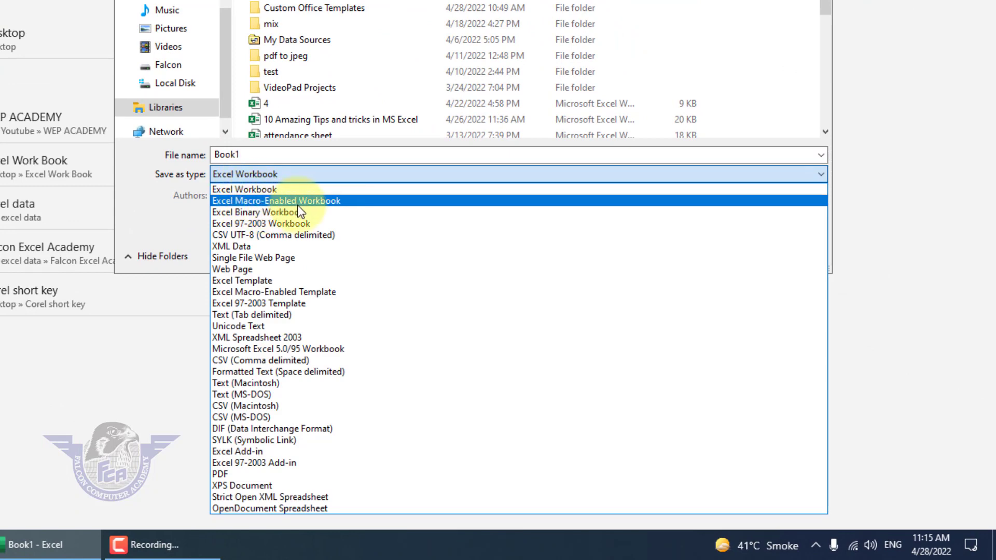
click(311, 203)
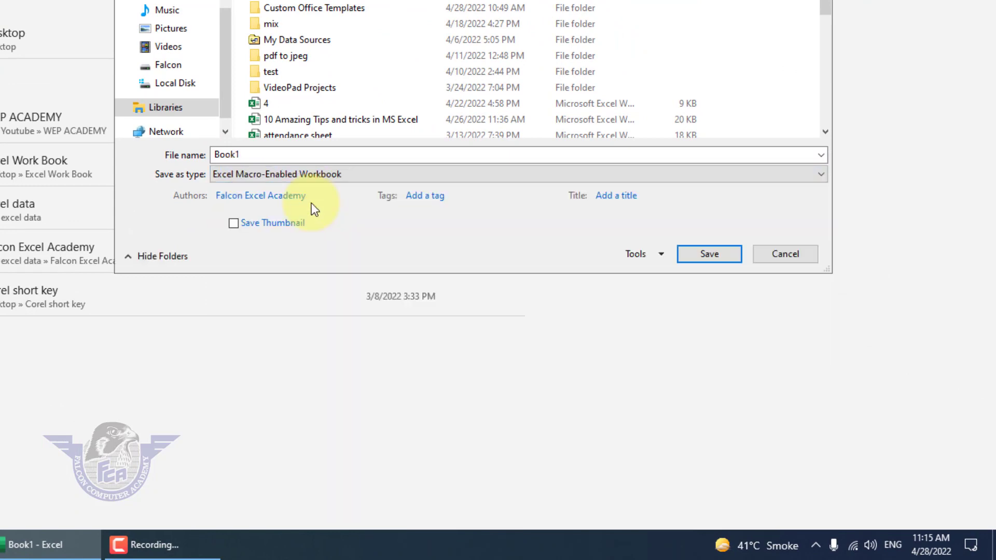
click(260, 157)
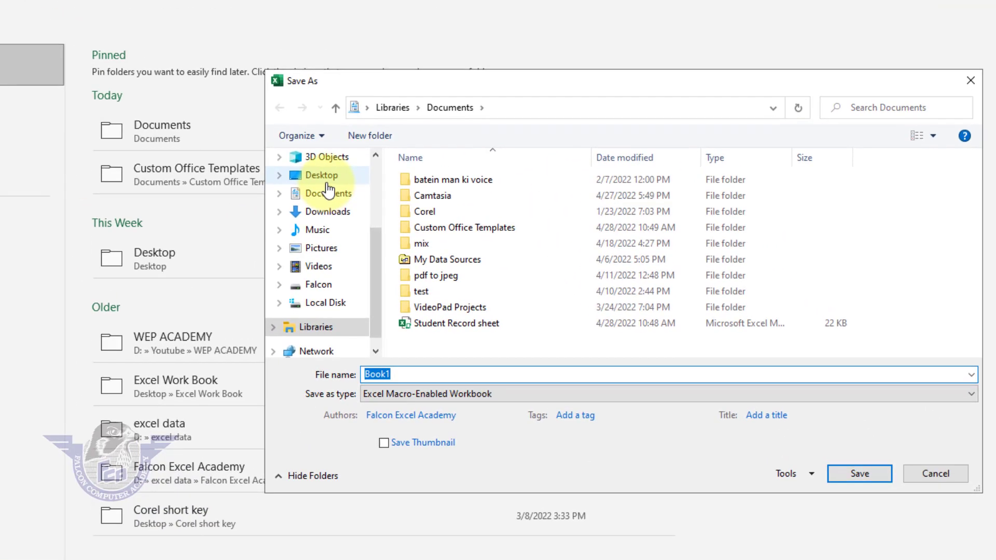
Create a folder named record sheet on the Falcon drive and save the workbook in it as Book1.
click(318, 284)
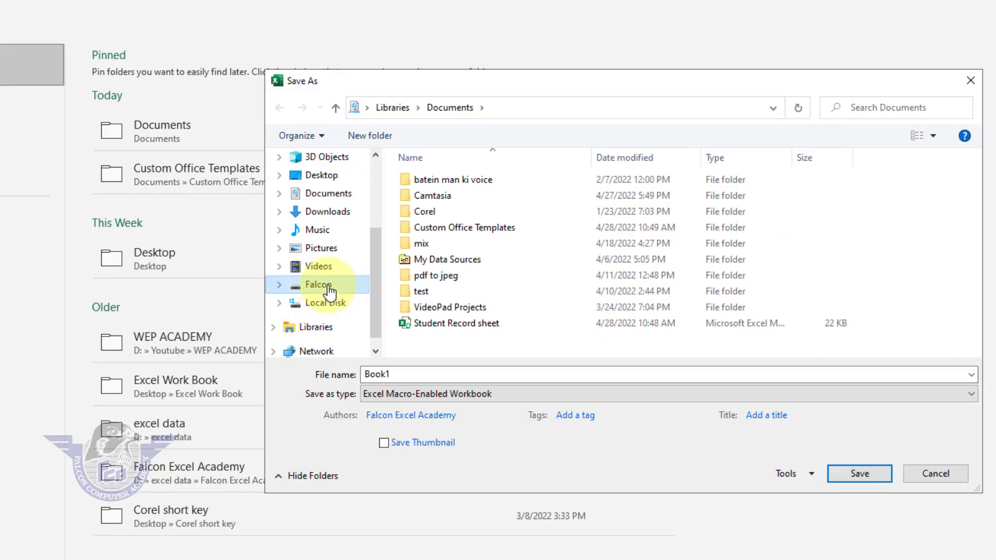
click(384, 140)
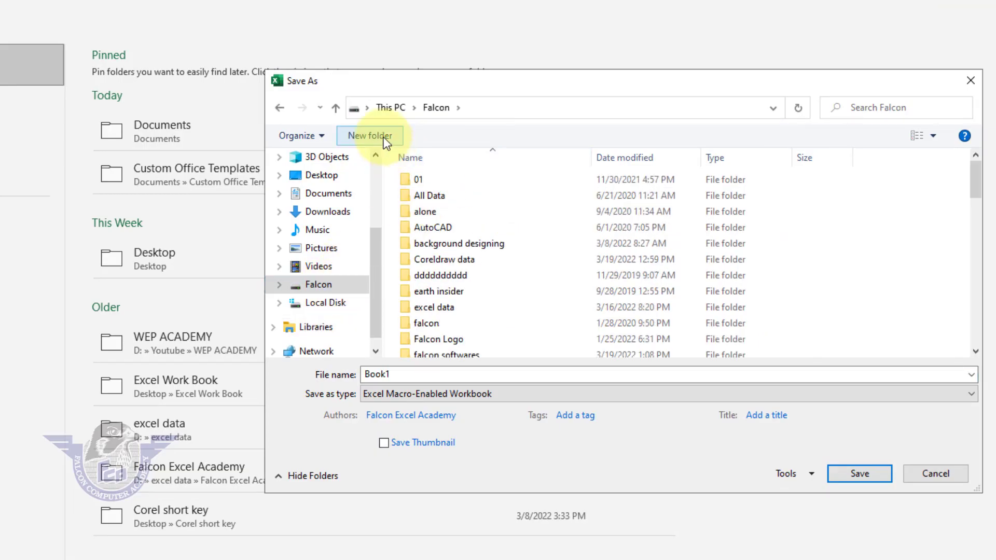
text(re)
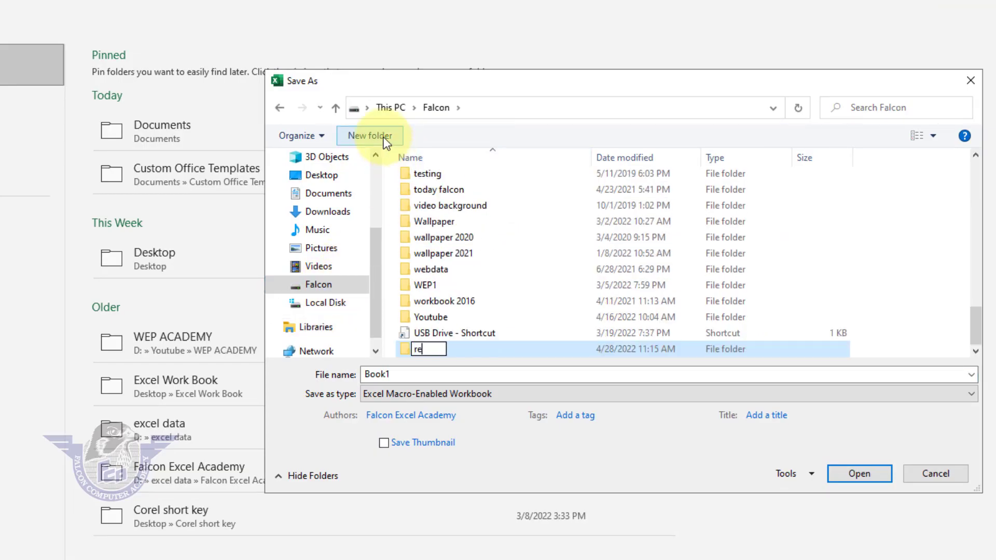
text(cord sheet)
key(Return)
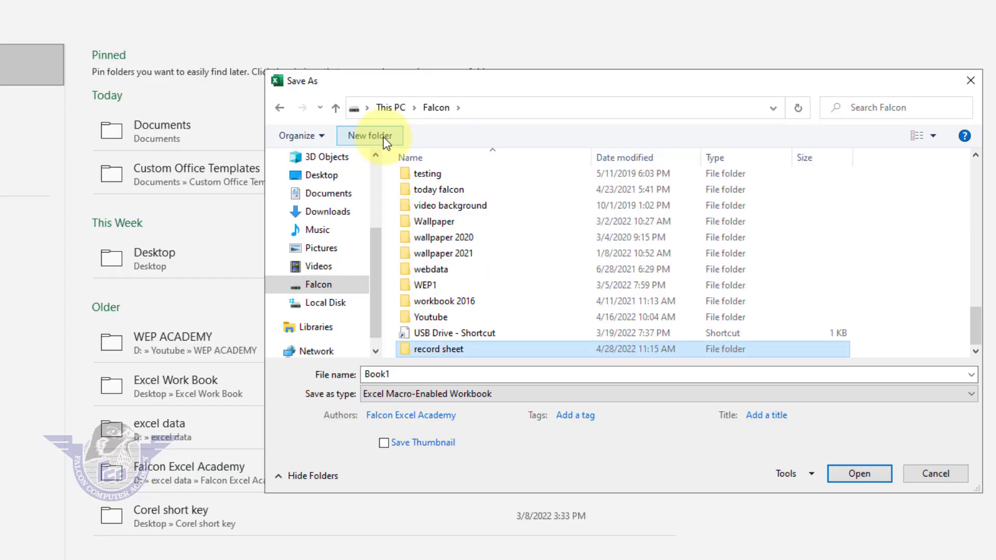
key(Return)
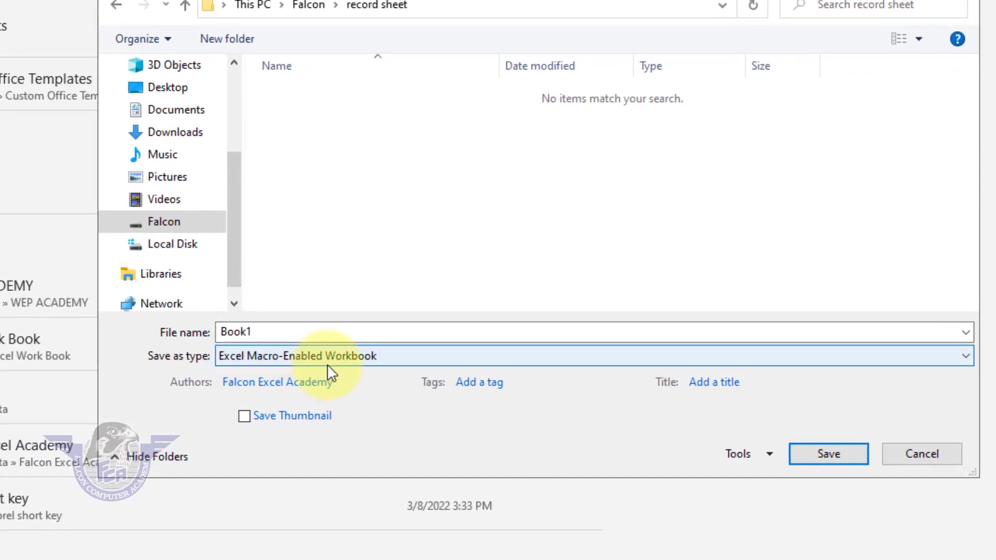
click(825, 455)
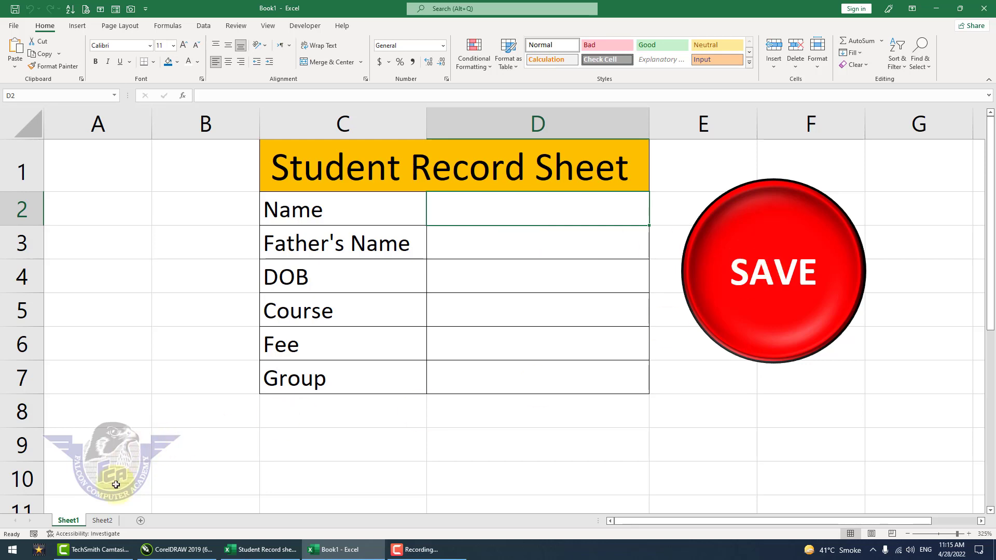
Review the stored student records on Sheet2 and return to the form on Sheet1.
click(106, 521)
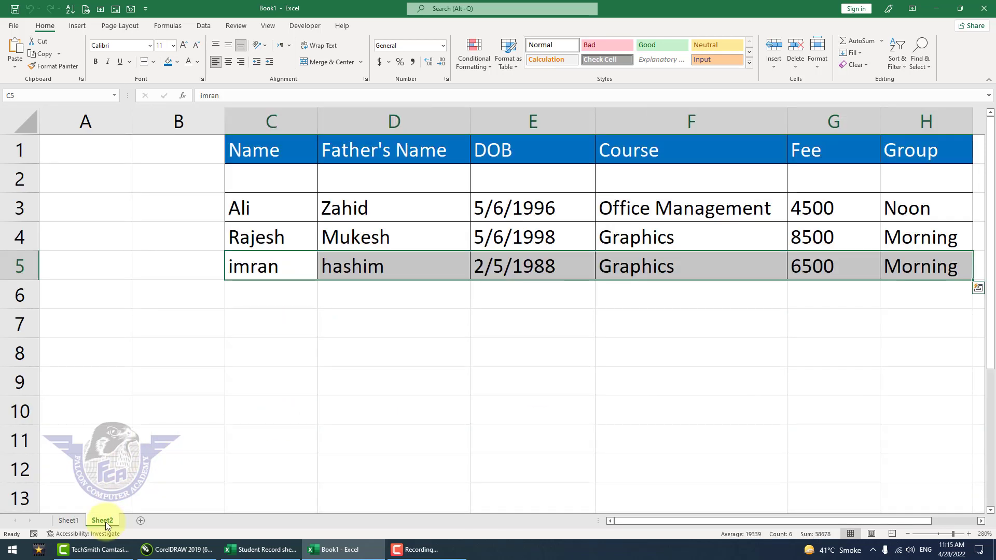
click(72, 519)
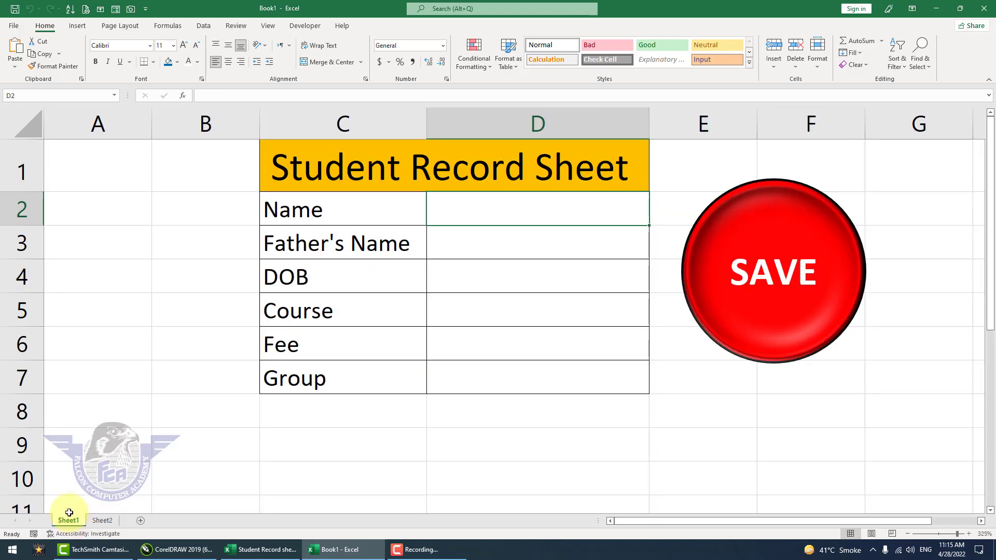